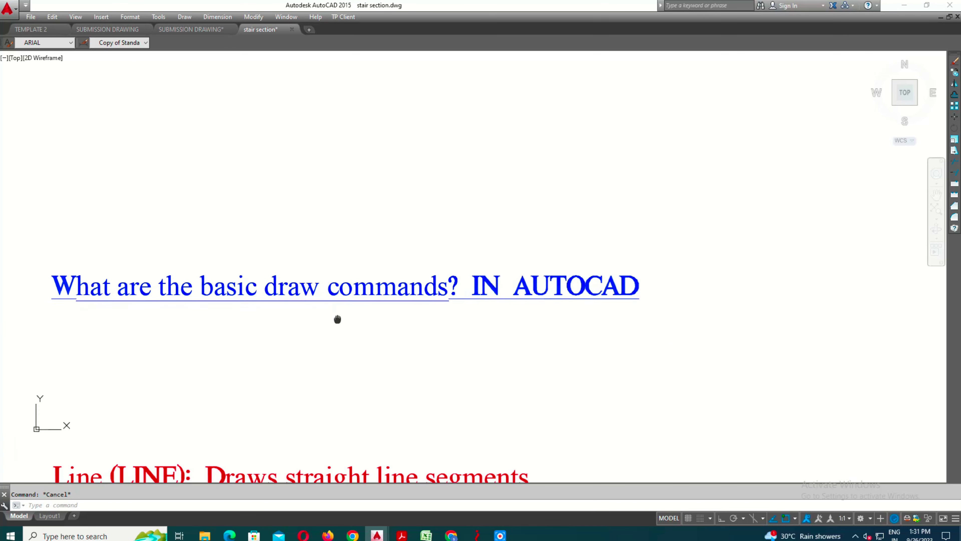
Step: Open the Draw menu to review the drawing commands, then dismiss it
click(185, 17)
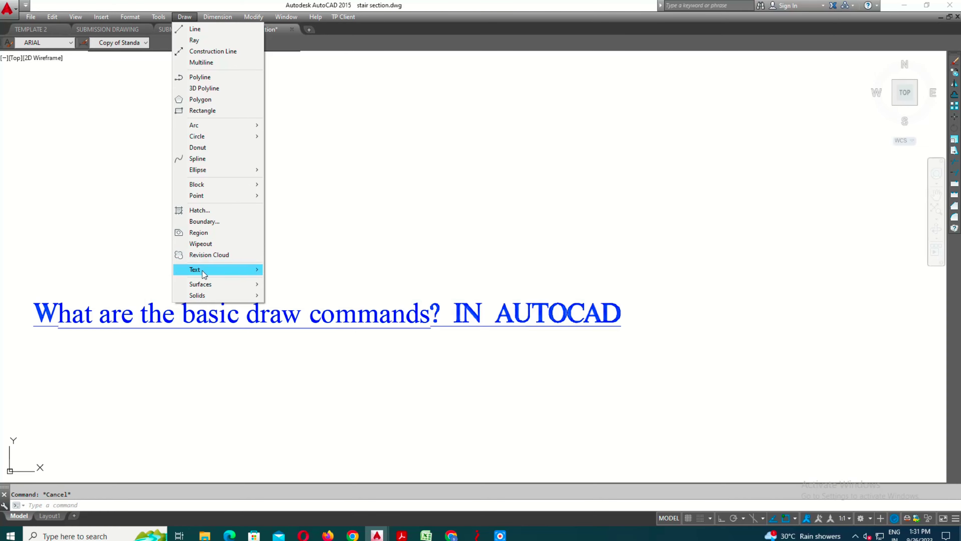
click(377, 206)
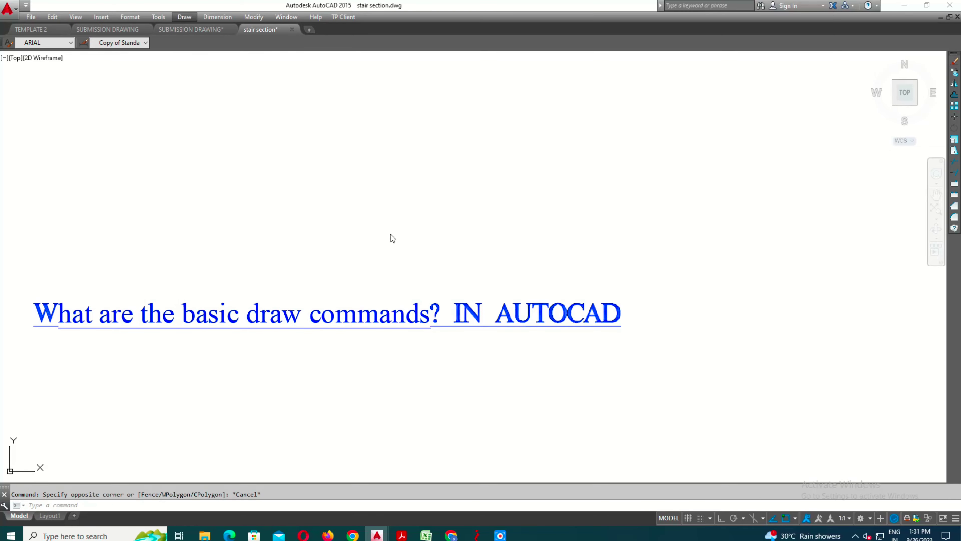
scroll(392, 238, down, 2)
scroll(262, 315, up, 2)
Step: Pan down past the LINE, CIRCLE, Polyline and Polygon descriptions
mouse_move(250, 355)
middle_down()
mouse_move(243, 303)
mouse_move(257, 343)
mouse_move(317, 343)
mouse_move(377, 311)
mouse_move(326, 317)
mouse_move(330, 266)
middle_up()
middle_drag(944, 408, 849, 352)
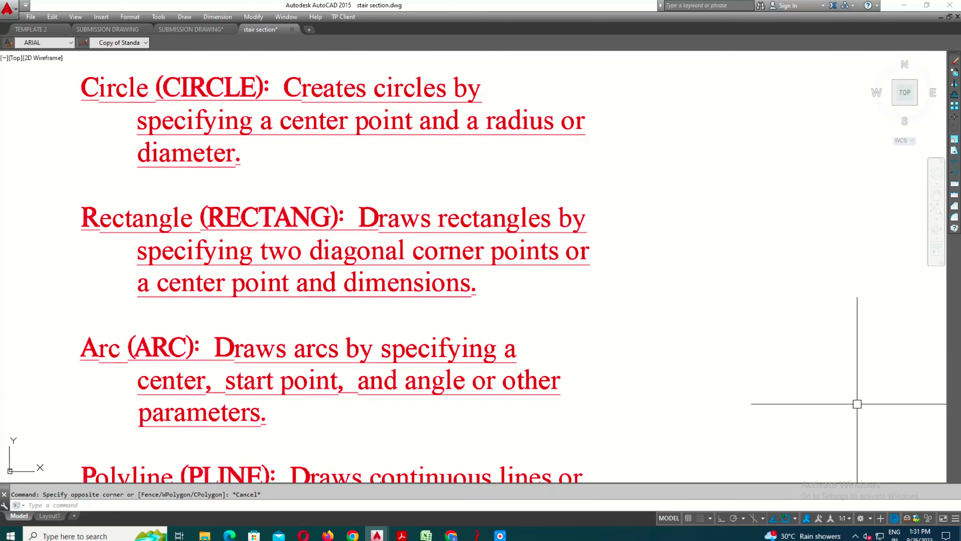
middle_drag(856, 401, 833, 306)
mouse_move(780, 384)
middle_down()
mouse_move(791, 342)
mouse_move(745, 326)
middle_up()
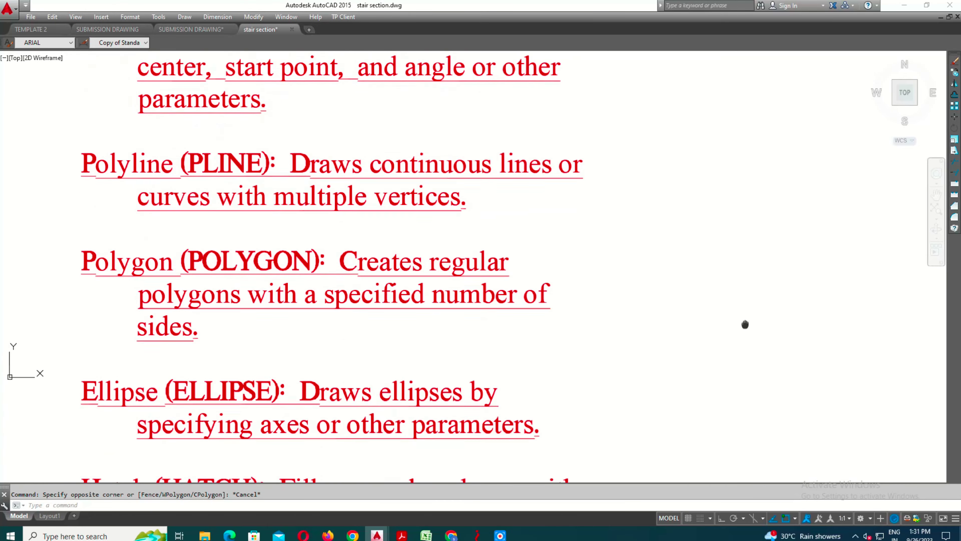
Step: Keep panning through the Dimension, Leader, Multiline, Spline and Donut descriptions to Text
middle_drag(646, 468, 646, 356)
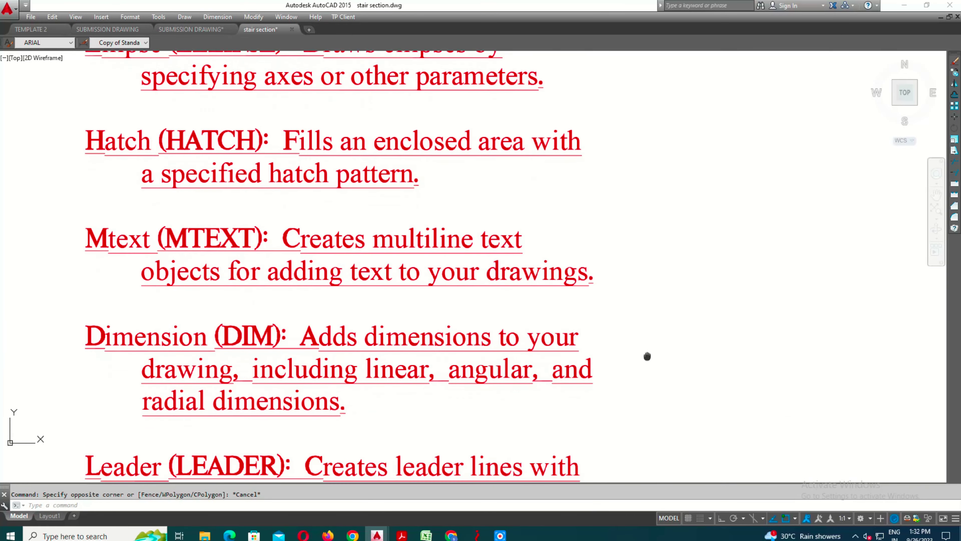
middle_drag(654, 431, 654, 407)
middle_drag(660, 475, 666, 317)
middle_drag(715, 446, 718, 341)
middle_drag(723, 406, 724, 372)
middle_drag(729, 425, 730, 250)
middle_drag(728, 369, 725, 300)
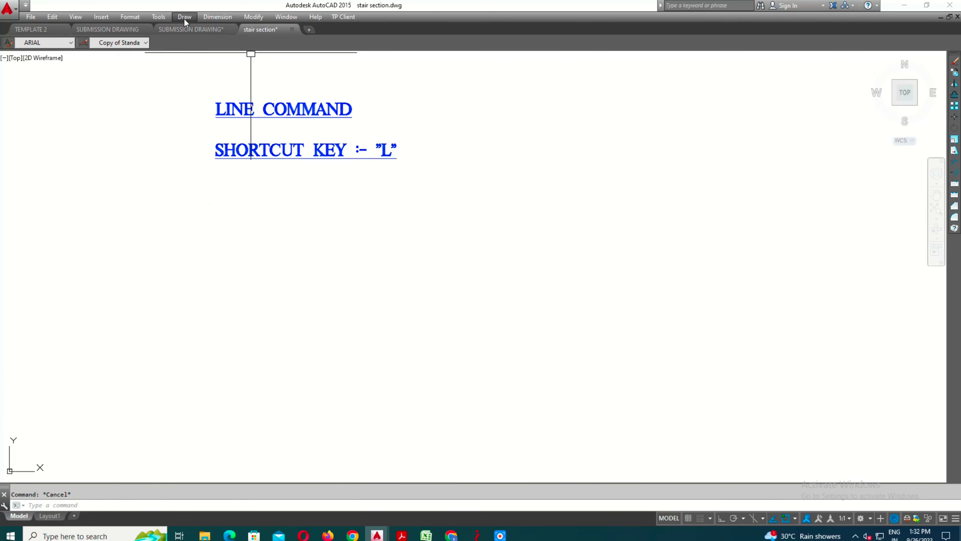
Step: Draw a zigzag line shape of six points under the LINE COMMAND heading
click(184, 16)
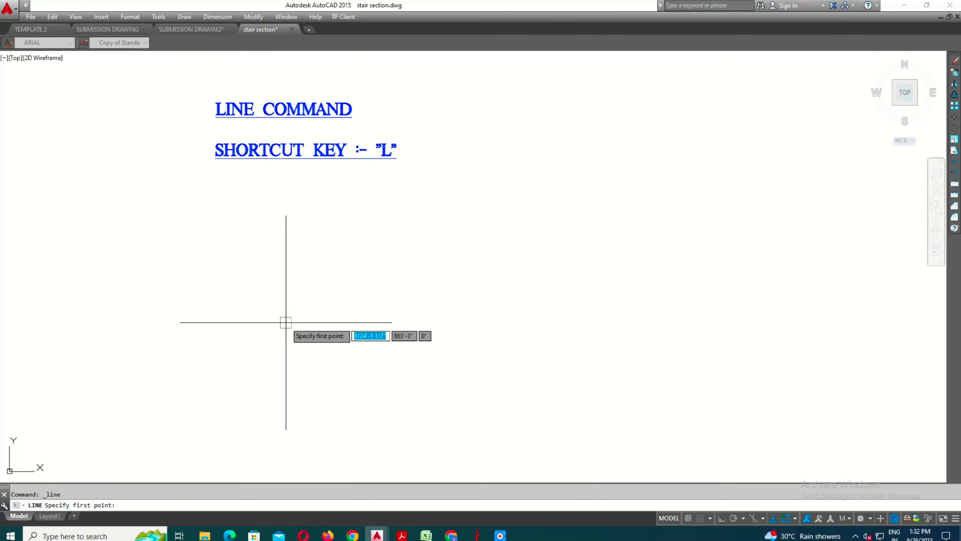
click(201, 275)
click(308, 275)
click(314, 220)
click(356, 237)
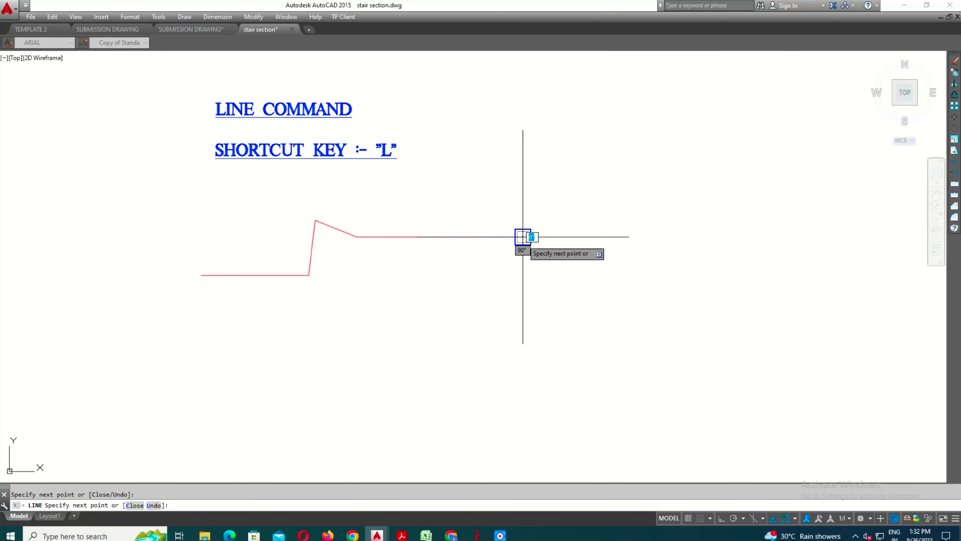
click(336, 360)
click(369, 301)
key(Escape)
middle_drag(339, 349, 339, 192)
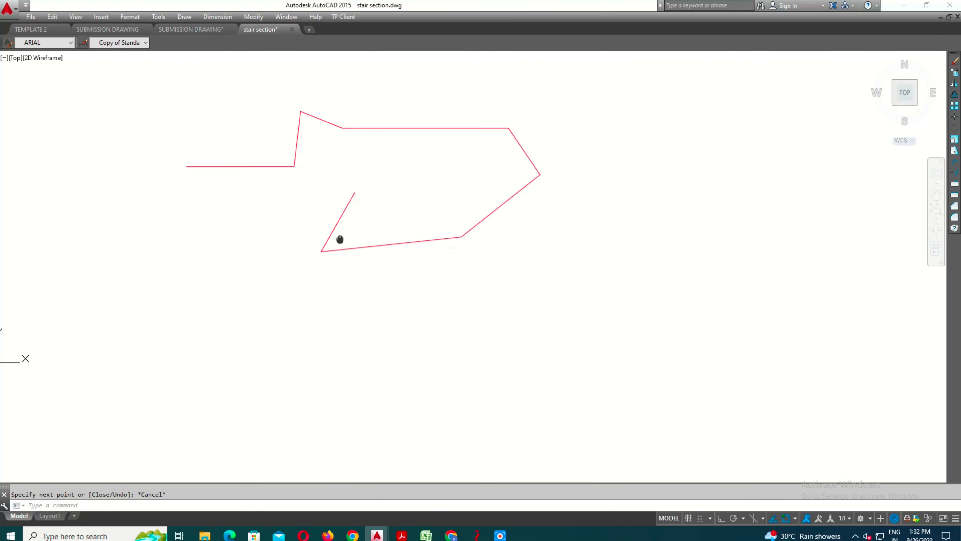
Step: Repeat LINE to draw a second, stepped shape beneath the first
key(Return)
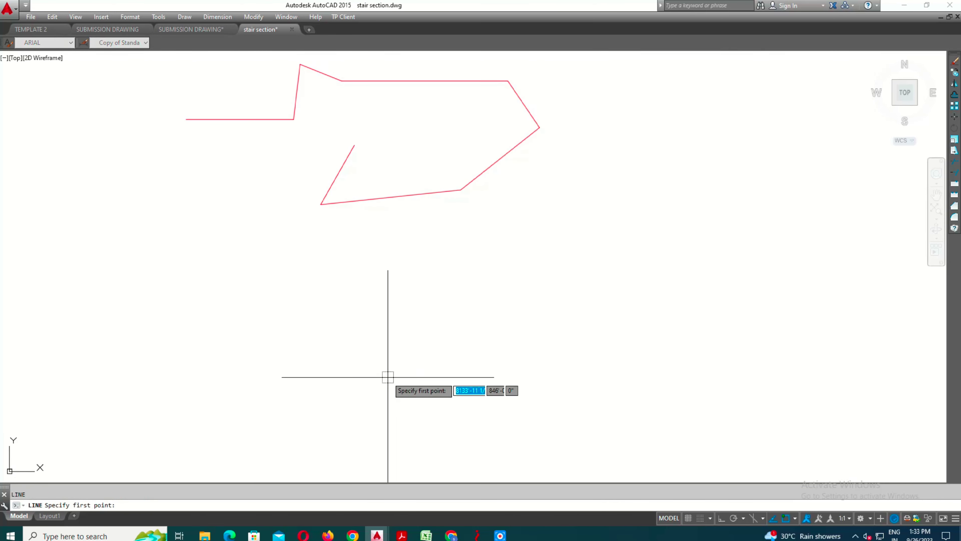
click(178, 335)
click(405, 335)
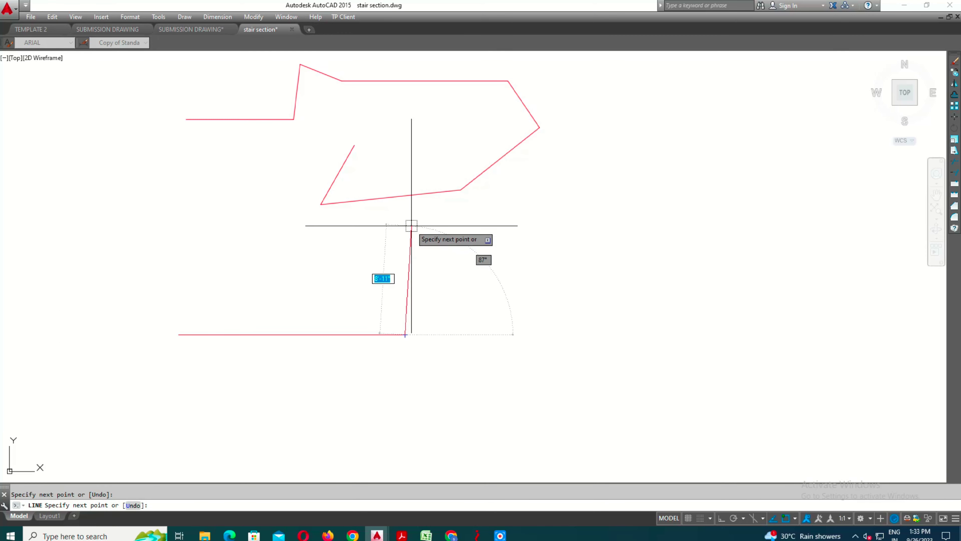
click(395, 233)
click(226, 234)
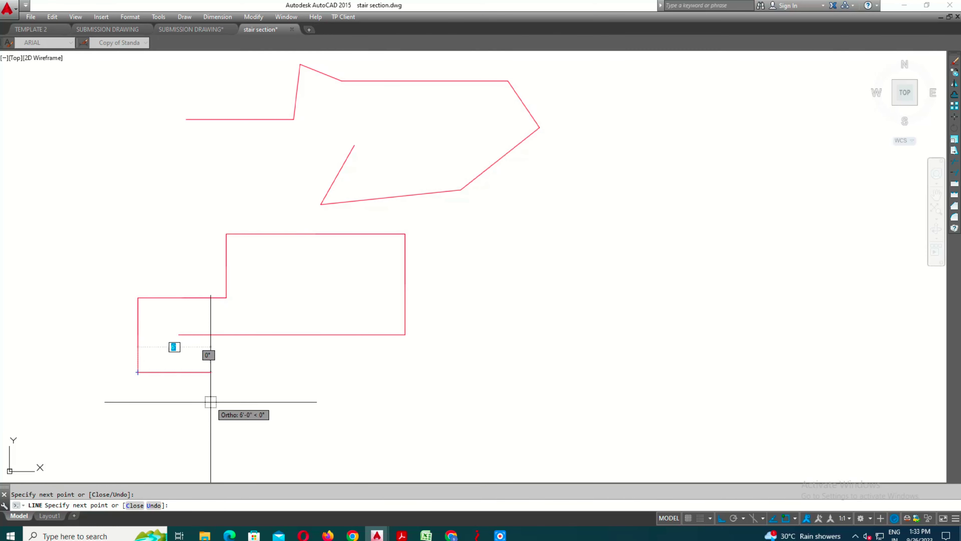
click(264, 361)
key(Escape)
scroll(328, 377, down, 2)
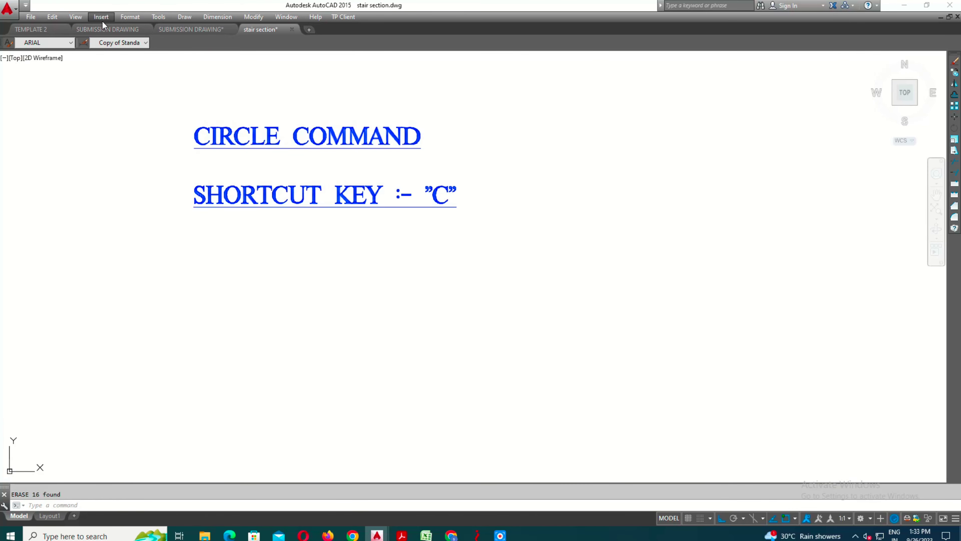
Step: Draw the first circle by picking a centre and radius
click(188, 19)
mouse_move(197, 136)
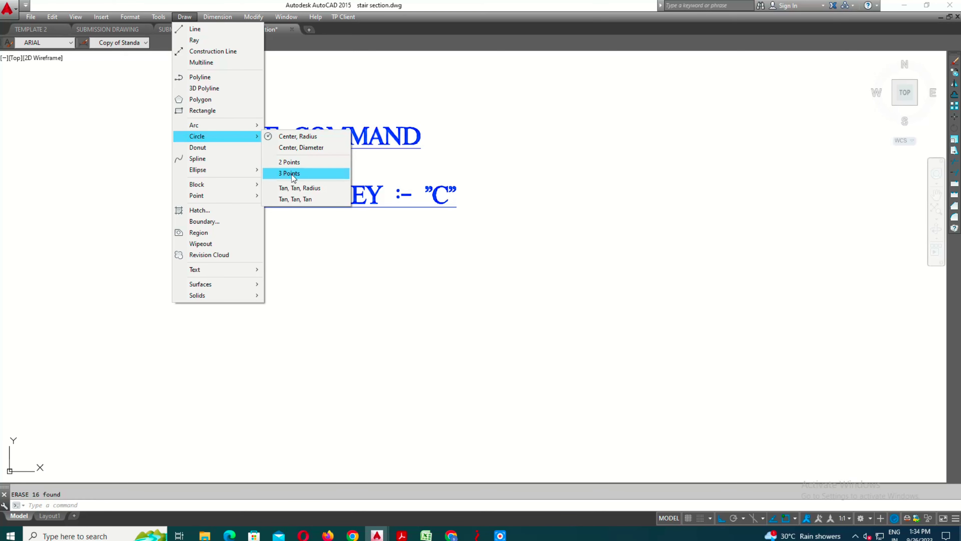
key(Escape)
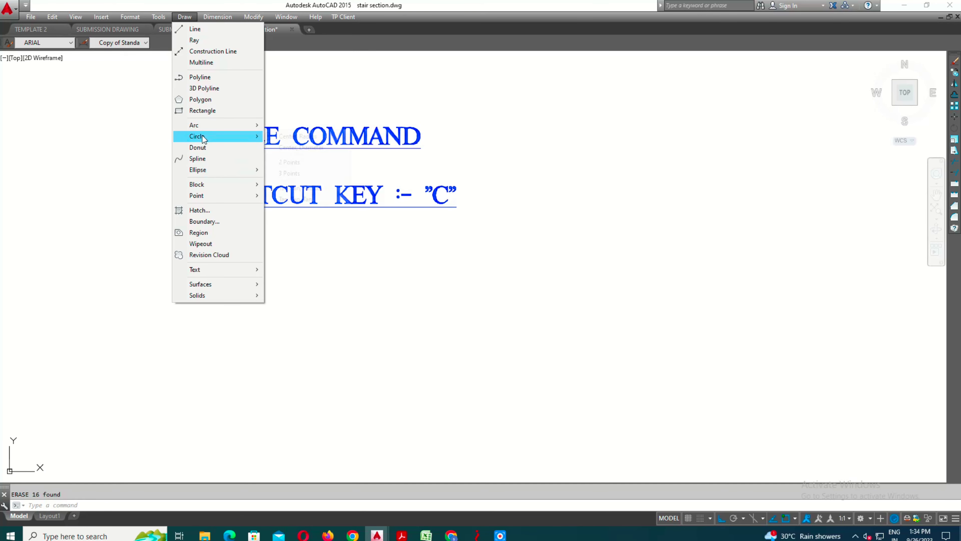
click(294, 136)
click(294, 222)
click(350, 222)
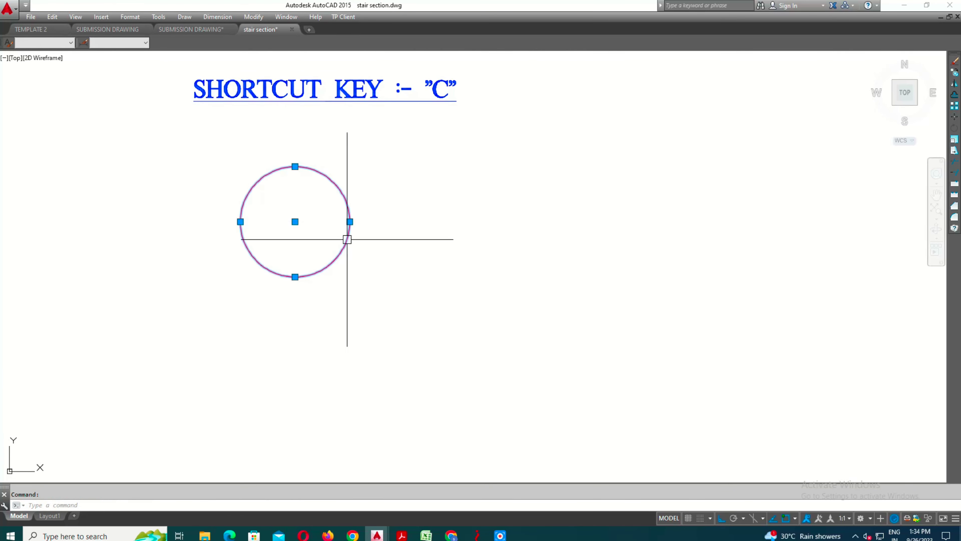
key(Escape)
text(C)
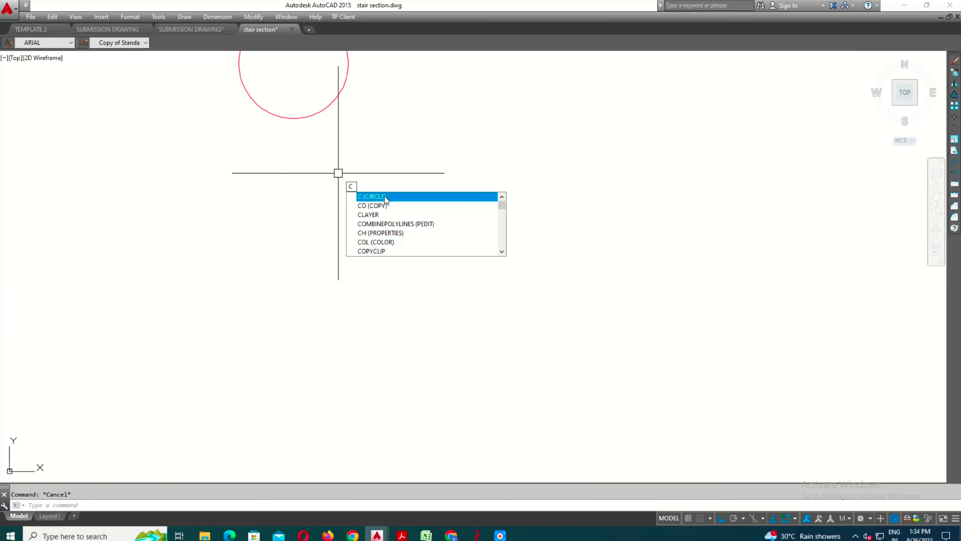
Step: Add a small circle and a larger circle beside it
click(385, 196)
click(279, 258)
click(301, 229)
scroll(328, 229, down, 2)
key(Return)
click(365, 241)
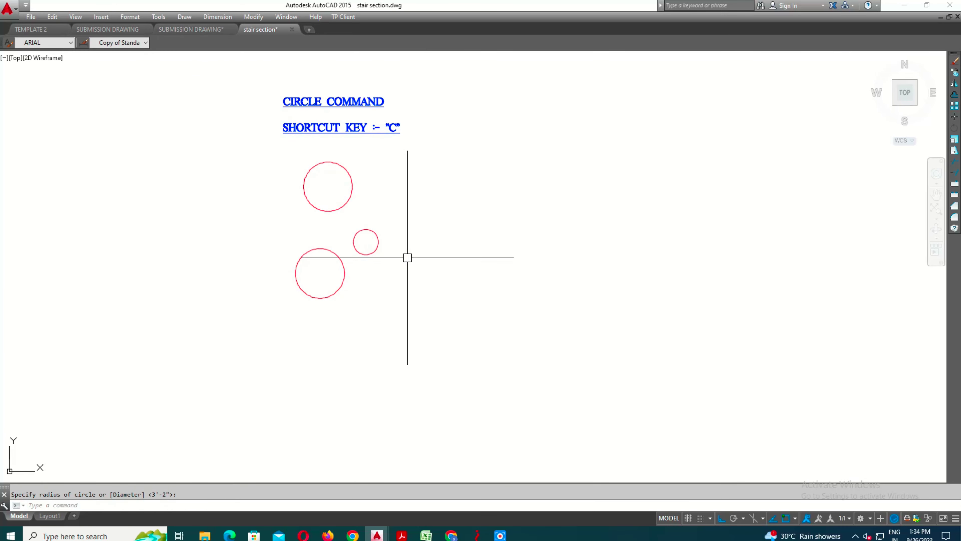
click(397, 179)
Step: Add two more small circles, then pan the circle group into view
key(Return)
click(291, 237)
click(279, 219)
key(Return)
click(269, 186)
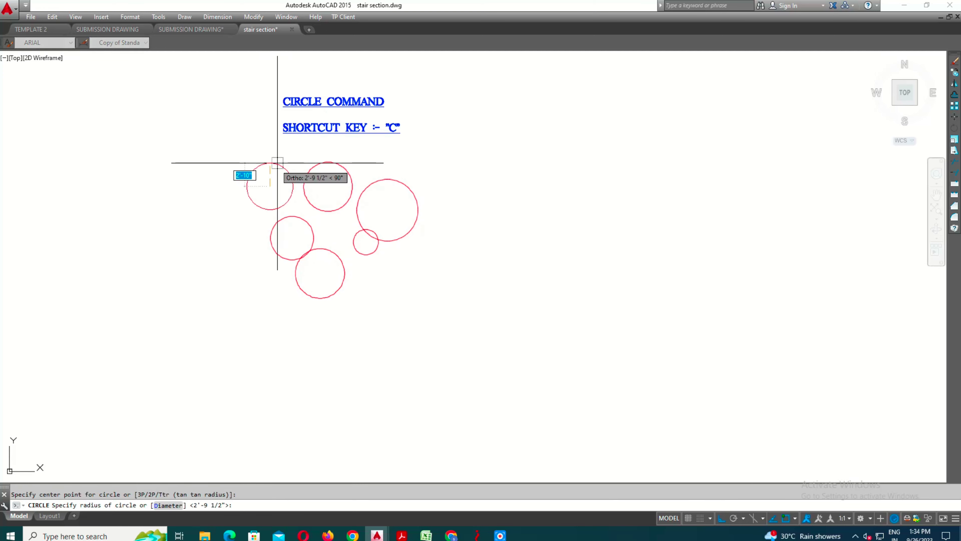
click(278, 216)
key(Escape)
middle_drag(377, 349, 356, 322)
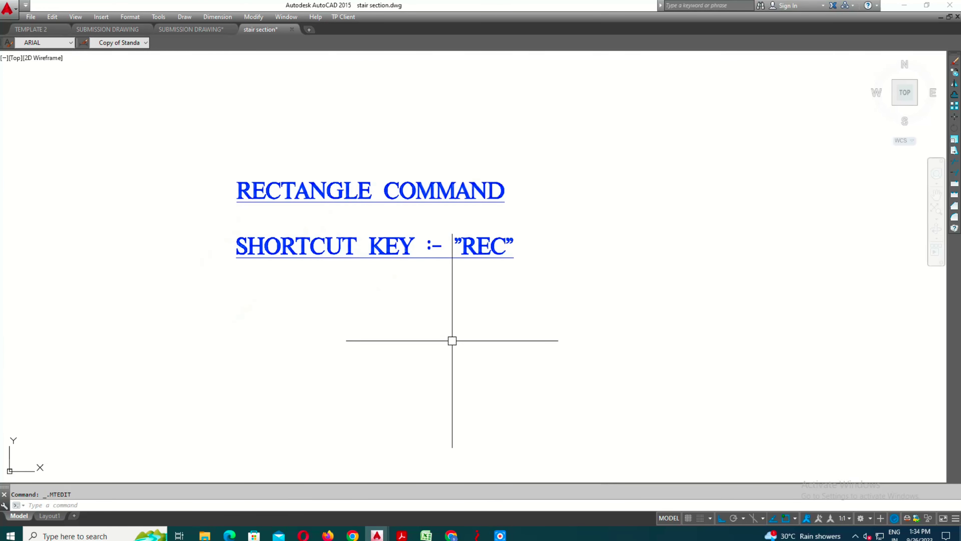
Step: Draw the first two rectangles from Draw > Rectangle by clicking opposite corners
key(Escape)
scroll(452, 341, down, 2)
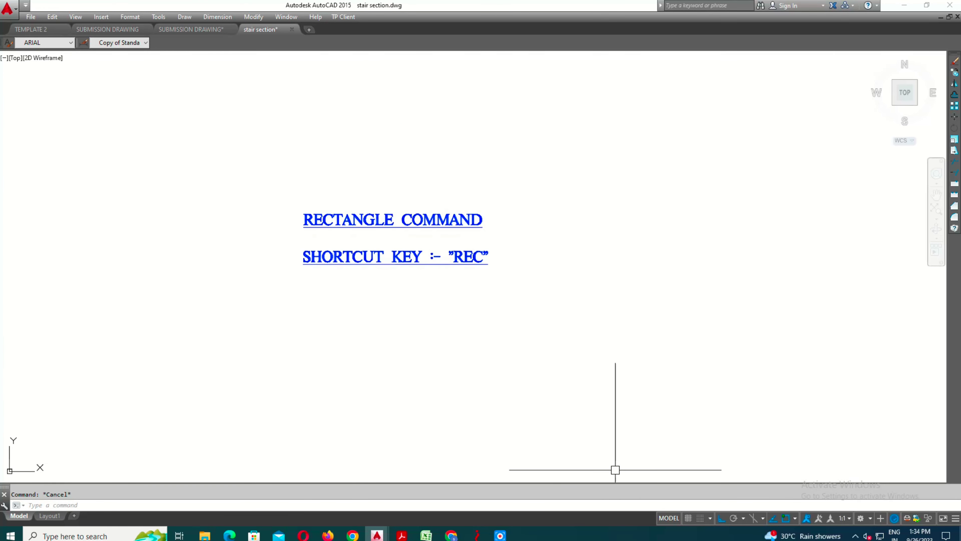
click(185, 17)
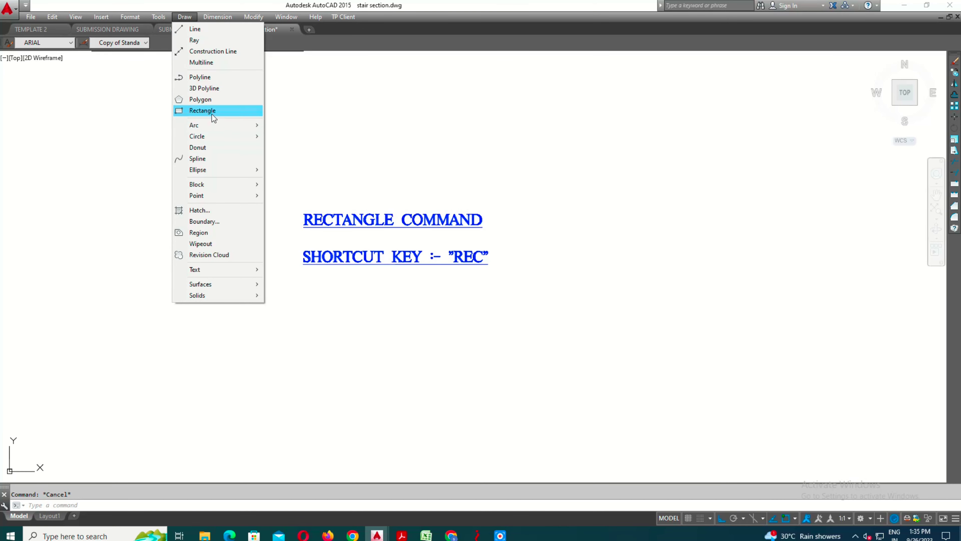
click(226, 110)
click(291, 232)
click(366, 291)
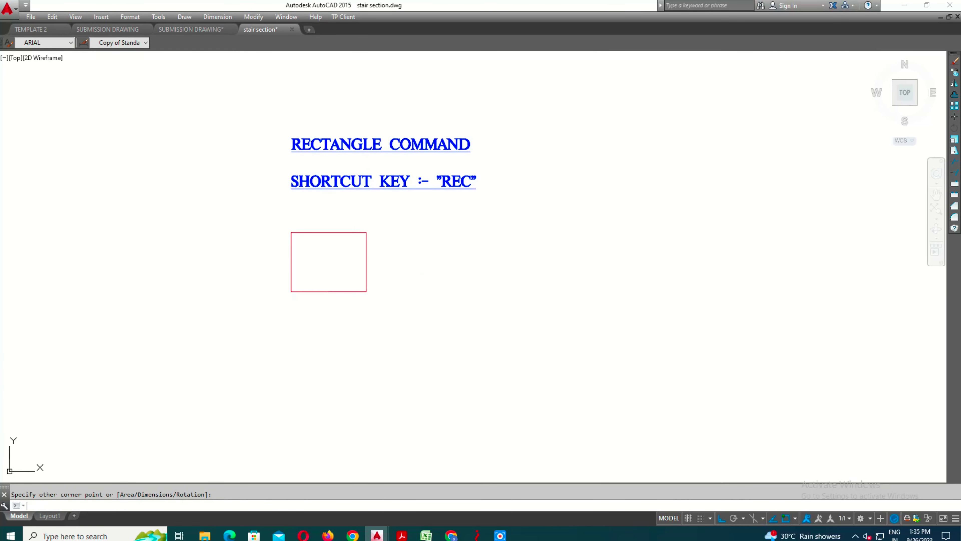
key(Return)
click(387, 231)
click(443, 278)
Step: Restart the rectangle command with REC and draw a wide third rectangle
scroll(443, 288, up, 4)
scroll(378, 280, down, 2)
click(345, 269)
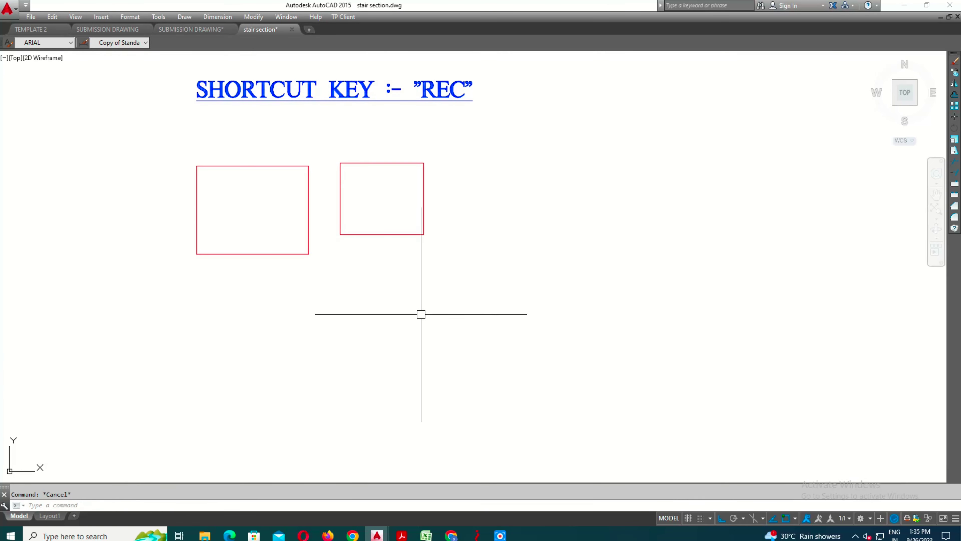
text(REC)
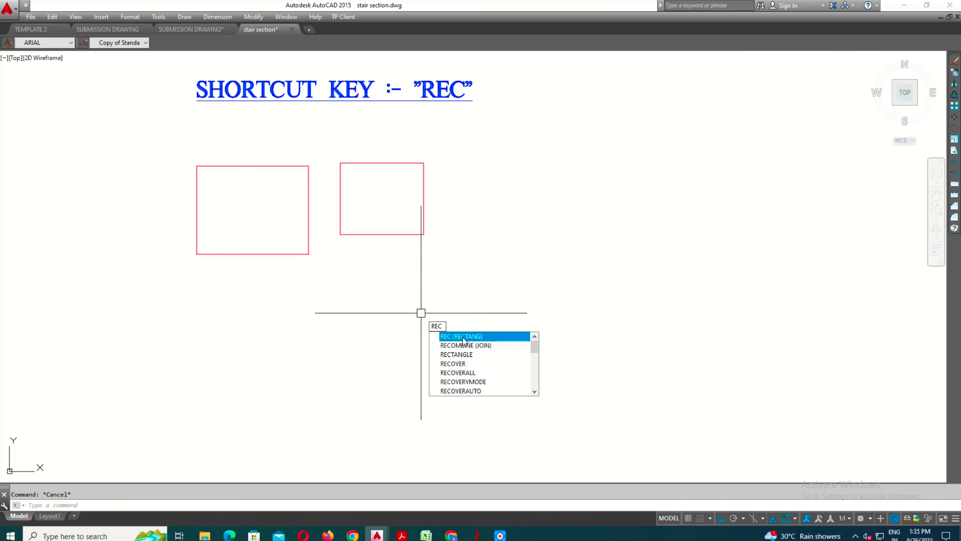
key(Return)
click(281, 298)
click(467, 362)
Step: Add a fourth rectangle at upper right and a small fifth one at lower left
key(Return)
click(462, 199)
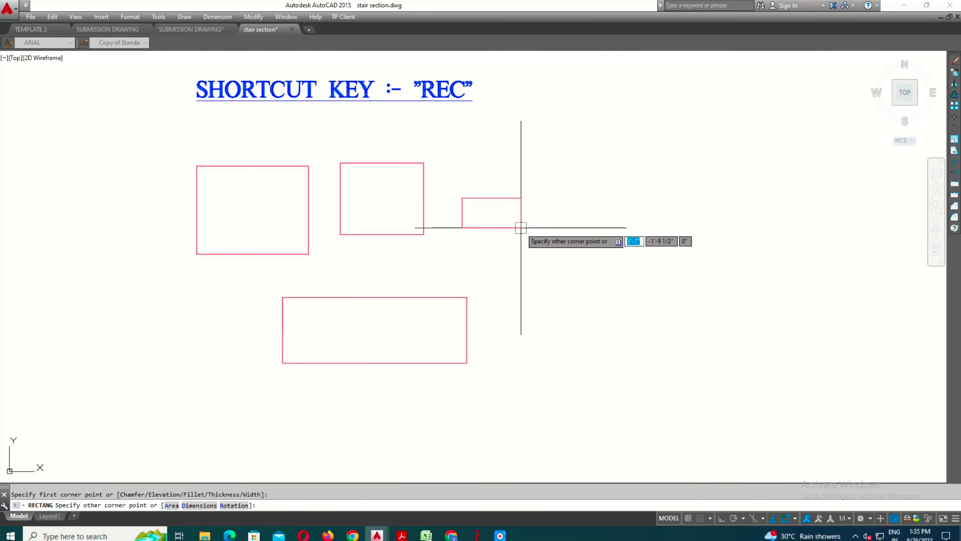
click(572, 260)
scroll(467, 336, down, 2)
key(Return)
click(251, 300)
click(302, 334)
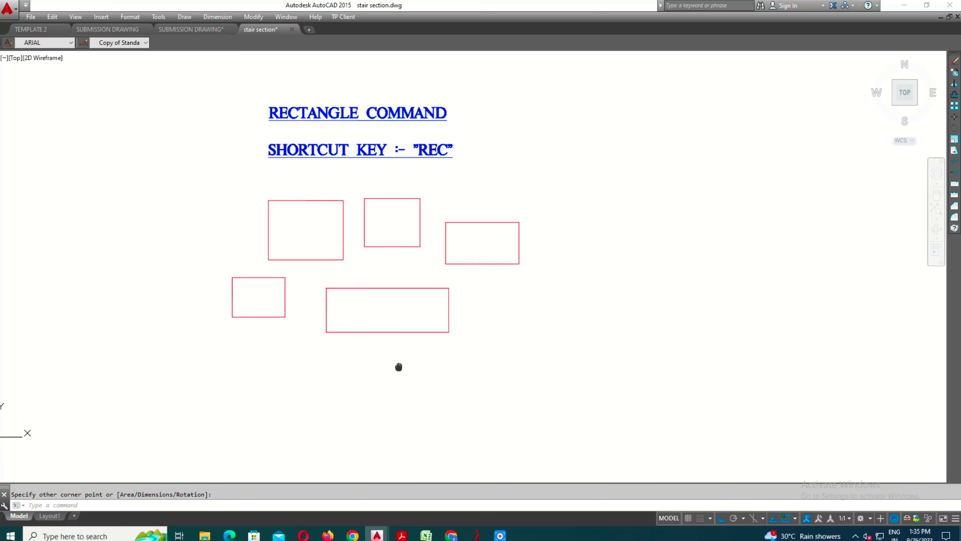
Step: Draw the first three-point arc under the ARC COMMAND heading
scroll(509, 254, up, 4)
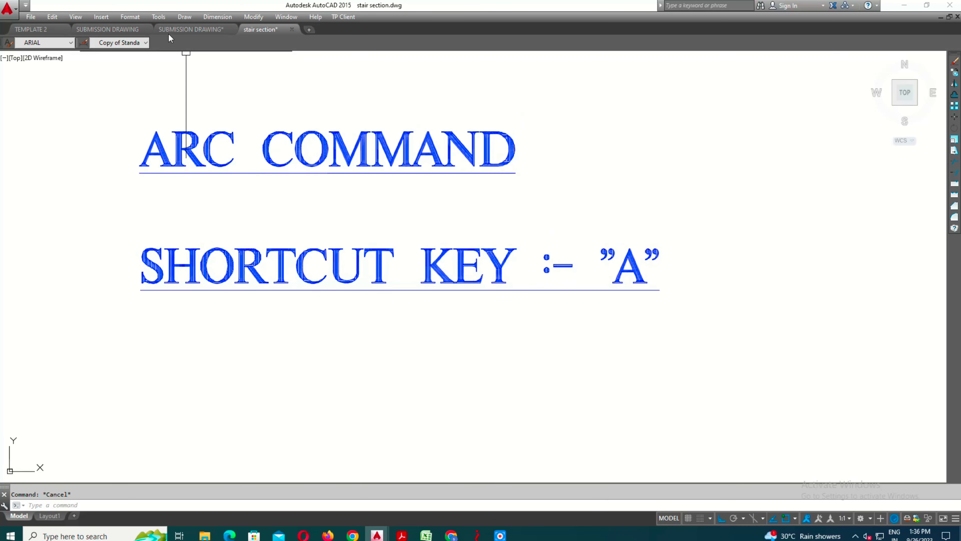
click(184, 16)
mouse_move(203, 125)
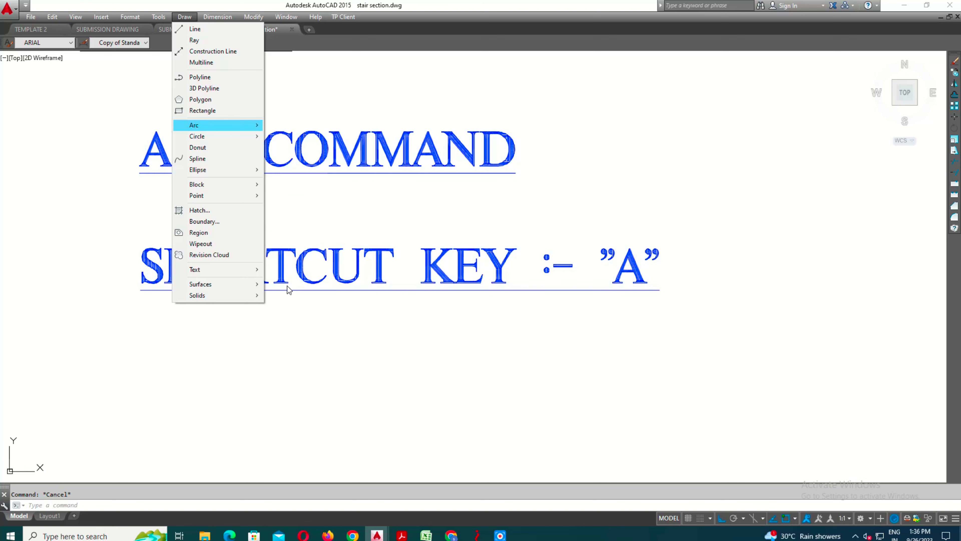
click(289, 125)
scroll(304, 302, down, 2)
click(304, 303)
click(393, 302)
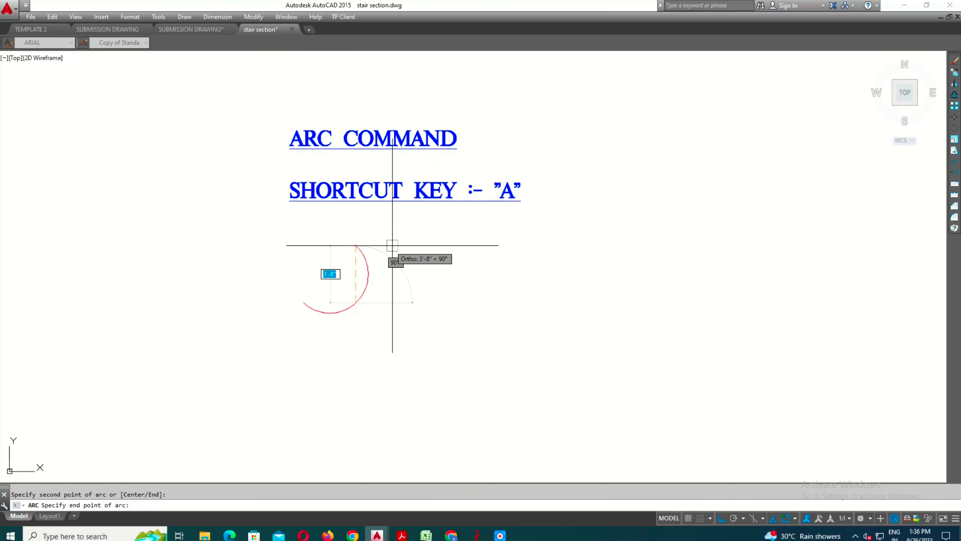
scroll(380, 253, up, 3)
click(347, 242)
scroll(279, 268, down, 3)
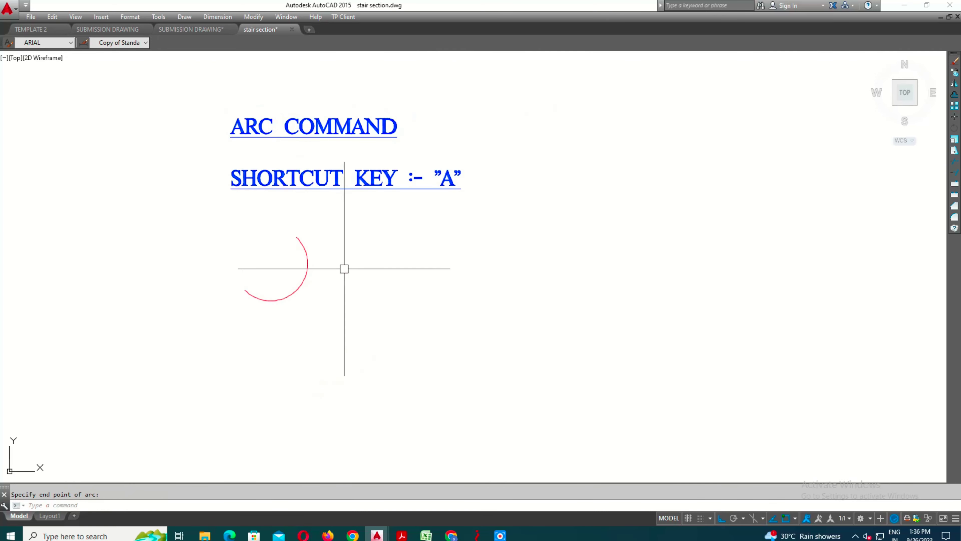
Step: Draw a second, wider arc through start, middle and end points
key(Return)
scroll(279, 268, up, 2)
click(304, 262)
click(351, 197)
click(485, 224)
scroll(355, 268, down, 2)
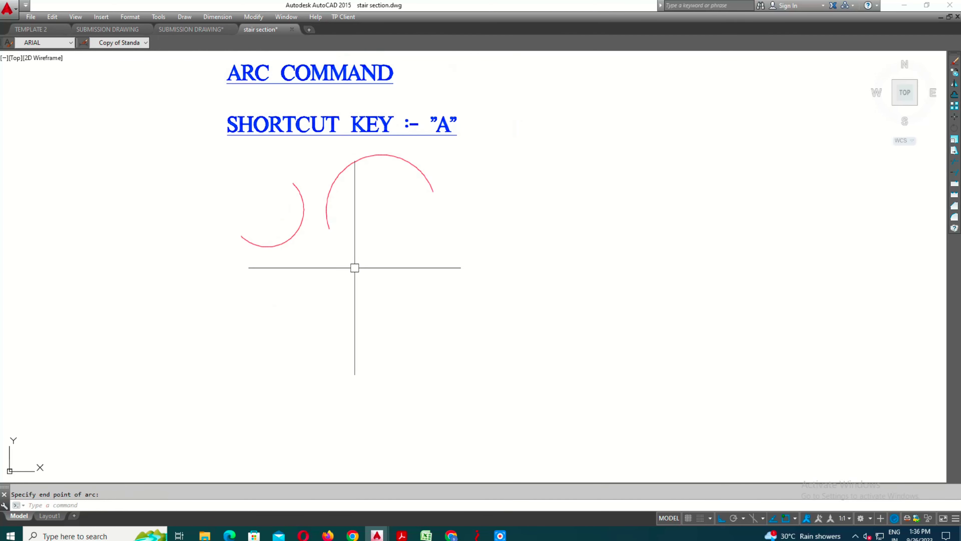
Step: Draw a small arc and then a large arc toward the lower right
key(Return)
click(280, 278)
click(286, 297)
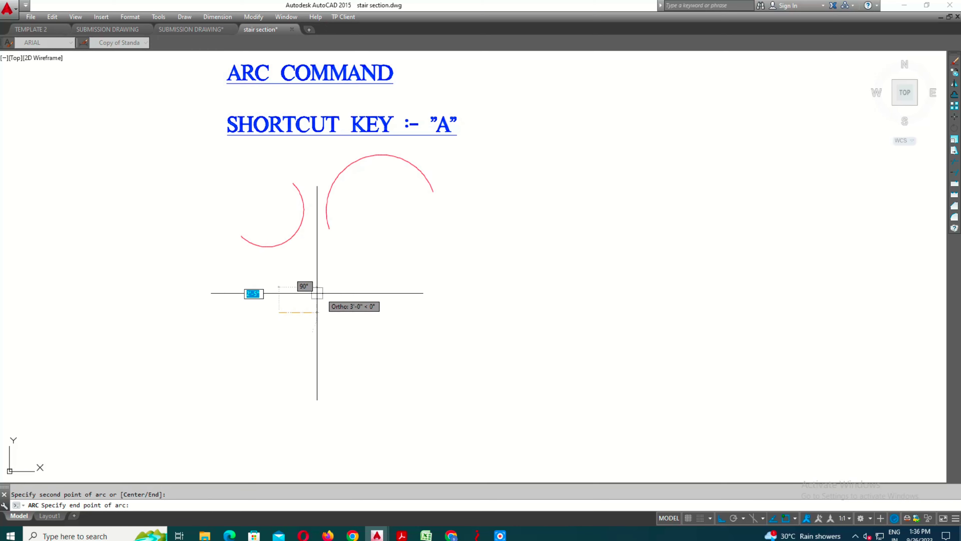
click(246, 312)
key(Return)
click(311, 310)
click(355, 377)
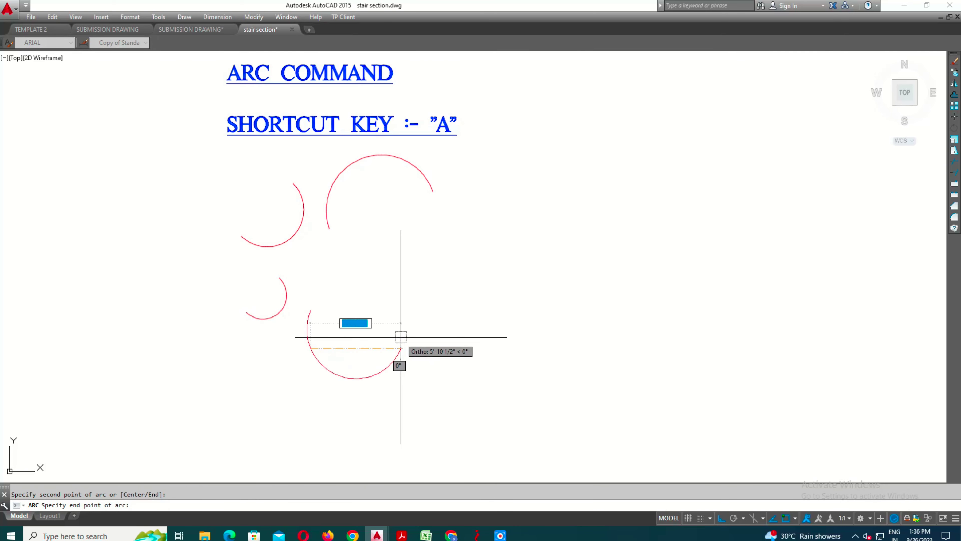
click(402, 349)
Step: Pan the view and draw one more arc using the A shortcut
mouse_move(402, 357)
middle_down()
mouse_move(386, 307)
mouse_move(380, 353)
mouse_move(421, 420)
middle_up()
text(a)
key(Return)
click(350, 232)
click(381, 313)
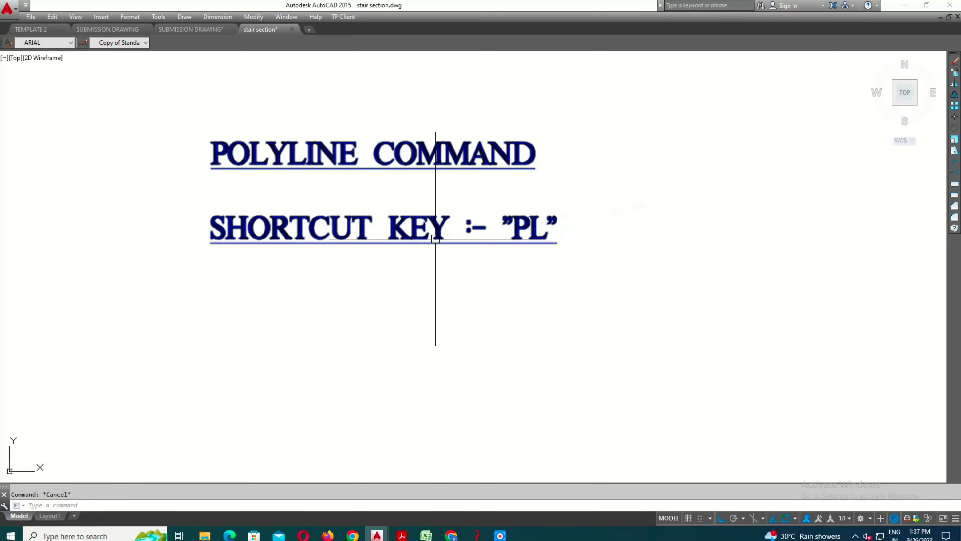
Step: Draw a wide solid red polyline segment under the POLYLINE COMMAND title
click(187, 19)
click(199, 77)
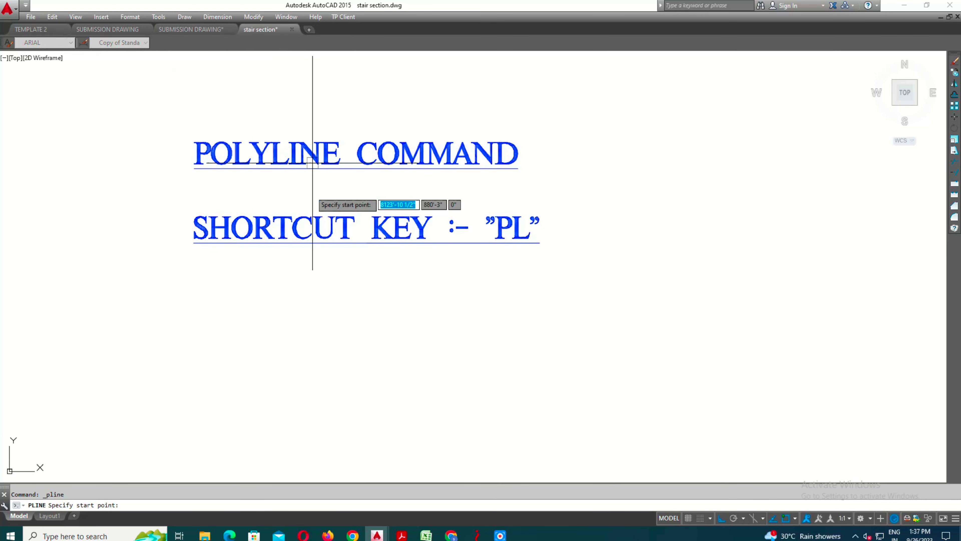
click(216, 375)
click(217, 278)
scroll(116, 294, down, 2)
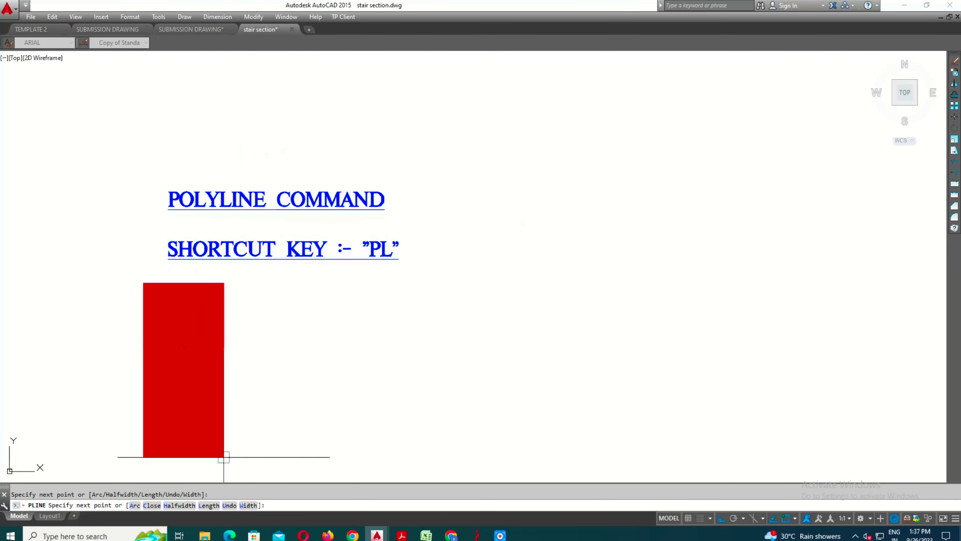
click(224, 456)
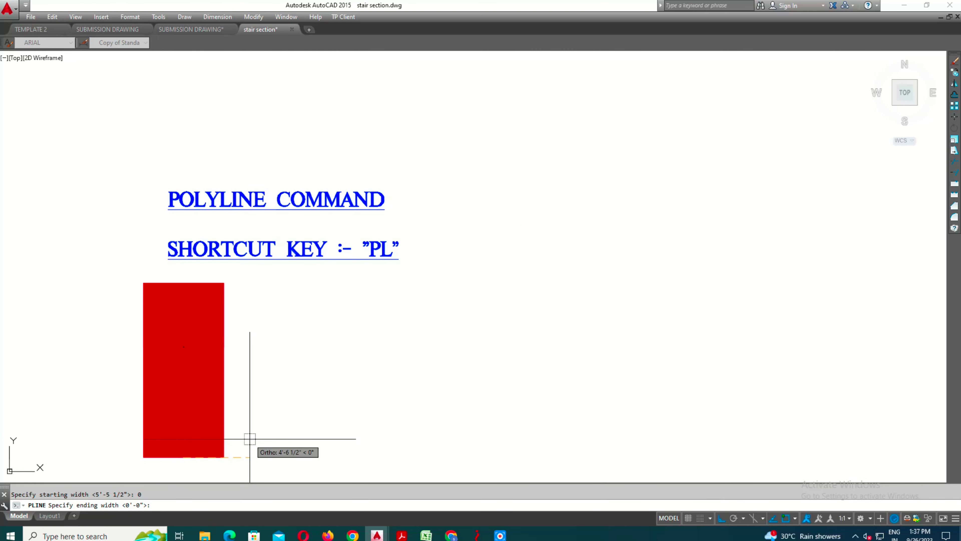
key(Return)
Step: Add another polyline in free space, check it by selecting it, then clear the selection
middle_drag(322, 397, 328, 326)
click(328, 379)
click(321, 275)
key(Return)
scroll(313, 346, down, 2)
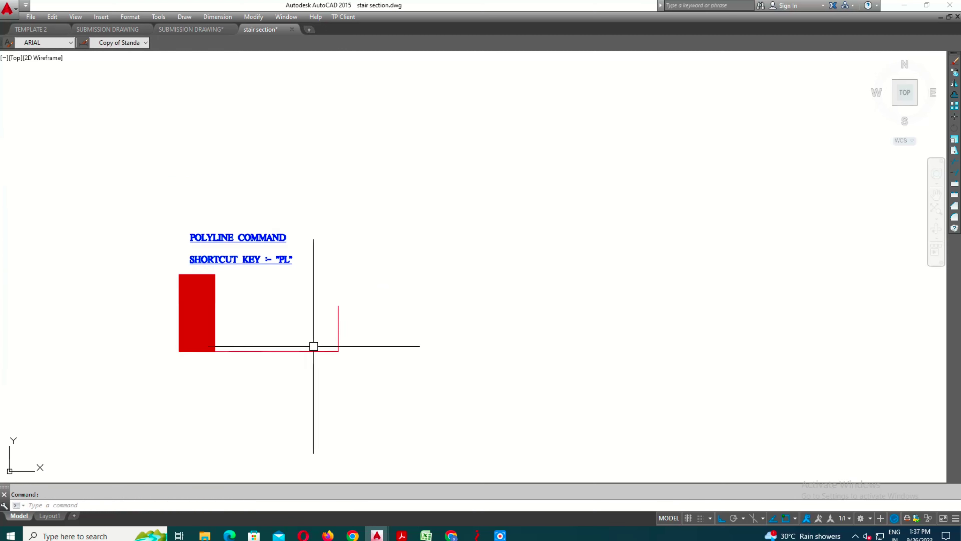
click(313, 346)
middle_drag(268, 356, 294, 286)
key(Escape)
text(P)
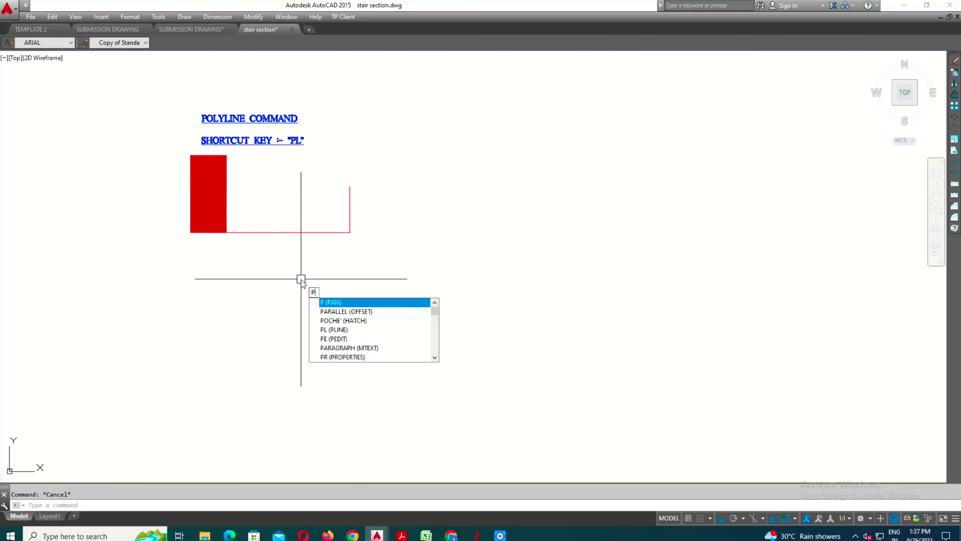
Step: Start a thin red polyline with PL and draw the outer turns of a square spiral
text(L)
key(Return)
click(188, 362)
click(188, 303)
click(288, 302)
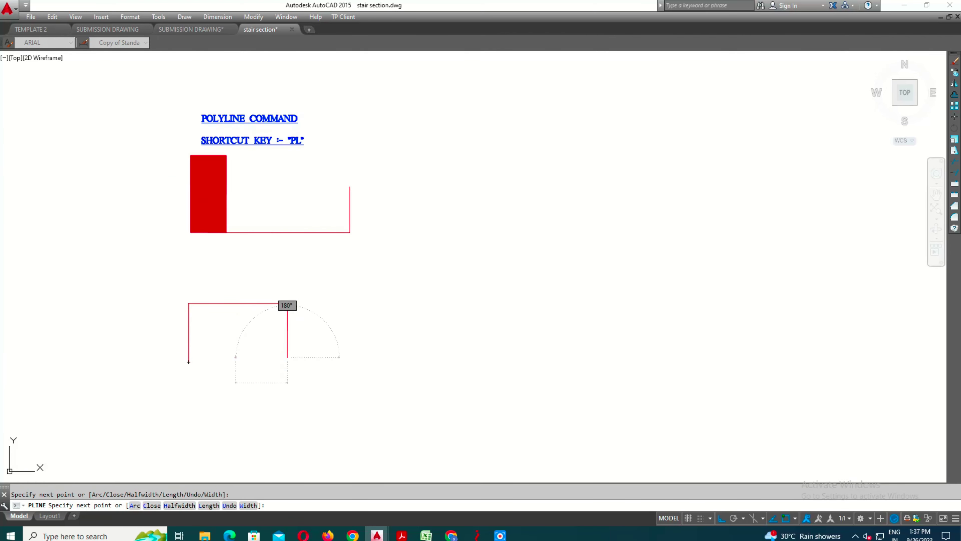
click(270, 326)
scroll(269, 325, up, 4)
click(317, 282)
scroll(268, 258, up, 2)
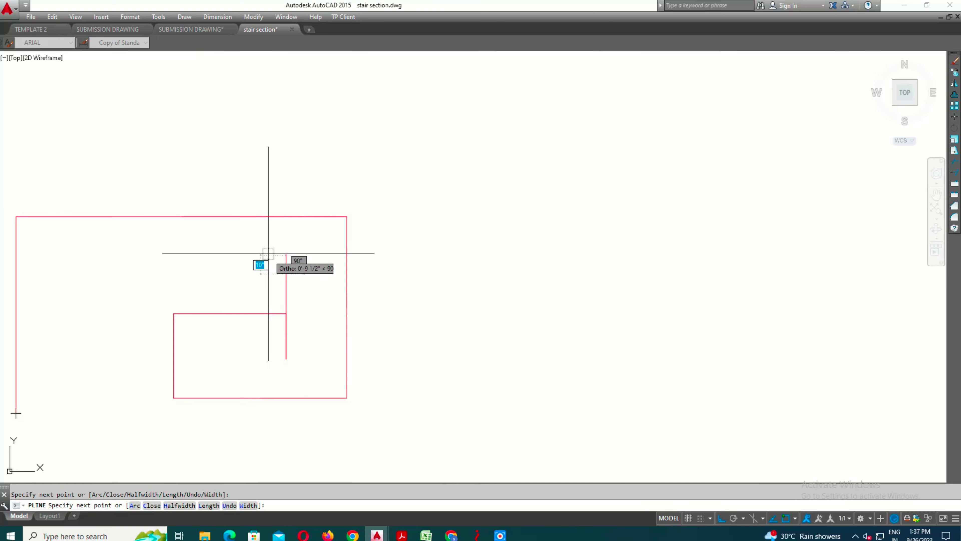
scroll(171, 221, down, 2)
click(172, 221)
scroll(172, 265, down, 2)
click(180, 344)
Step: Continue the square spiral inward, end it, and select all to show the vertices
click(471, 304)
click(404, 304)
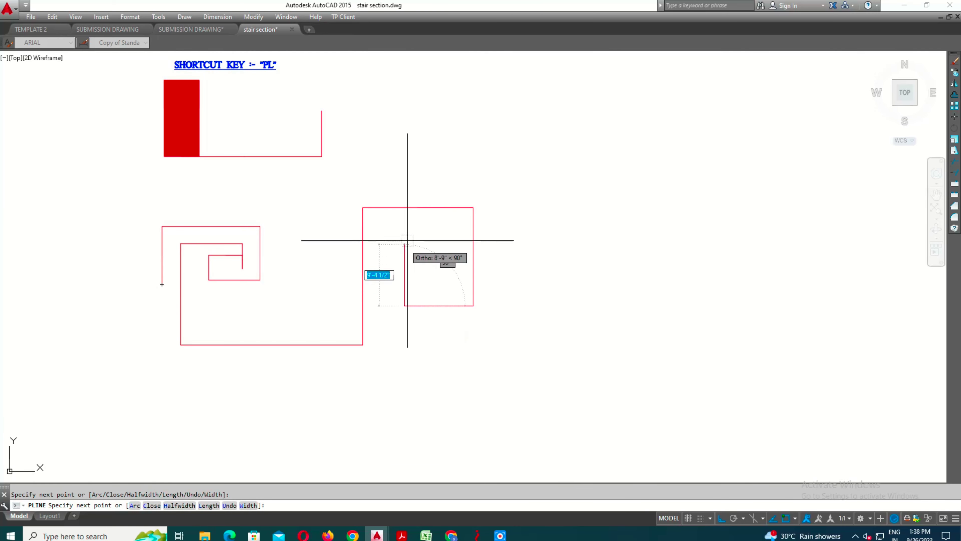
click(403, 234)
click(443, 234)
click(415, 279)
key(Escape)
key(ctrl+a)
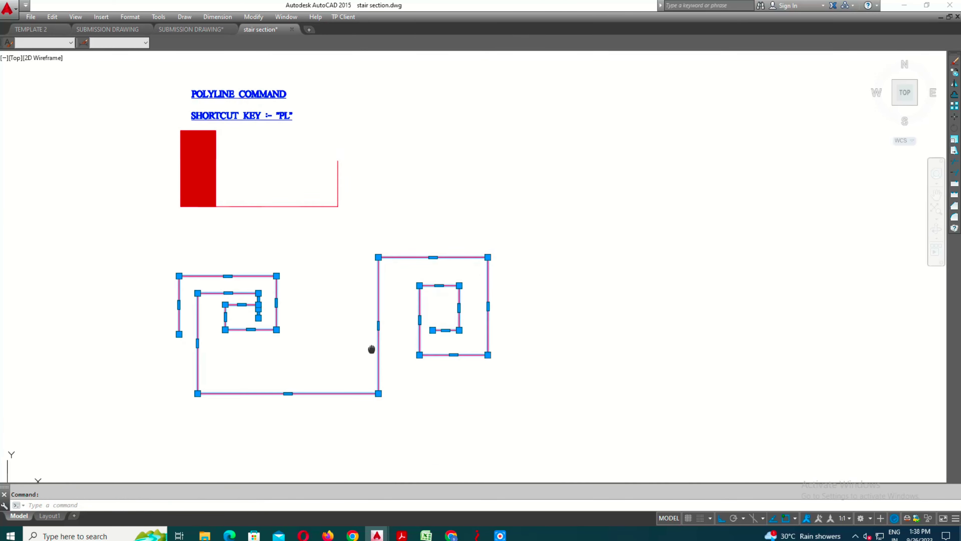
scroll(327, 303, down, 2)
scroll(318, 264, up, 4)
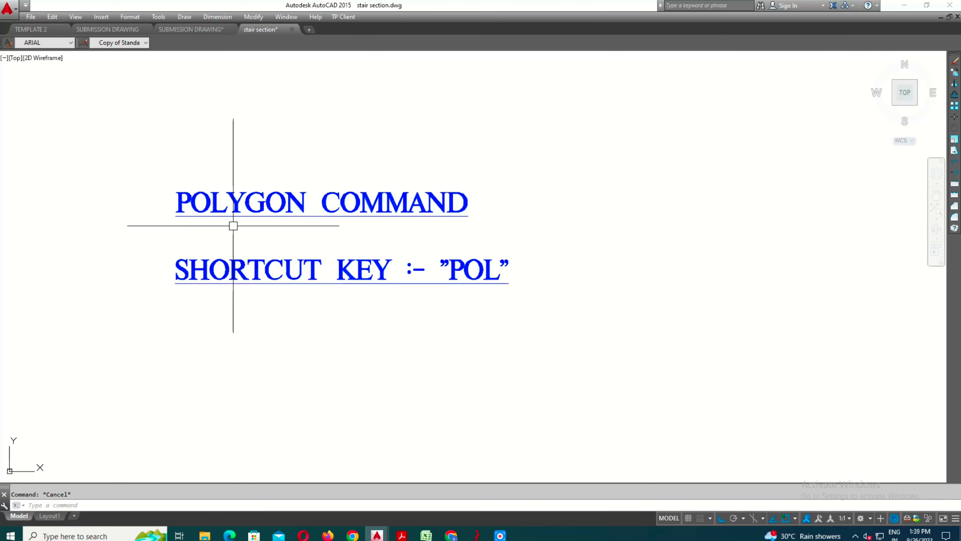
Step: Change the colour of the word POLYGON in the title to red
double_click(246, 205)
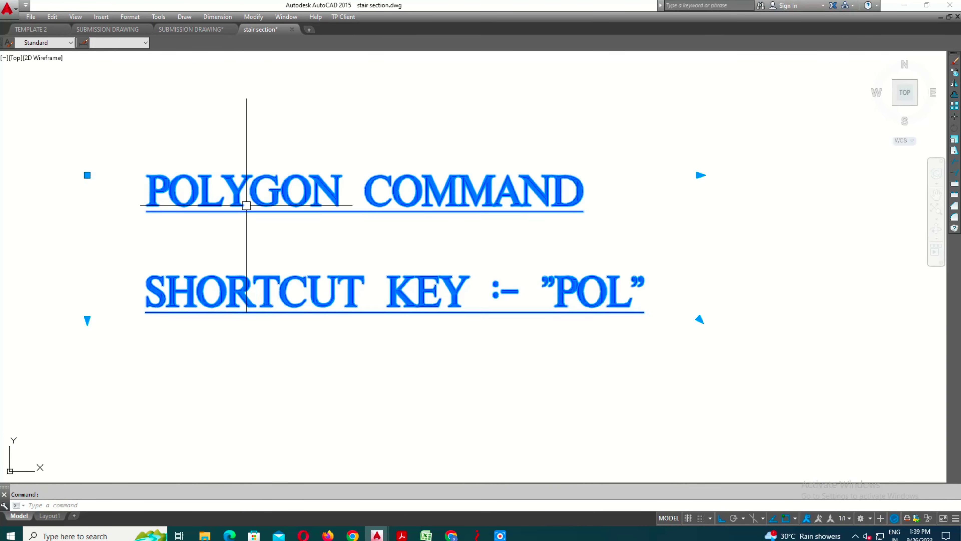
click(501, 115)
click(491, 130)
click(279, 339)
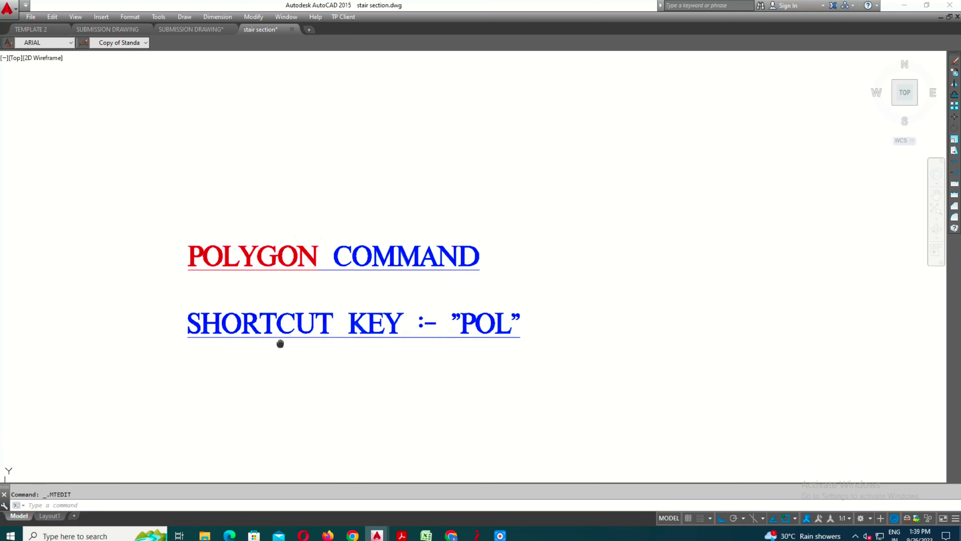
Step: Draw a red hexagon inscribed in a circle below the title
click(185, 17)
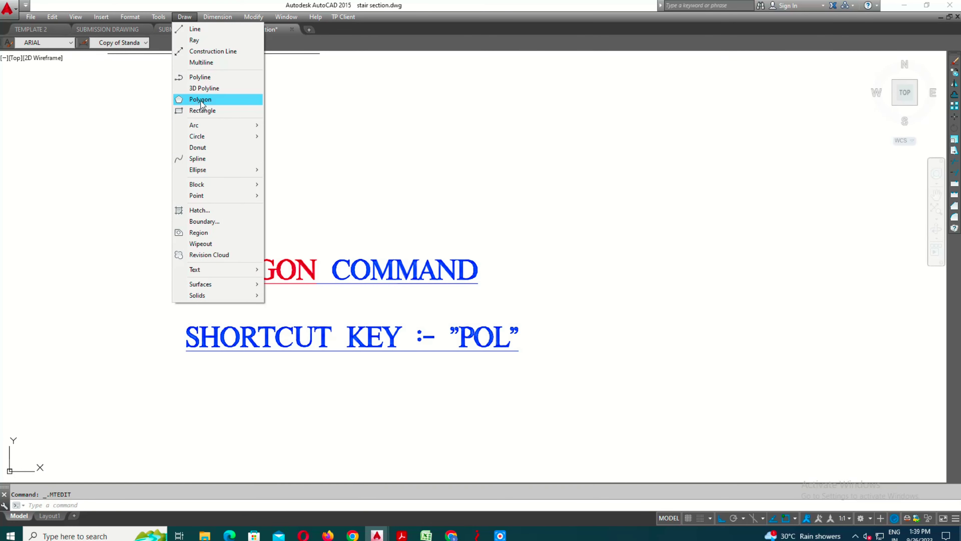
click(201, 99)
scroll(270, 340, up, 3)
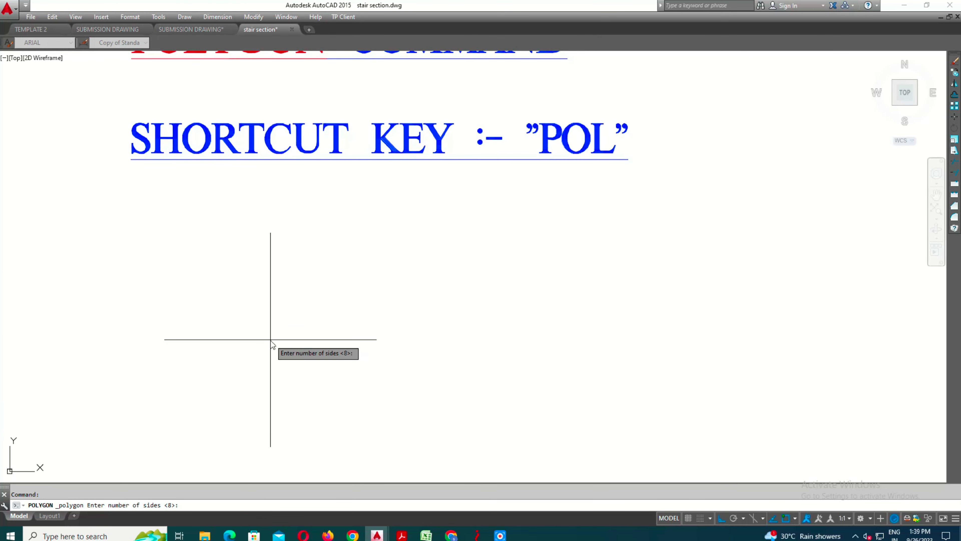
click(270, 340)
click(299, 365)
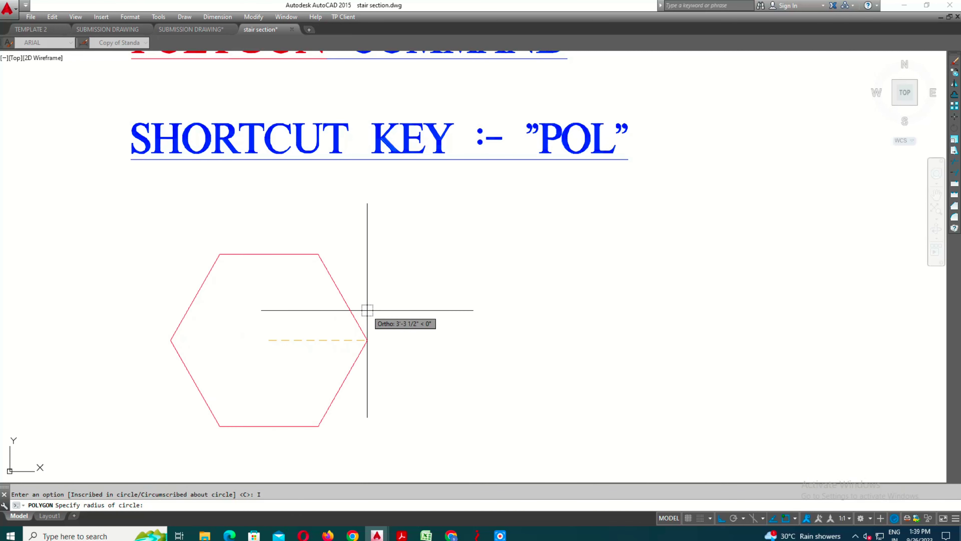
click(309, 312)
scroll(309, 312, down, 2)
text(P)
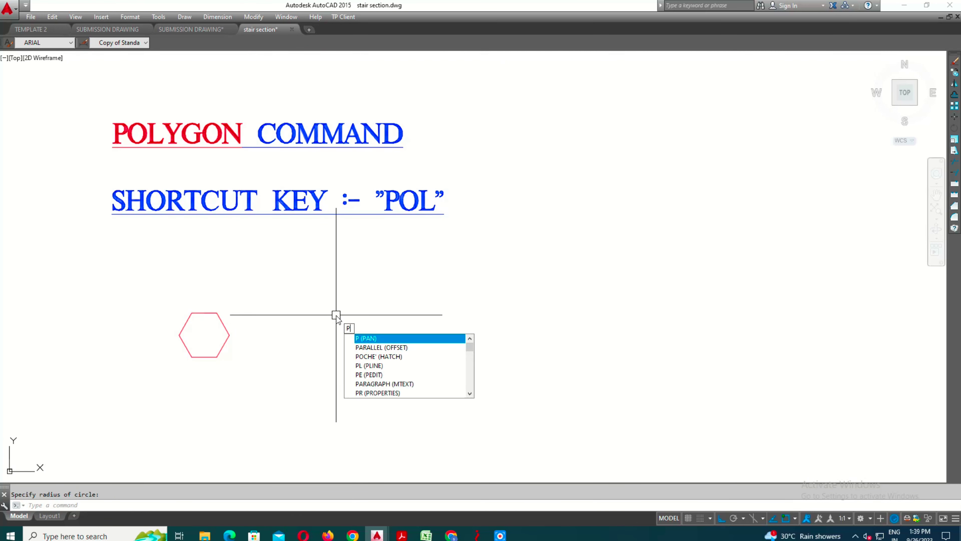
Step: Draw a five-sided circumscribed pentagon beside the hexagon
text(OL)
key(Return)
text(5)
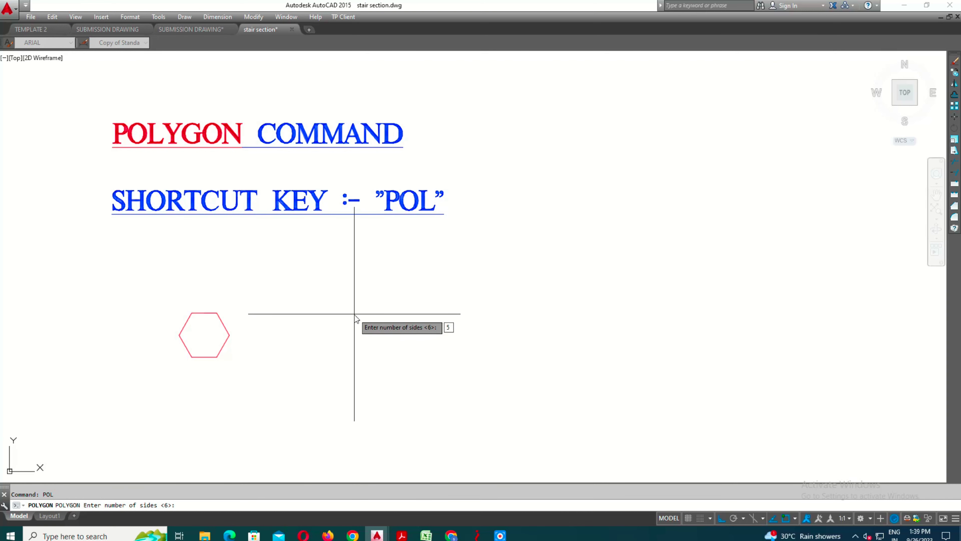
key(Return)
click(320, 310)
click(364, 347)
click(364, 311)
text(POL)
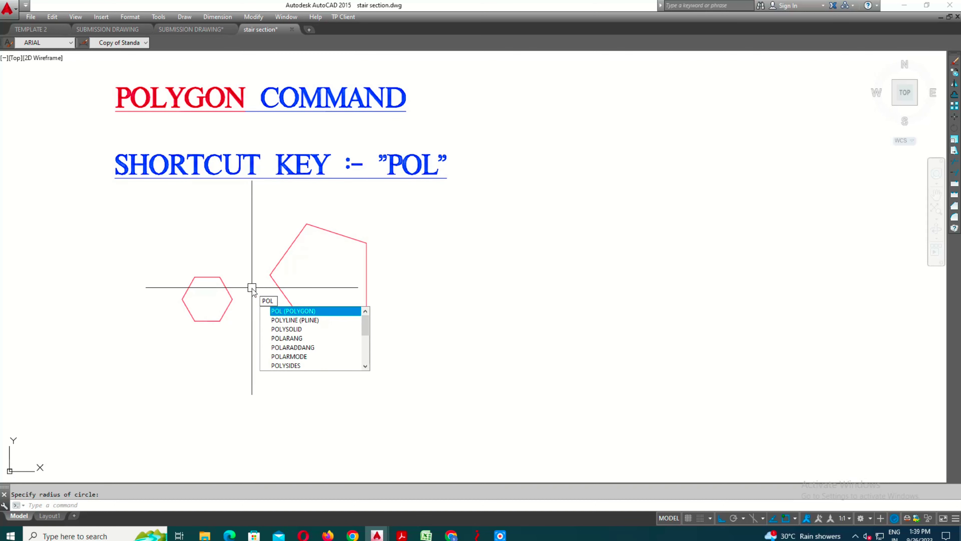
Step: Draw an eight-sided inscribed octagon below the hexagon
key(Return)
text(6)
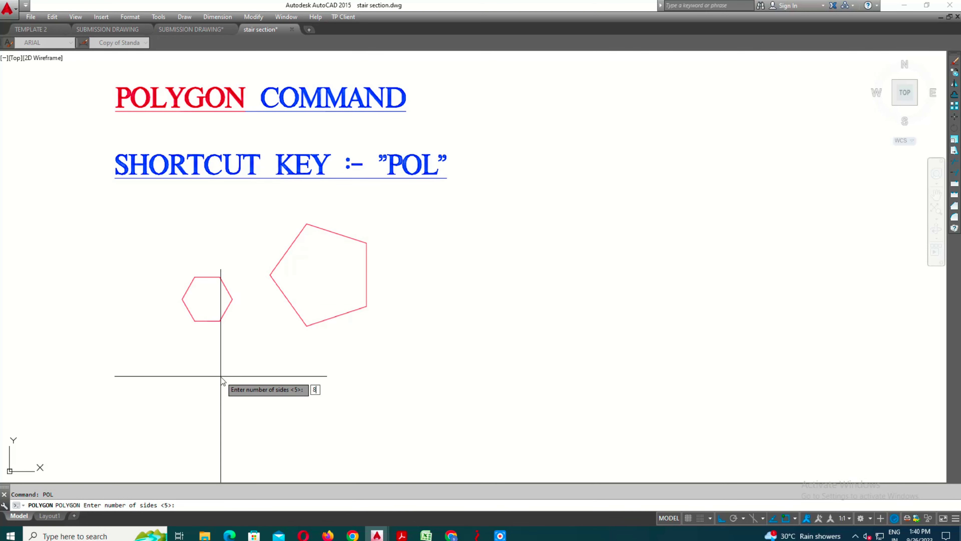
key(Return)
click(213, 393)
click(242, 418)
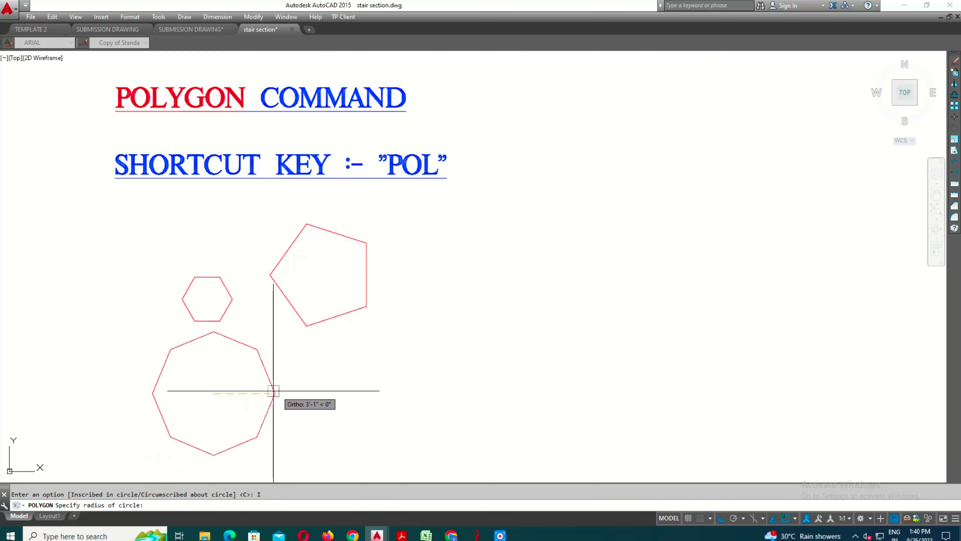
scroll(195, 402, up, 3)
scroll(206, 345, down, 2)
scroll(282, 362, down, 2)
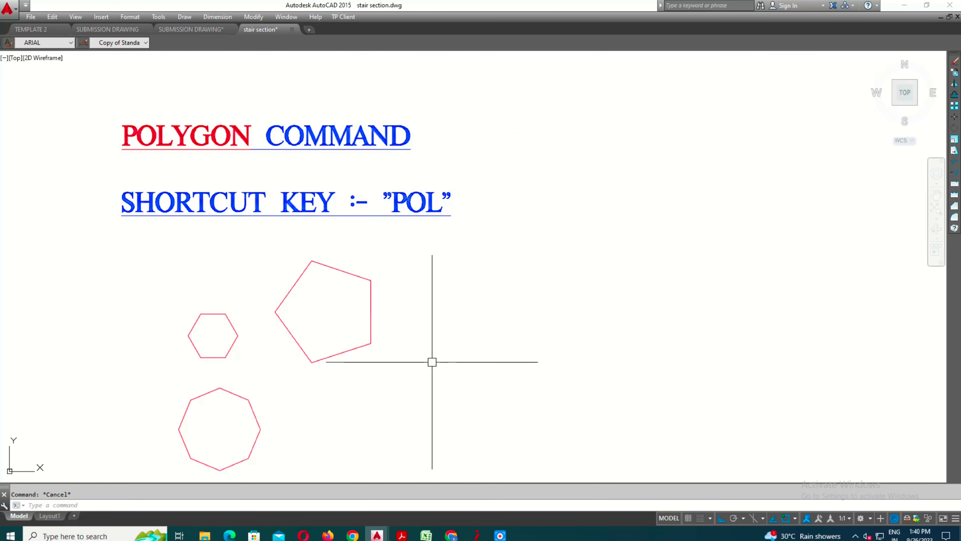
Step: Draw a four-sided inscribed diamond to the right of the pentagon
text(pol)
key(Return)
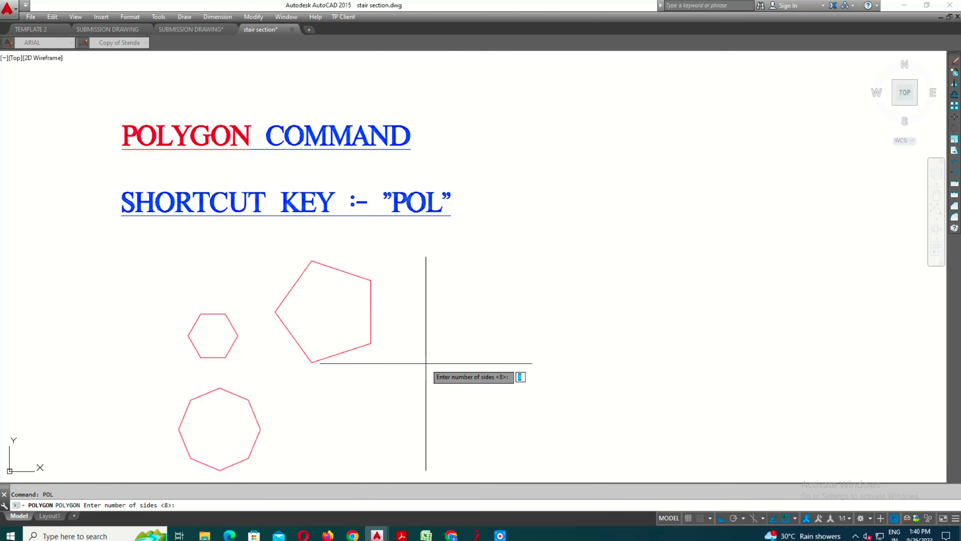
click(414, 358)
key(Return)
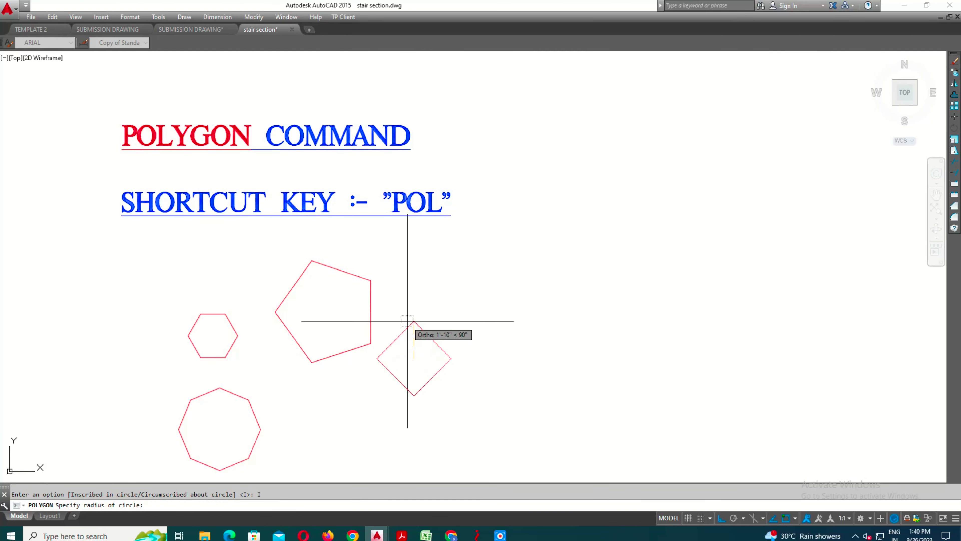
click(414, 321)
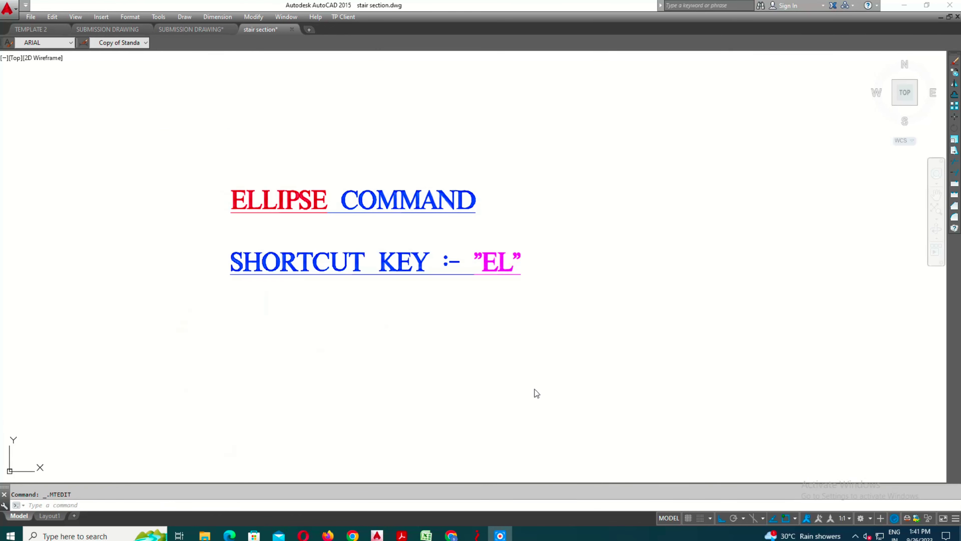
Step: Draw an upright red ellipse by its two axis endpoints and other-axis distance
scroll(423, 286, up, 2)
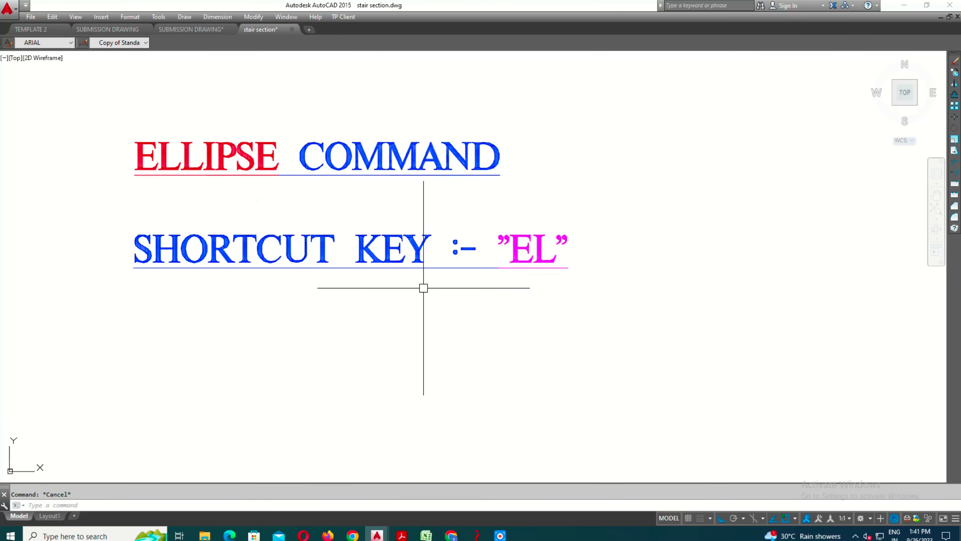
click(184, 17)
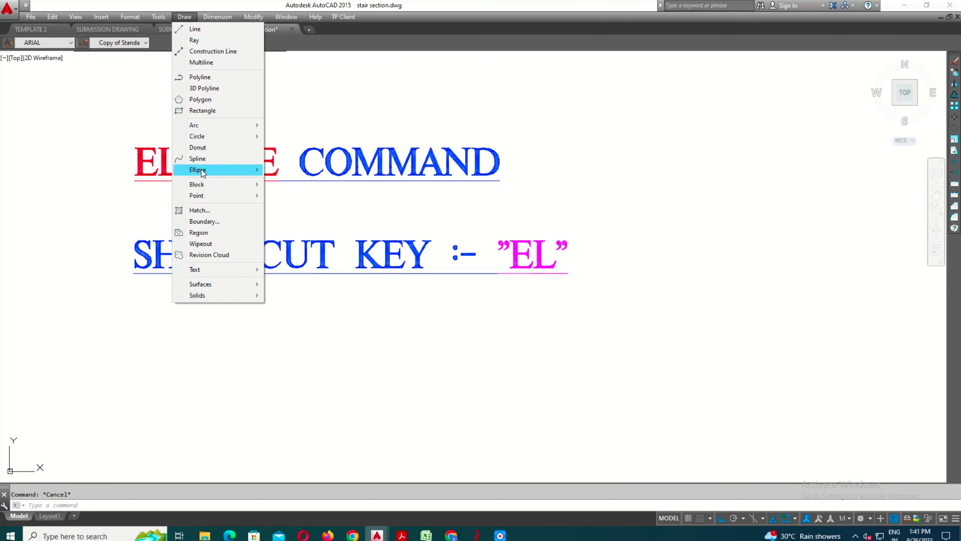
click(321, 186)
click(238, 345)
click(239, 219)
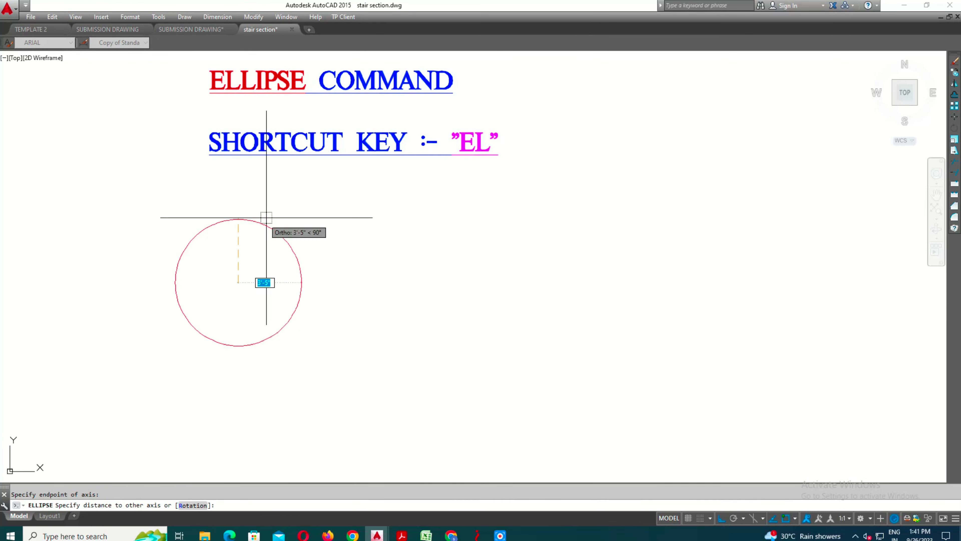
click(470, 239)
scroll(295, 251, down, 1)
scroll(291, 265, down, 1)
Step: Draw a centre-based ellipse from its centre, axis end and other axis
click(184, 17)
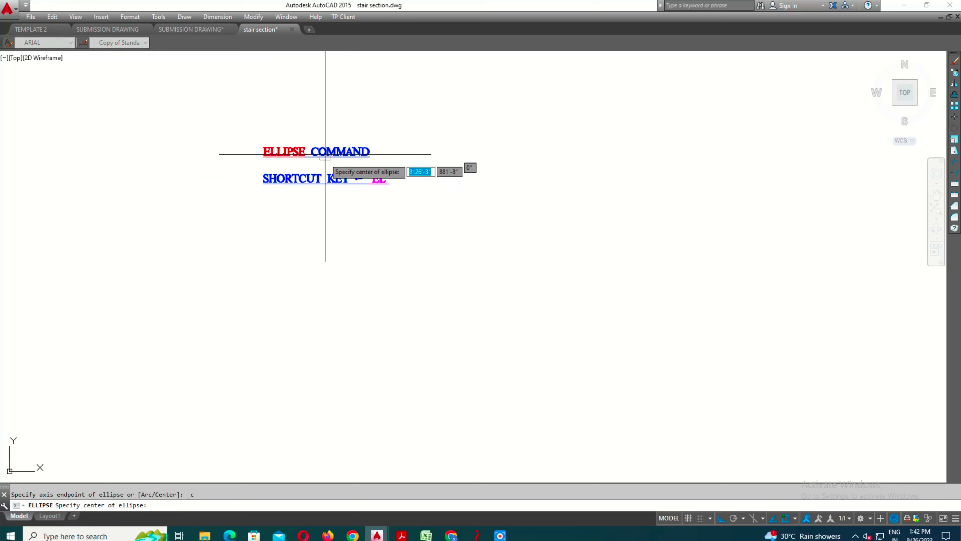
click(260, 216)
click(373, 216)
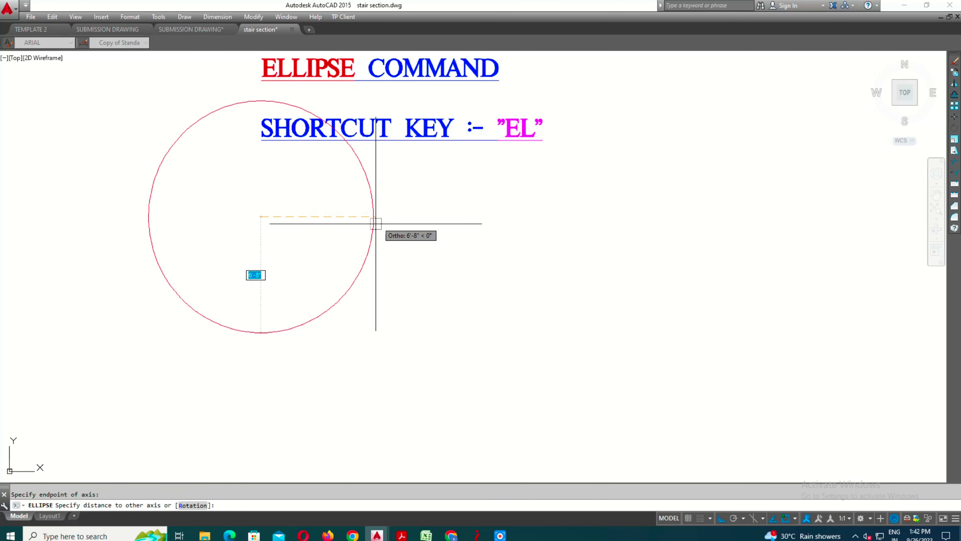
click(310, 204)
middle_drag(247, 140, 182, 226)
Step: Begin a wide horizontal ellipse by picking its two axis endpoints
click(195, 18)
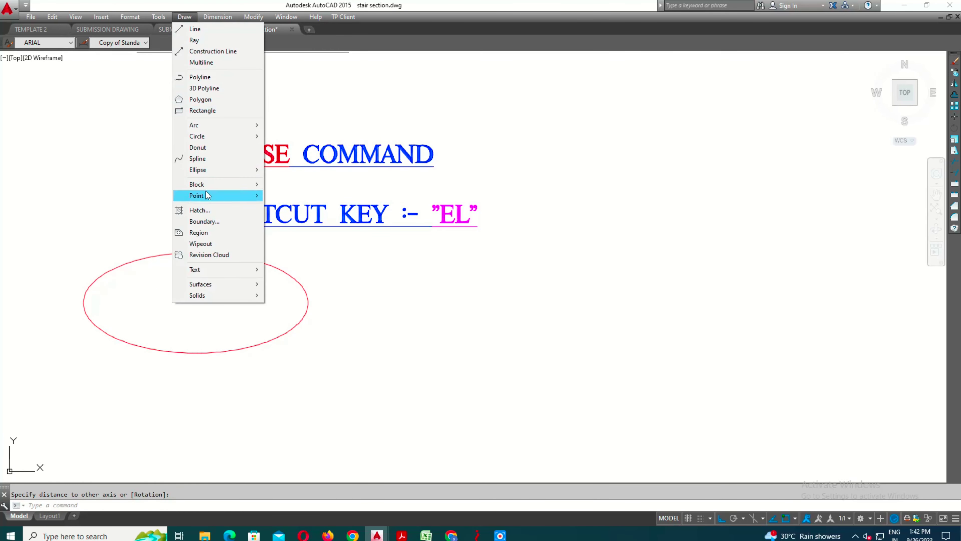
click(303, 180)
click(254, 317)
click(493, 316)
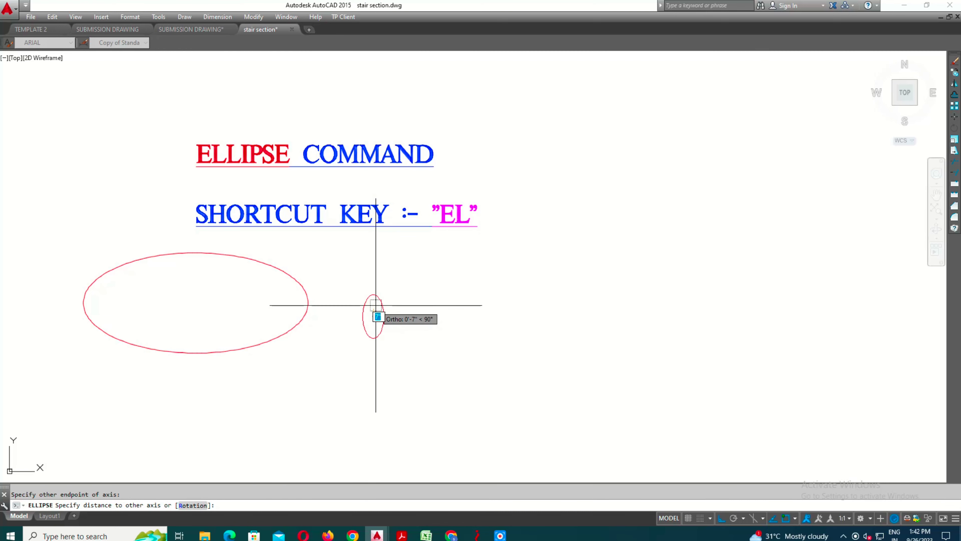
scroll(377, 292, up, 2)
scroll(376, 294, down, 2)
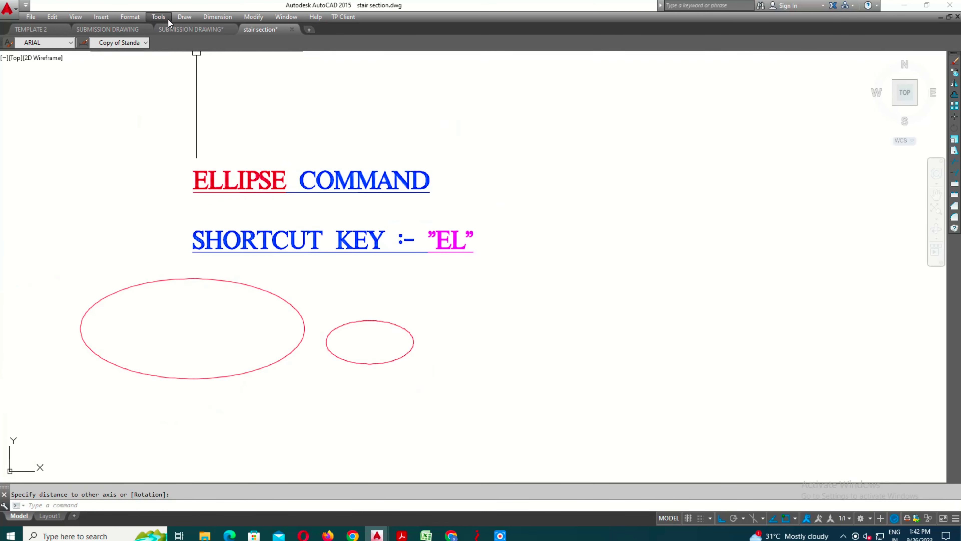
Step: Start an elliptical arc by setting its axis ends and other-axis distance
click(184, 17)
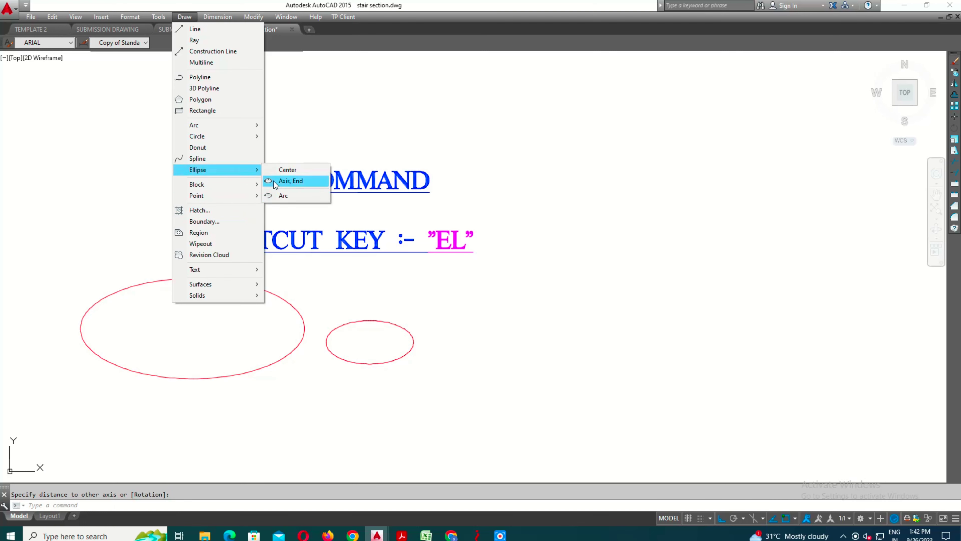
click(275, 185)
scroll(341, 178, down, 2)
click(276, 319)
click(336, 319)
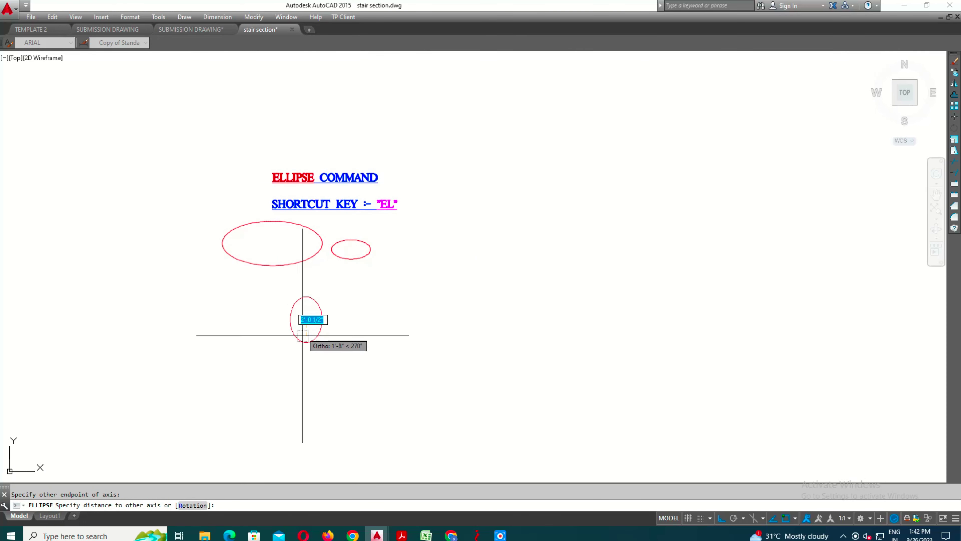
scroll(294, 317, up, 2)
click(300, 318)
Step: Set the end angle to complete the elliptical arc
middle_drag(301, 318, 297, 372)
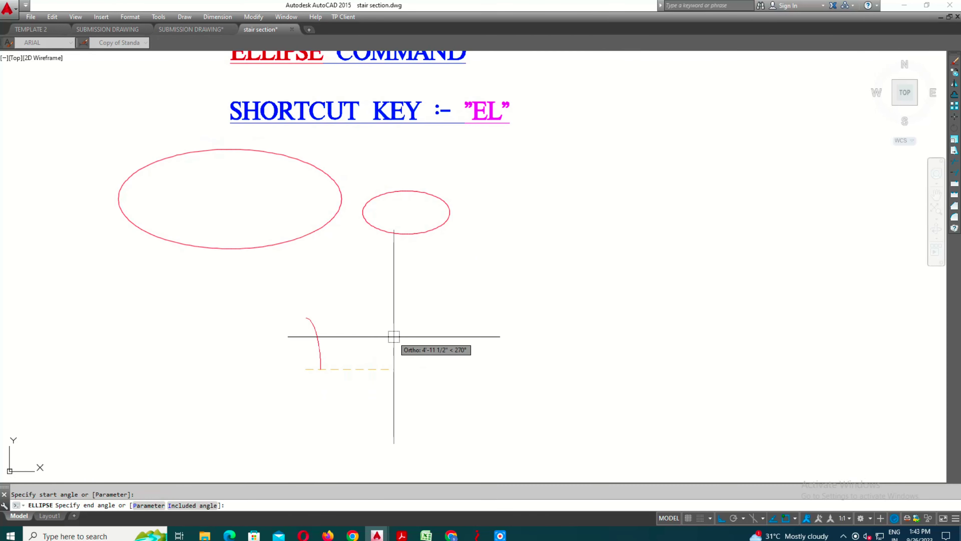
scroll(393, 349, down, 2)
click(383, 380)
scroll(347, 346, up, 2)
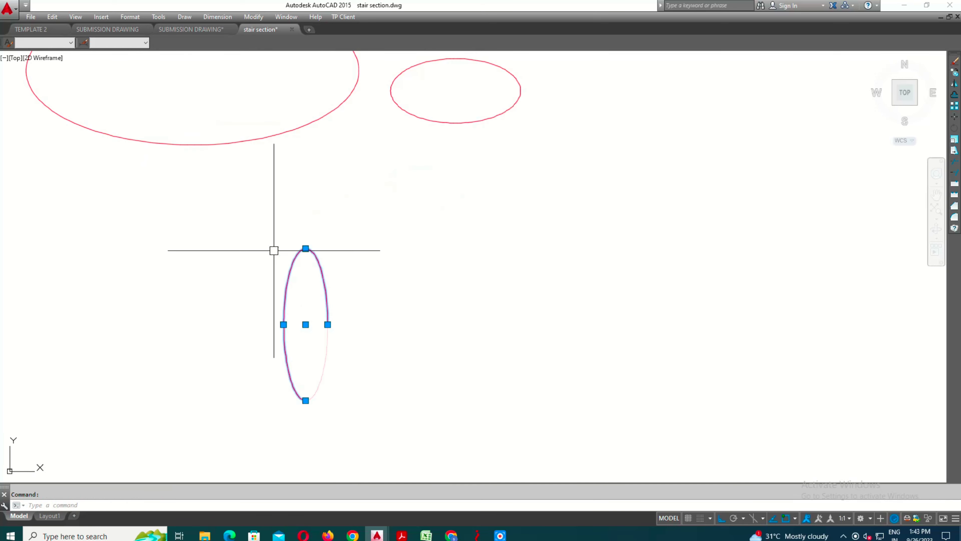
key(Escape)
scroll(274, 250, down, 1)
scroll(386, 262, down, 2)
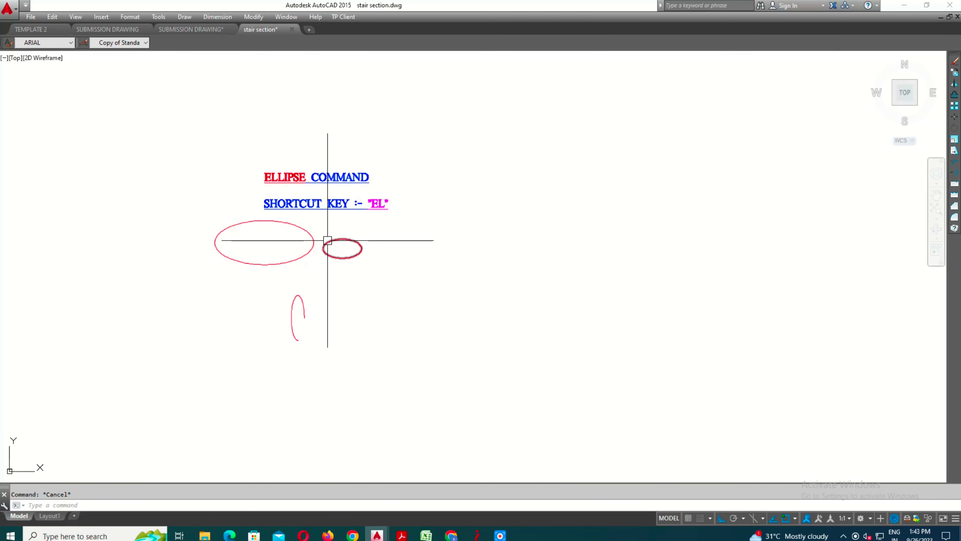
scroll(327, 240, up, 3)
Step: Draw another upright ellipse with a vertical axis
key(Return)
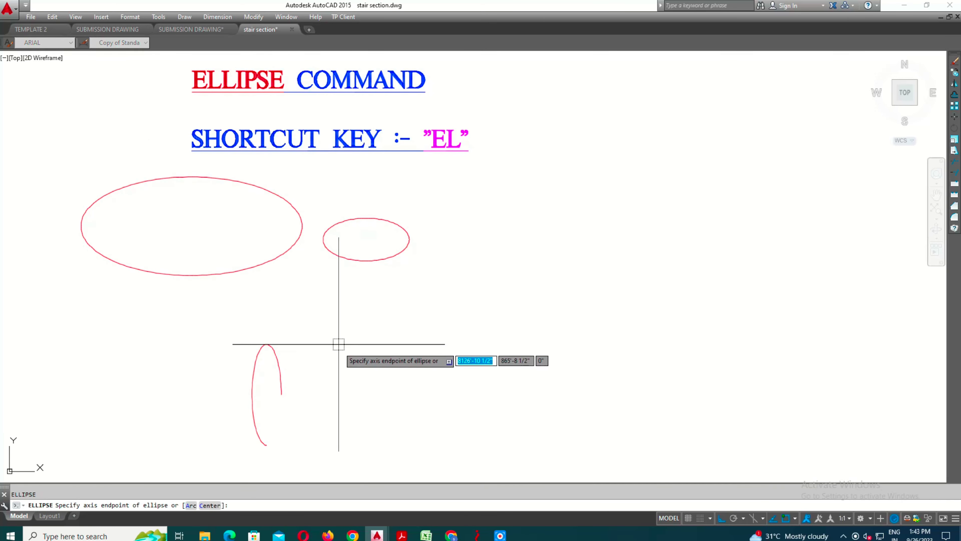
click(370, 276)
click(371, 436)
key(Return)
click(426, 354)
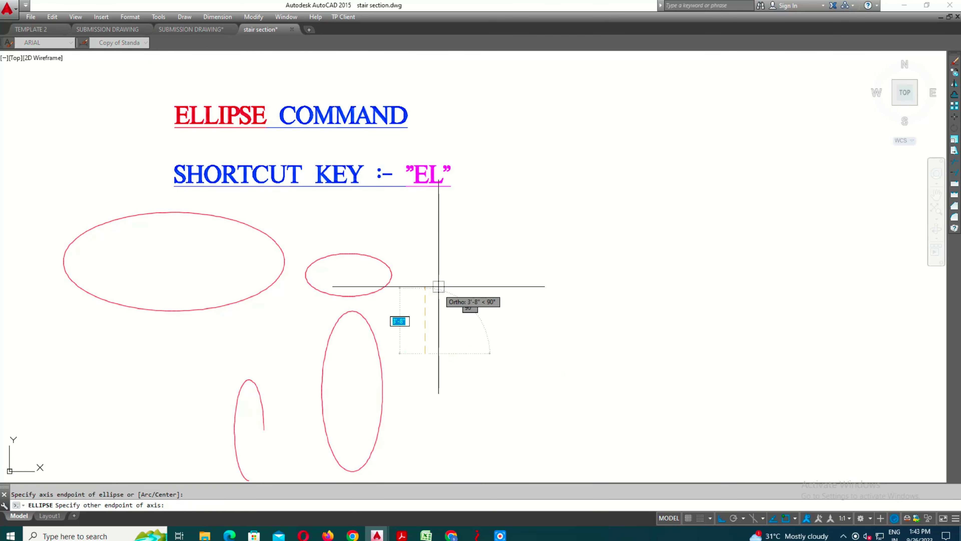
Step: Draw a rounder ellipse beside the upright one
click(426, 284)
click(459, 294)
scroll(434, 311, down, 2)
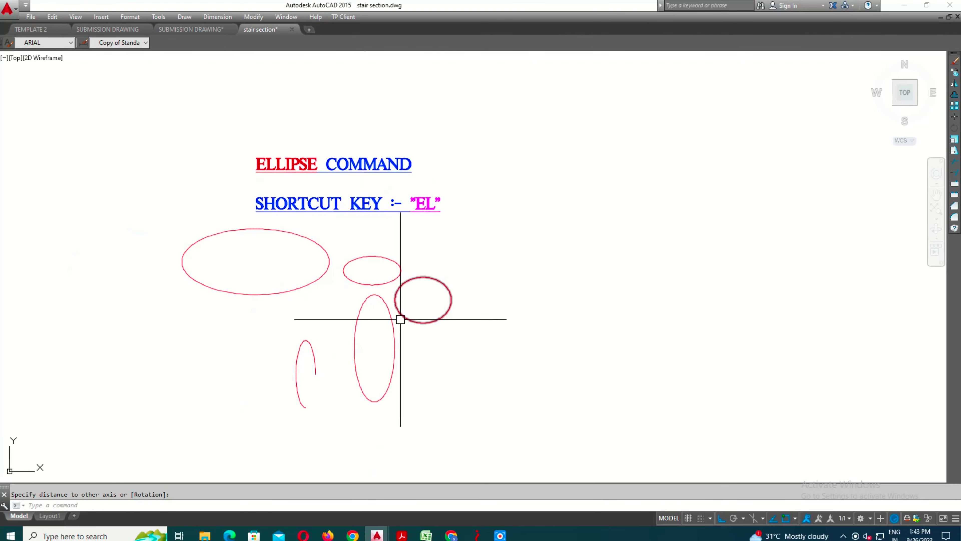
click(306, 300)
click(311, 355)
middle_drag(312, 355, 311, 284)
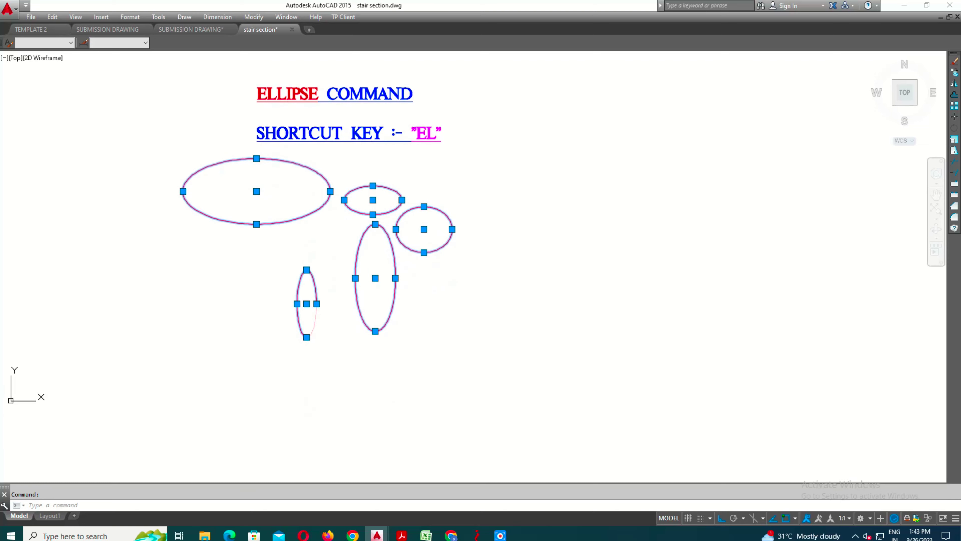
key(Escape)
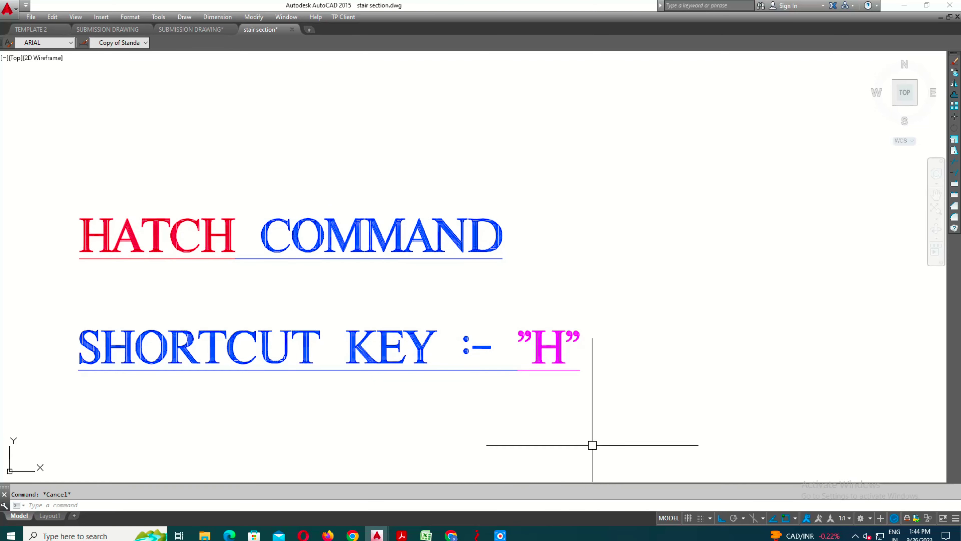
Step: Hatch the red circle by picking a point inside it
scroll(510, 217, down, 3)
middle_drag(580, 384, 518, 232)
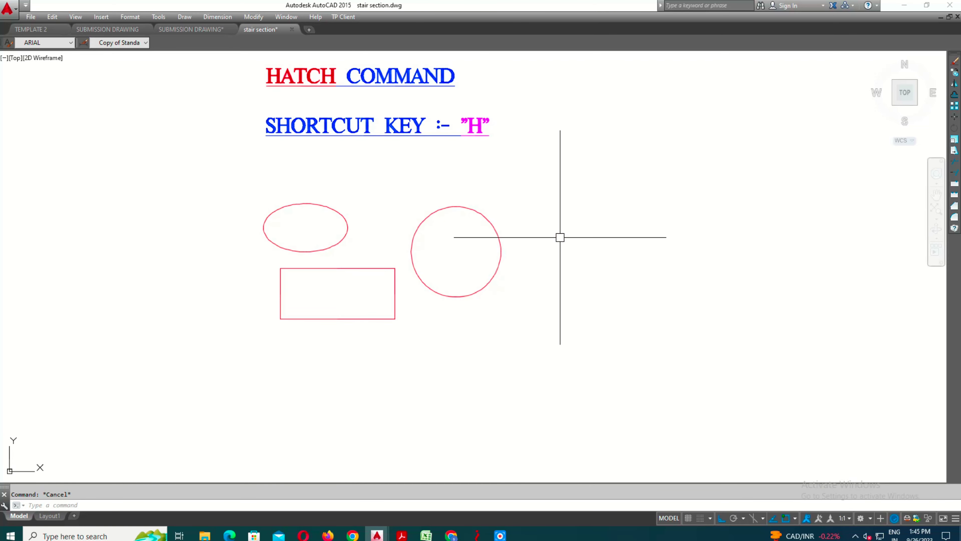
click(583, 261)
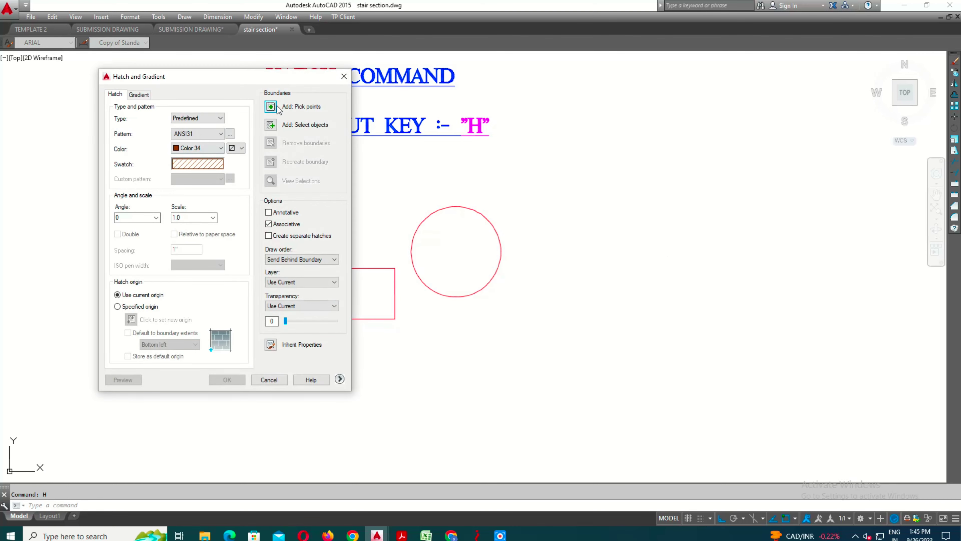
click(466, 250)
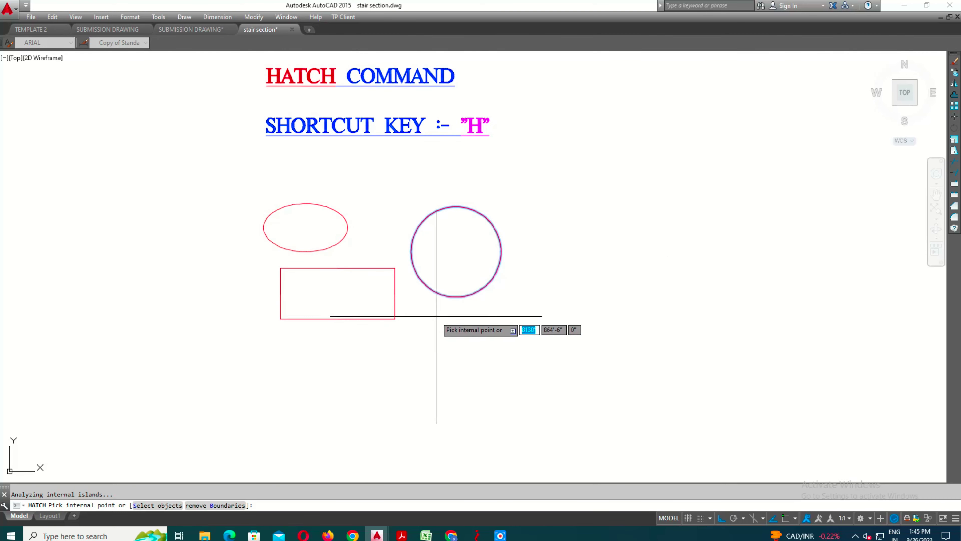
key(Return)
click(220, 378)
Step: Change the circle's hatch pattern to the AR-B88 brick pattern from Other Predefined
click(439, 254)
right_click(450, 248)
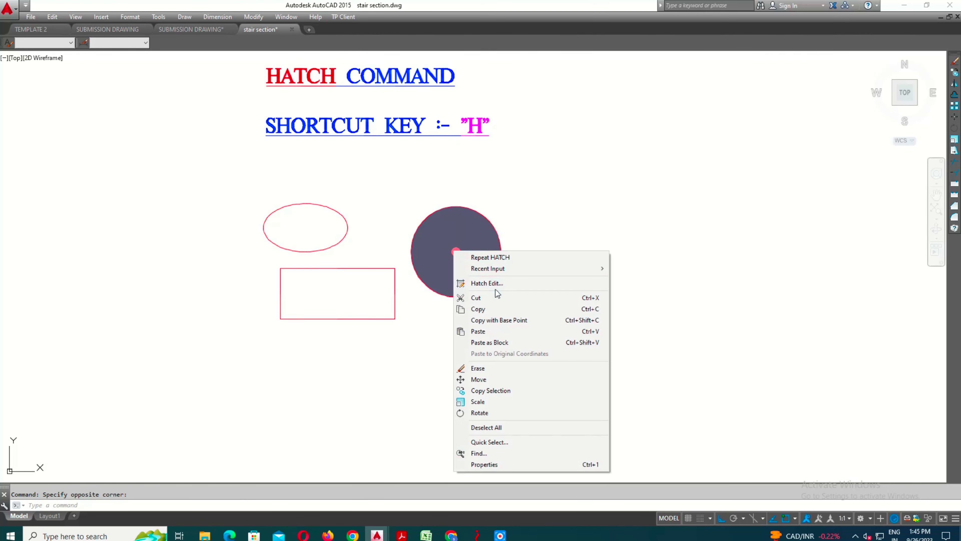
click(492, 283)
click(186, 165)
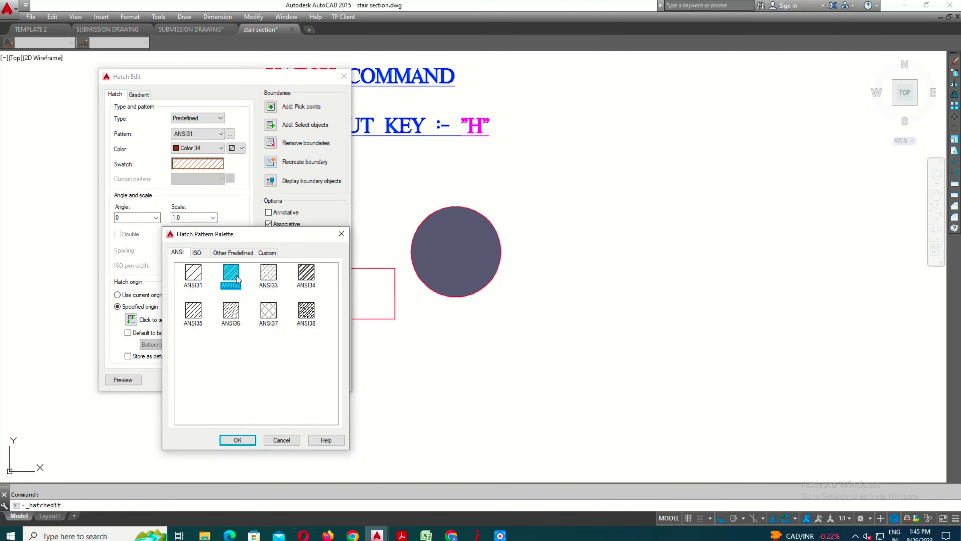
click(196, 253)
click(232, 252)
click(268, 253)
click(232, 252)
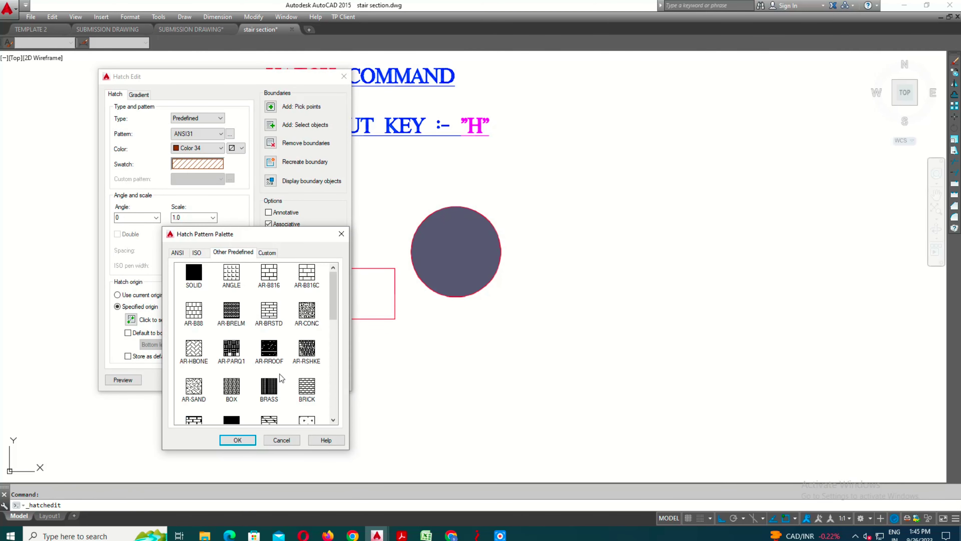
click(237, 440)
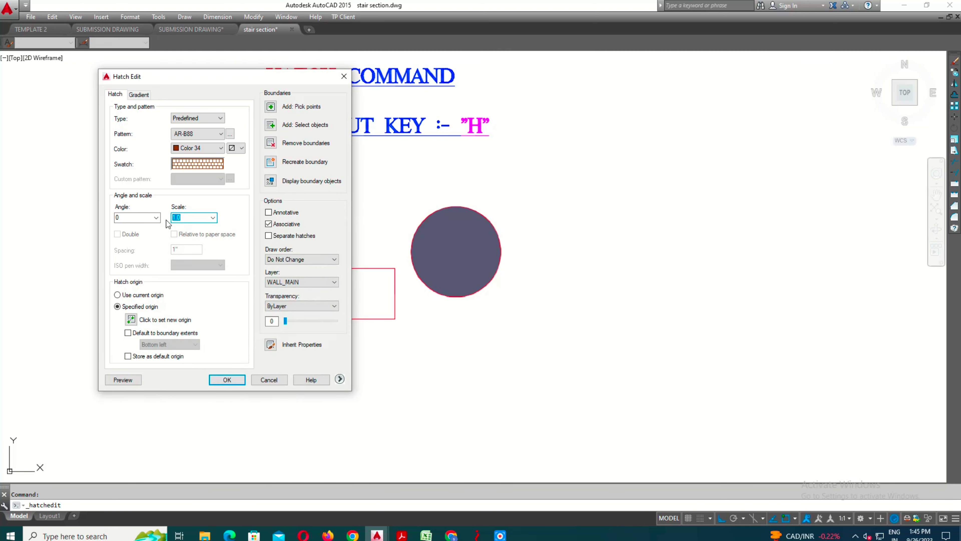
click(194, 217)
text(20)
key(Return)
Step: Reapply the brick hatch edit, then begin a new hatch with H
right_click(440, 285)
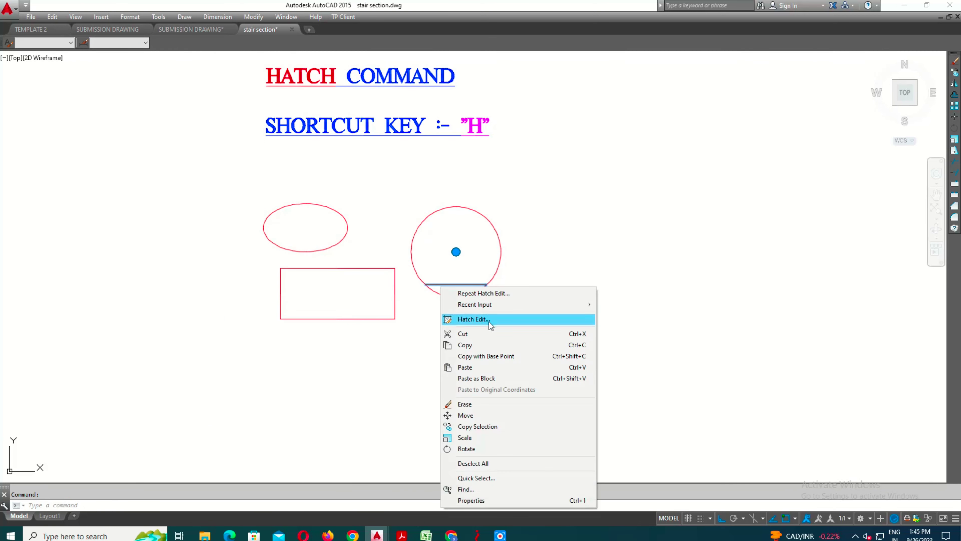
click(489, 321)
key(Return)
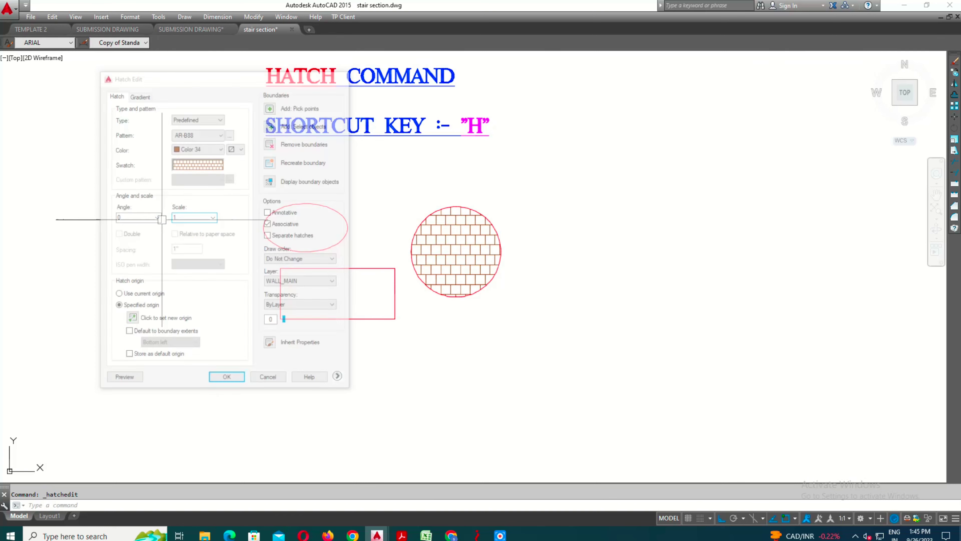
middle_drag(528, 336, 518, 349)
text(H)
key(Return)
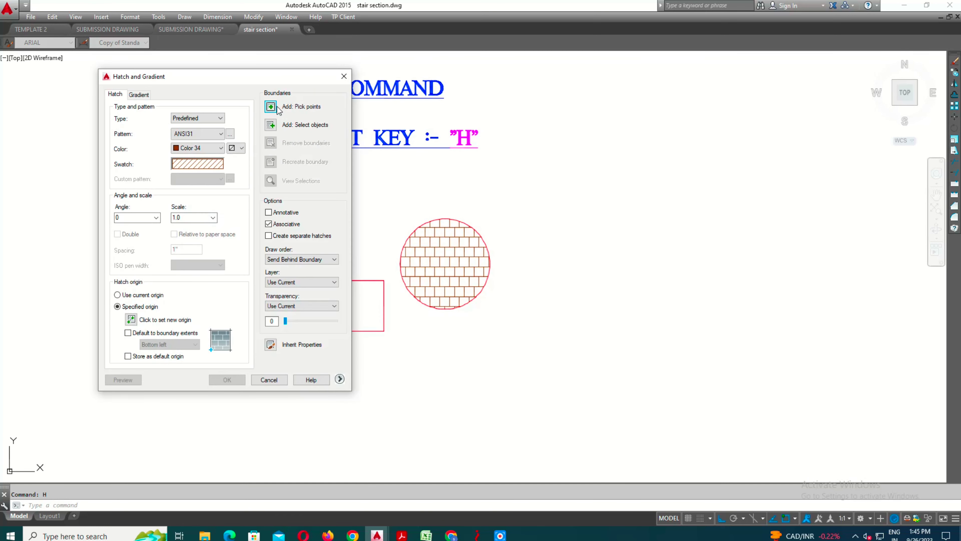
Step: Hatch the inside of the rectangle
click(274, 110)
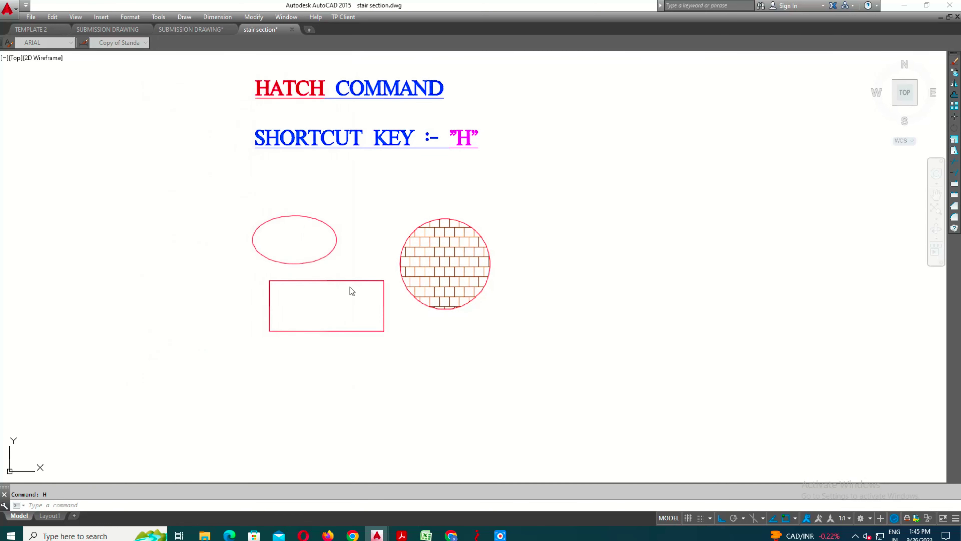
click(330, 311)
key(Return)
click(224, 378)
Step: Change the rectangle's hatch pattern to ANSI33
right_click(318, 307)
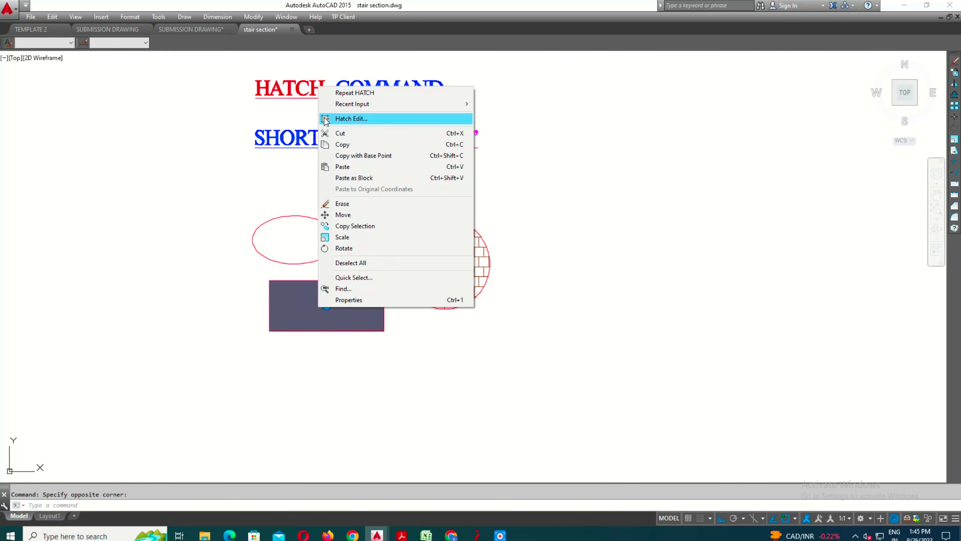
click(343, 116)
click(215, 166)
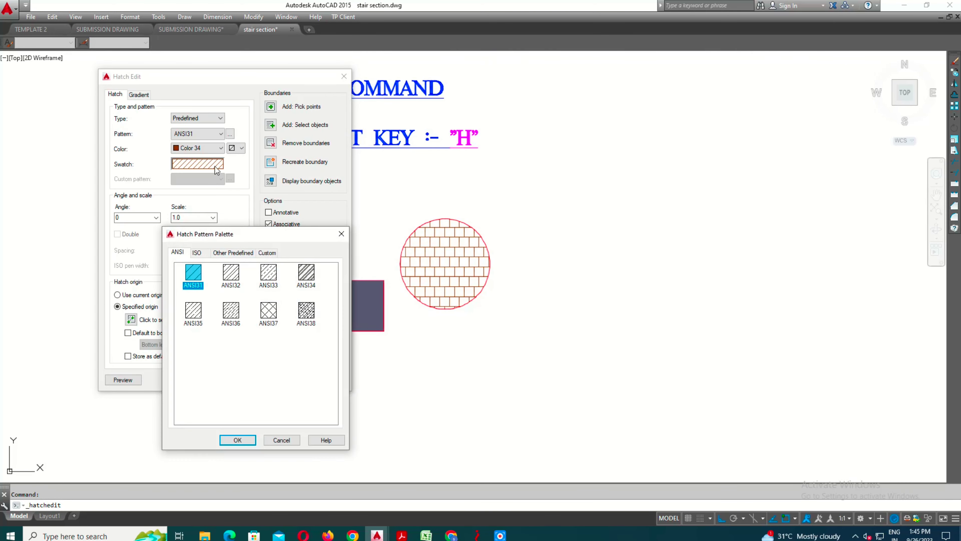
click(250, 445)
click(215, 376)
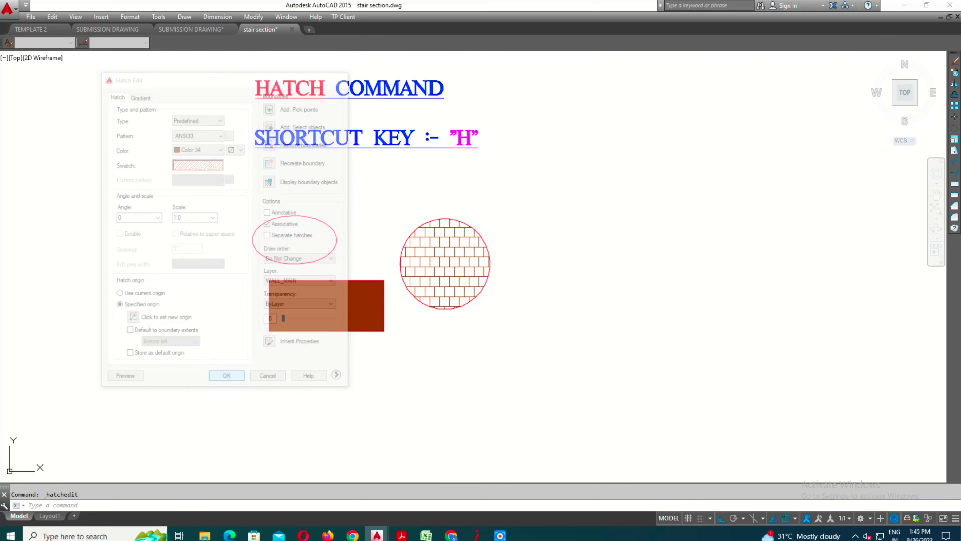
scroll(340, 311, up, 4)
Step: Set the rectangle's ANSI33 hatch to scale 10 and colour red
click(339, 311)
right_click(340, 311)
click(378, 119)
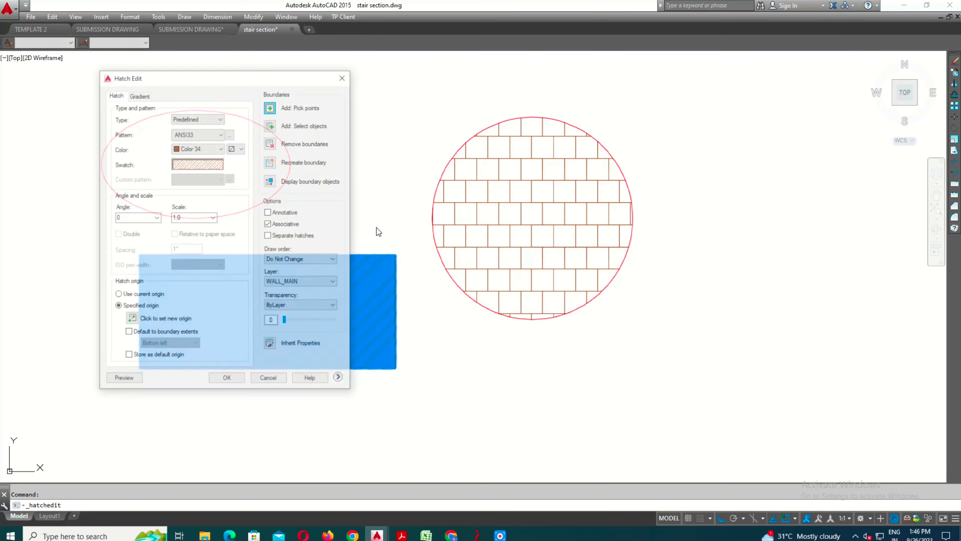
double_click(183, 215)
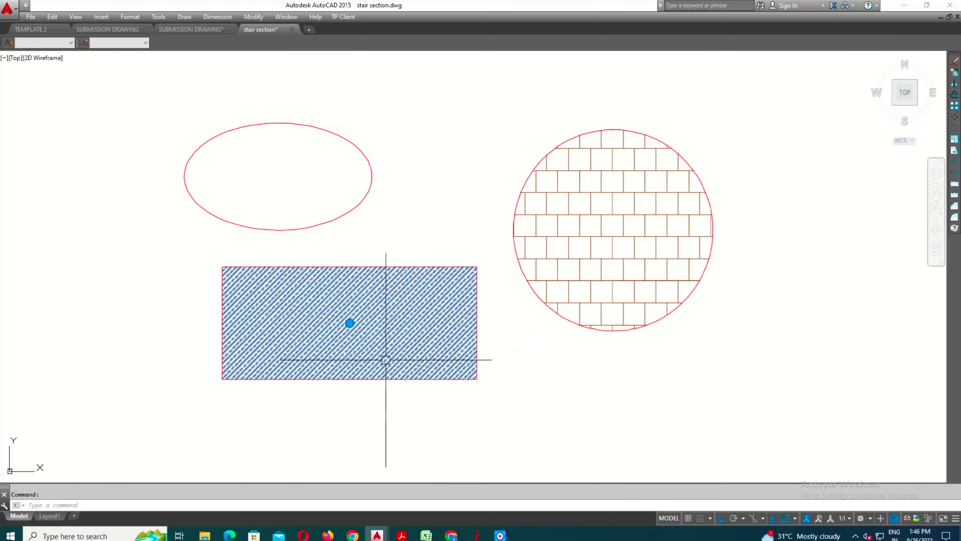
right_click(386, 359)
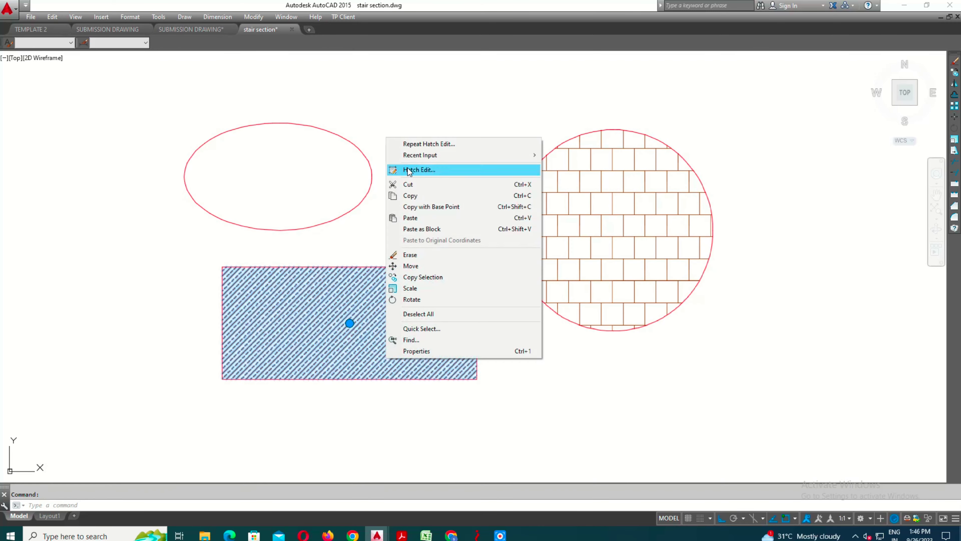
click(408, 171)
click(196, 148)
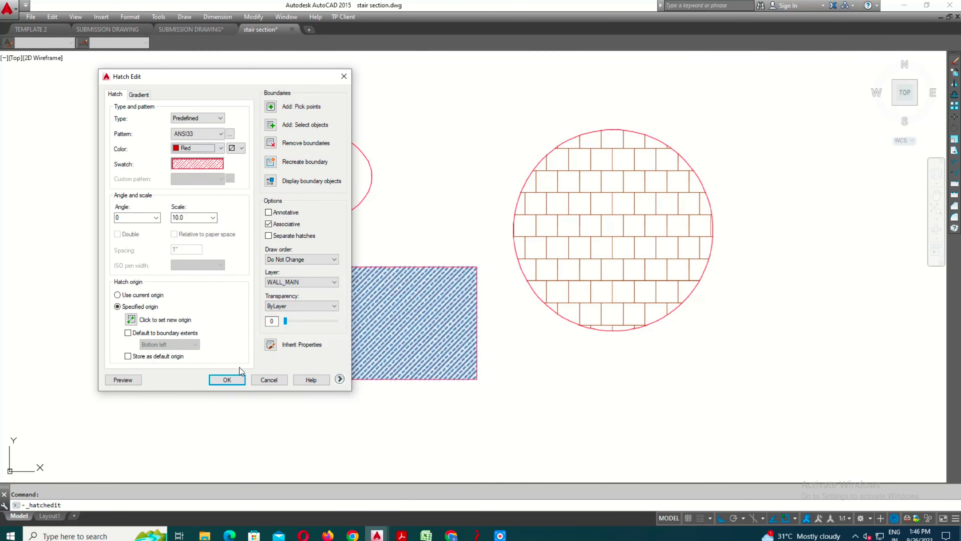
click(231, 379)
scroll(435, 382, down, 3)
Step: Start a new hatch (H) with the ellipse interior as its boundary
text(H)
key(Return)
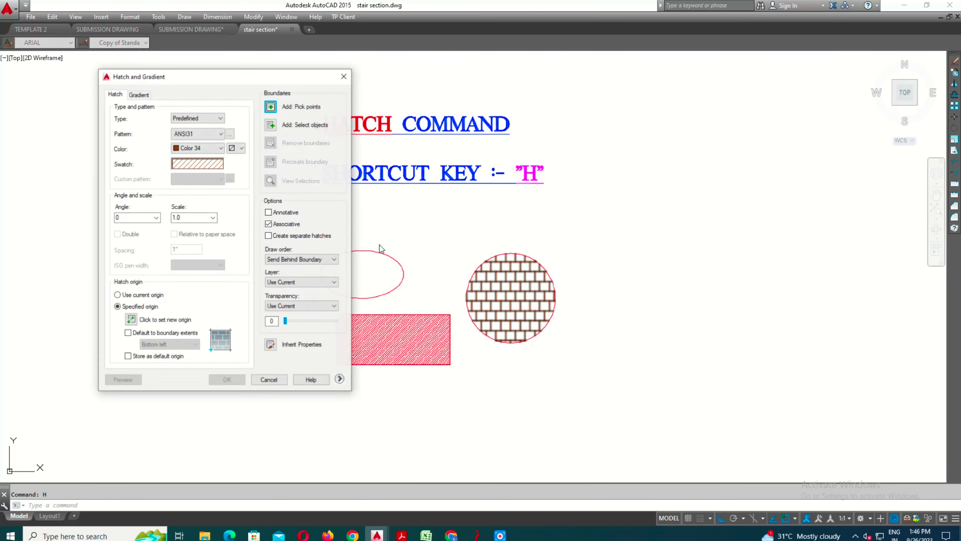
scroll(371, 281, up, 2)
click(369, 276)
key(Return)
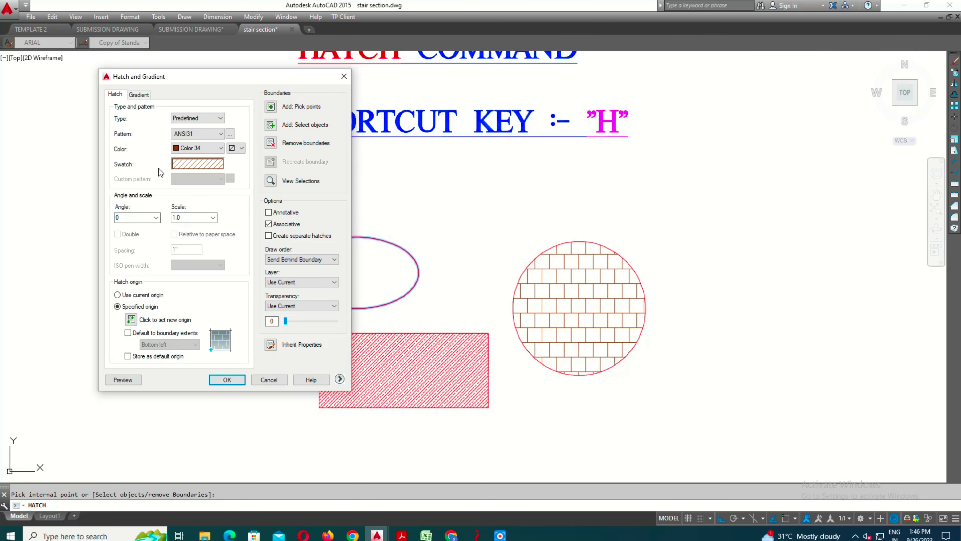
Step: Apply a cyan SOLID fill hatch to the ellipse
click(219, 148)
click(203, 207)
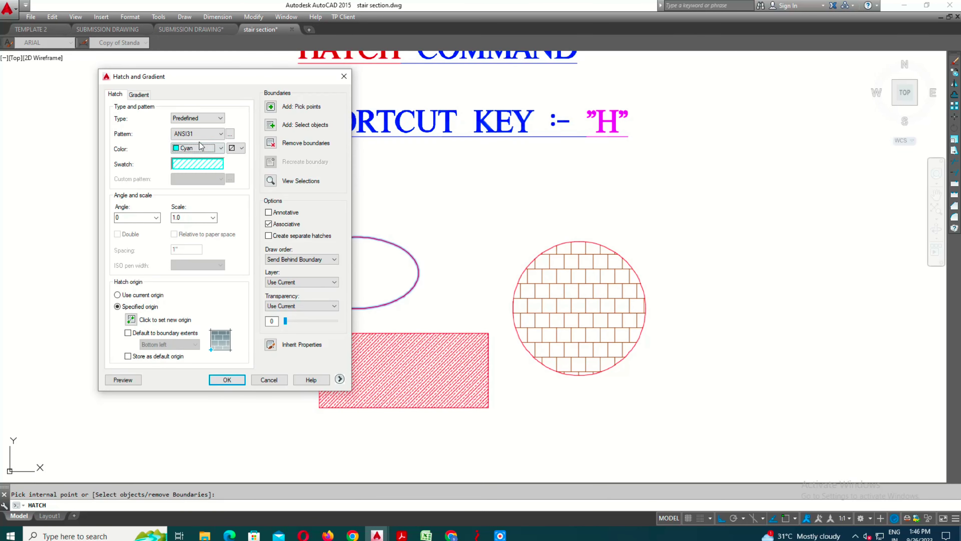
click(197, 164)
click(197, 252)
click(233, 251)
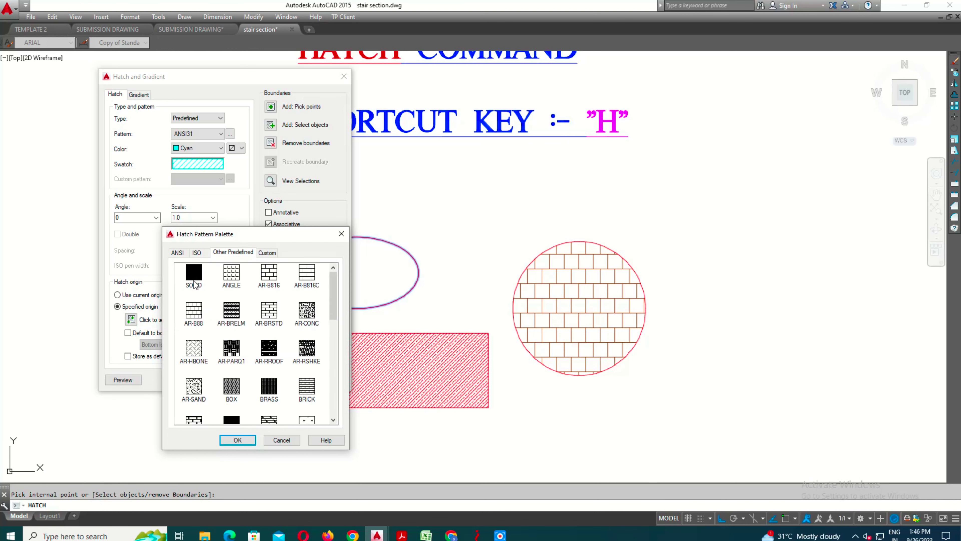
click(194, 275)
click(238, 439)
click(234, 379)
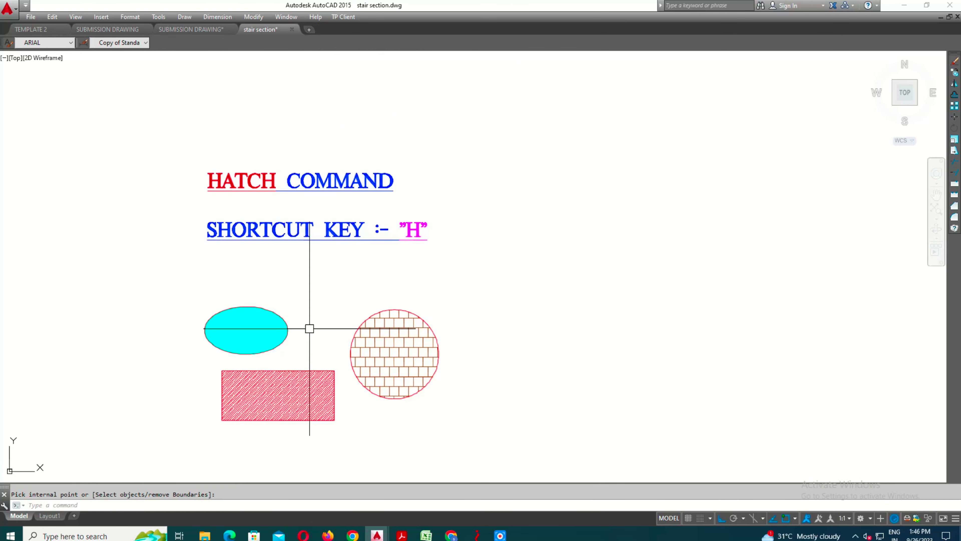
Step: Place multiline text reading 1223333 under the MTEXT COMMAND heading
key(Escape)
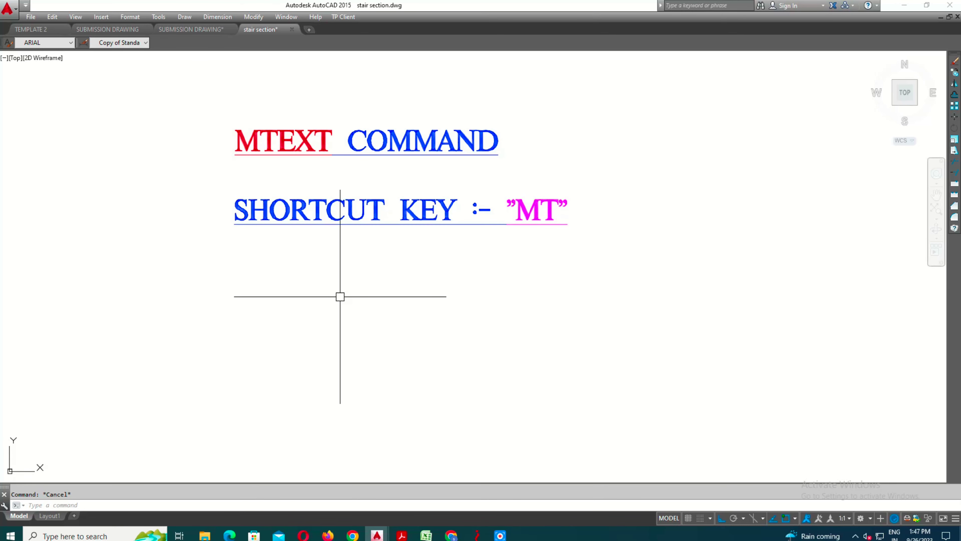
text(mt)
key(Return)
click(237, 286)
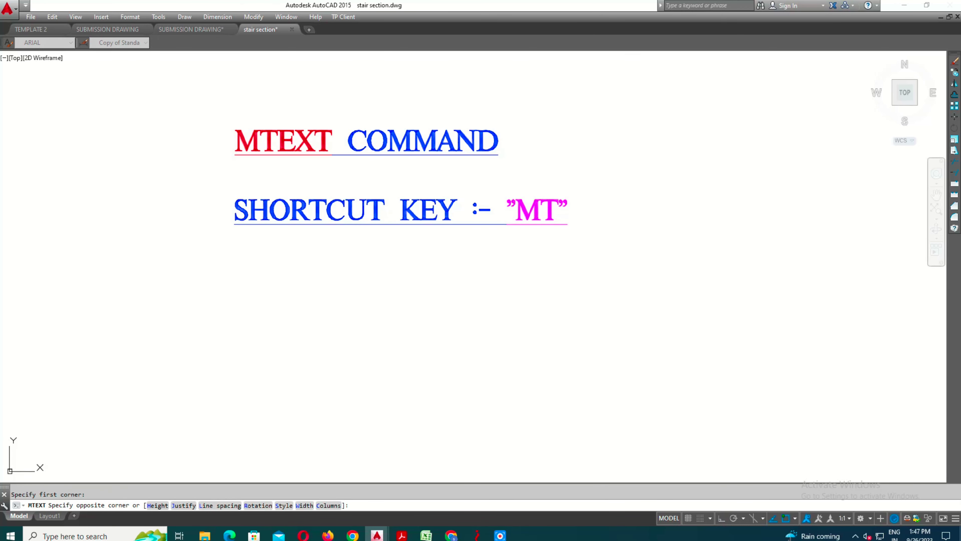
click(490, 390)
text(1223333)
click(517, 413)
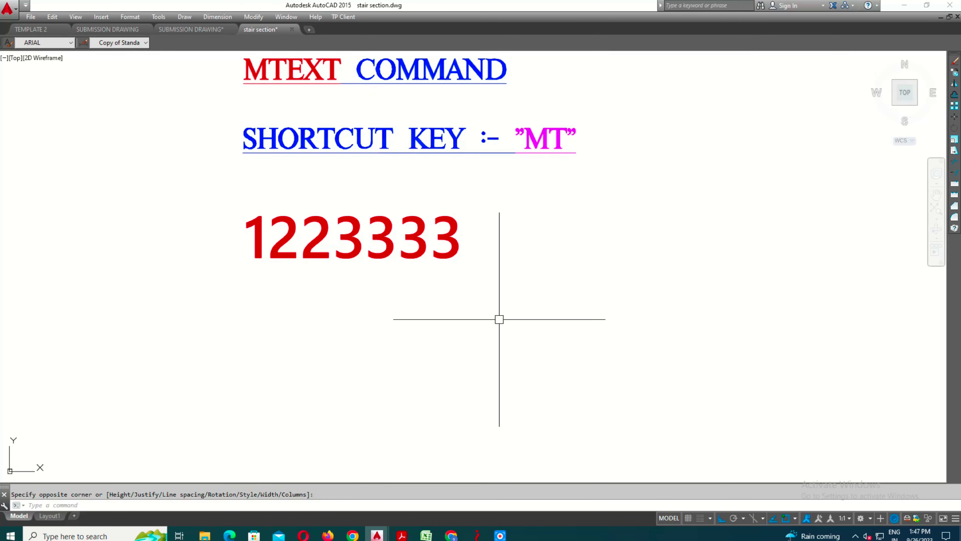
scroll(417, 342, down, 2)
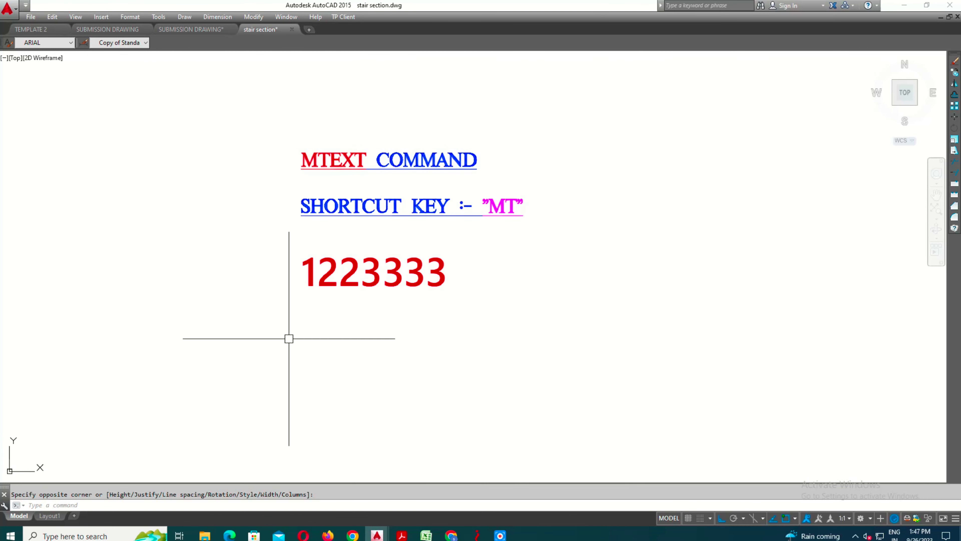
Step: Begin a second multiline text box below the 1223333 text
text(mt)
key(Return)
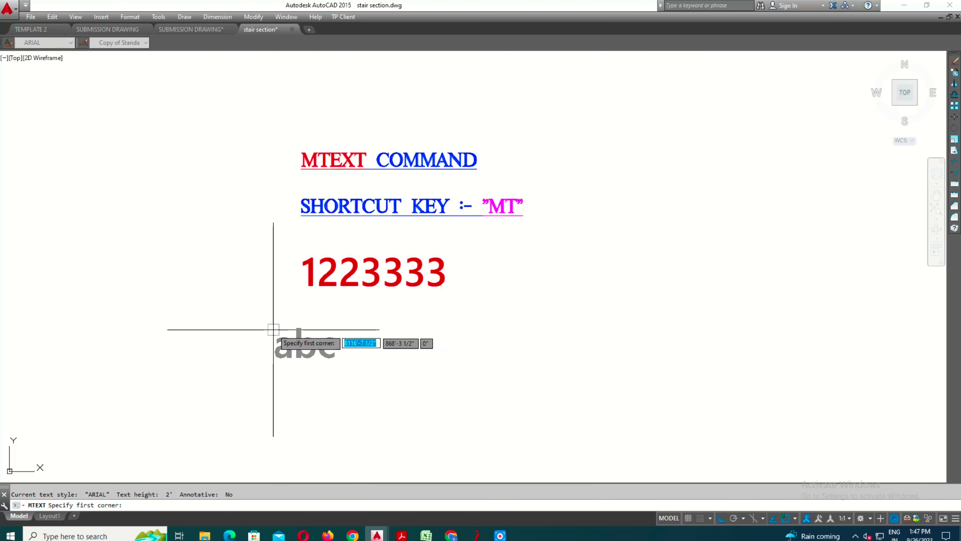
click(256, 321)
Step: Enter the author credit text and set its font to Vineta BT
click(608, 439)
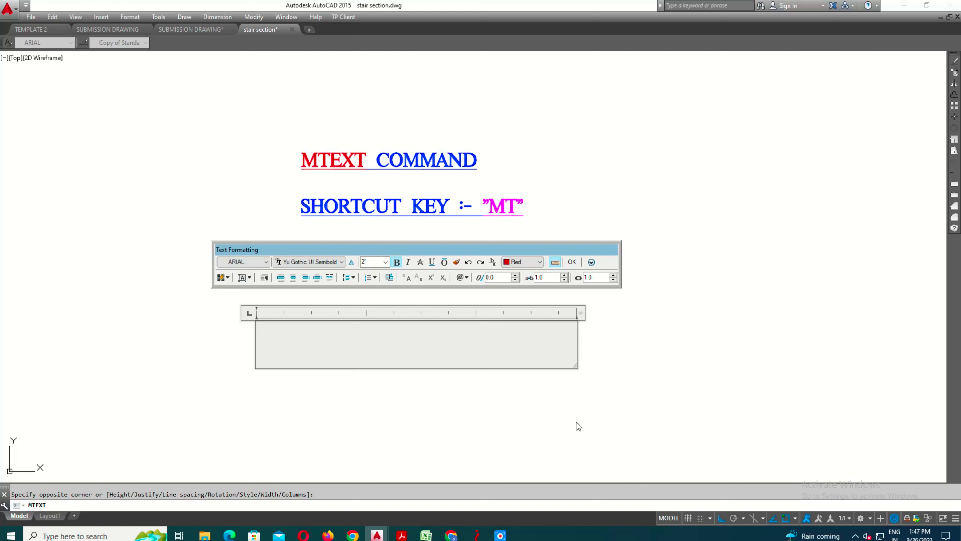
text(AUTOCAD)
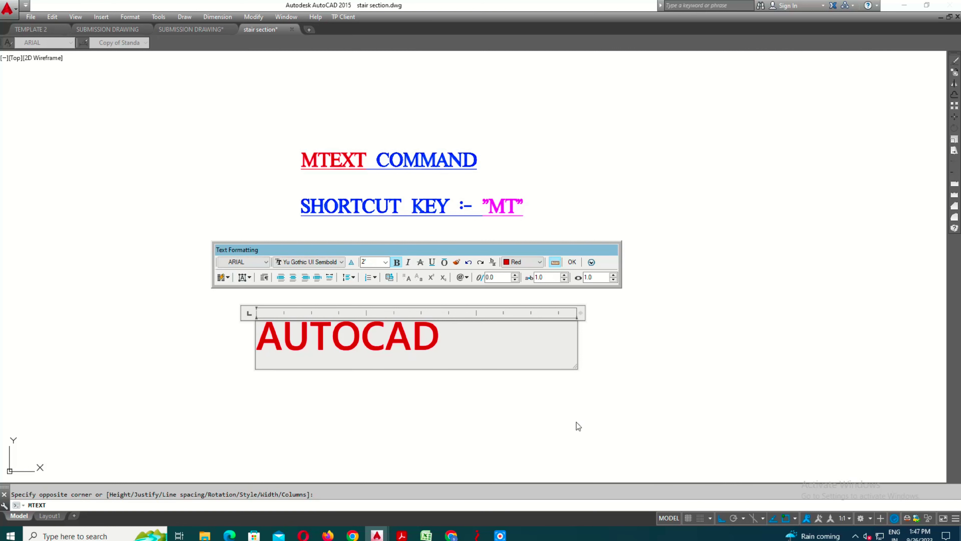
text( BY MOG)
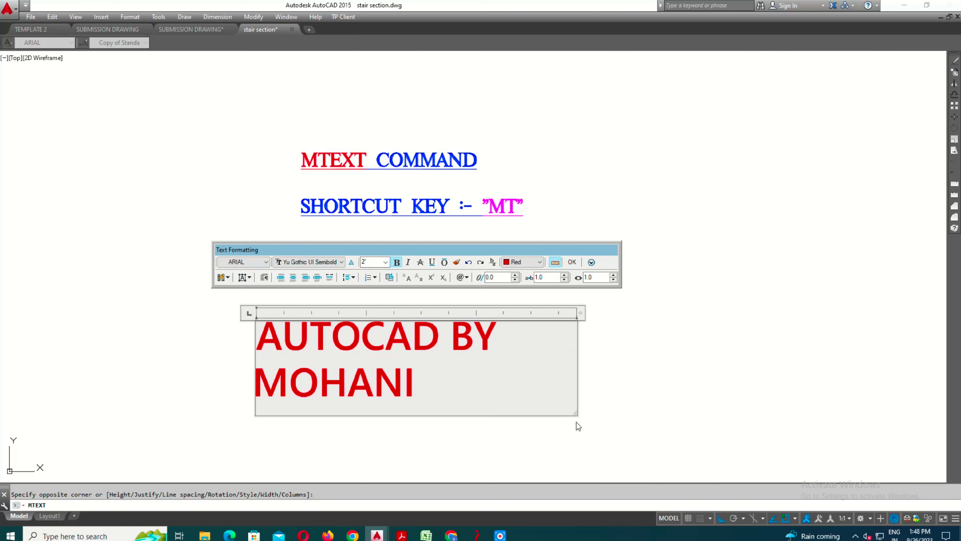
drag(431, 401, 217, 306)
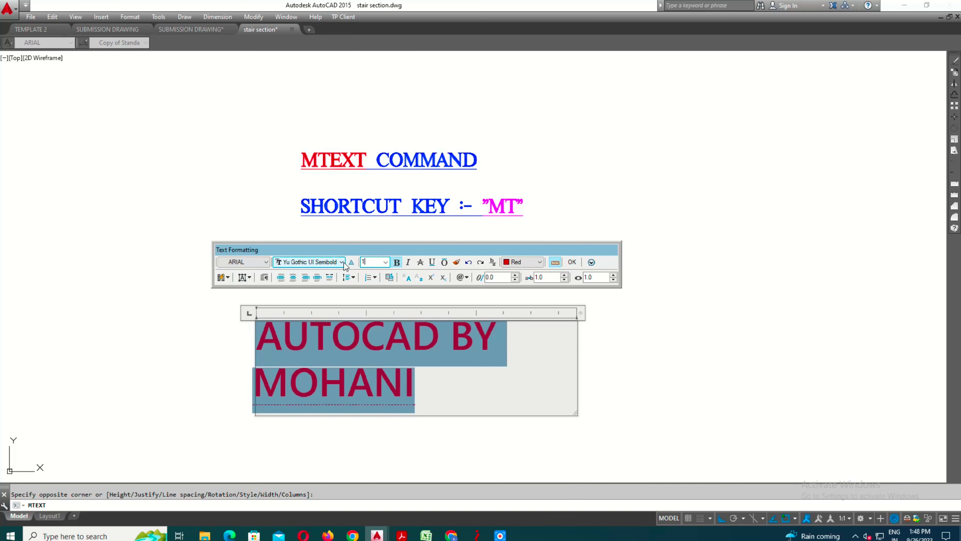
click(327, 265)
click(300, 307)
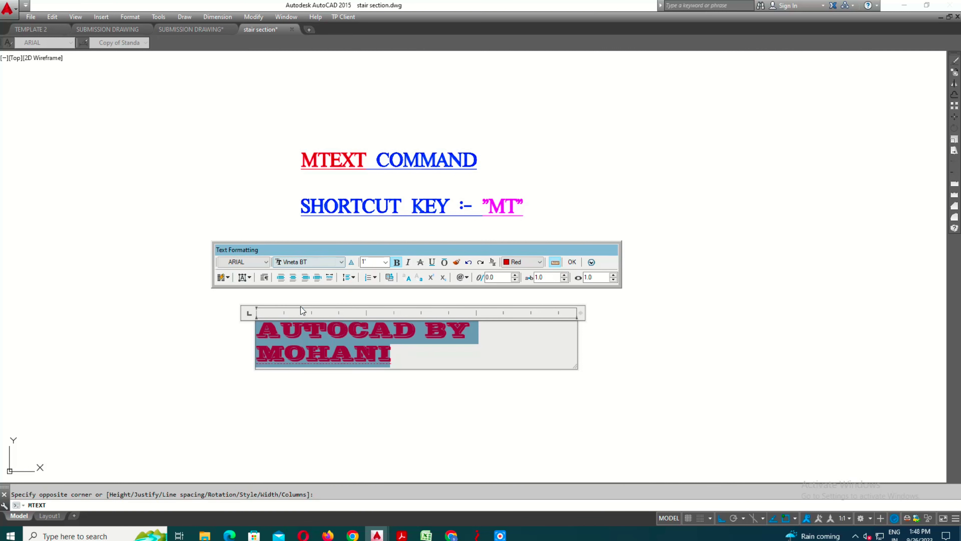
Step: Make the credit text blue and commit it to the drawing
click(507, 265)
click(511, 306)
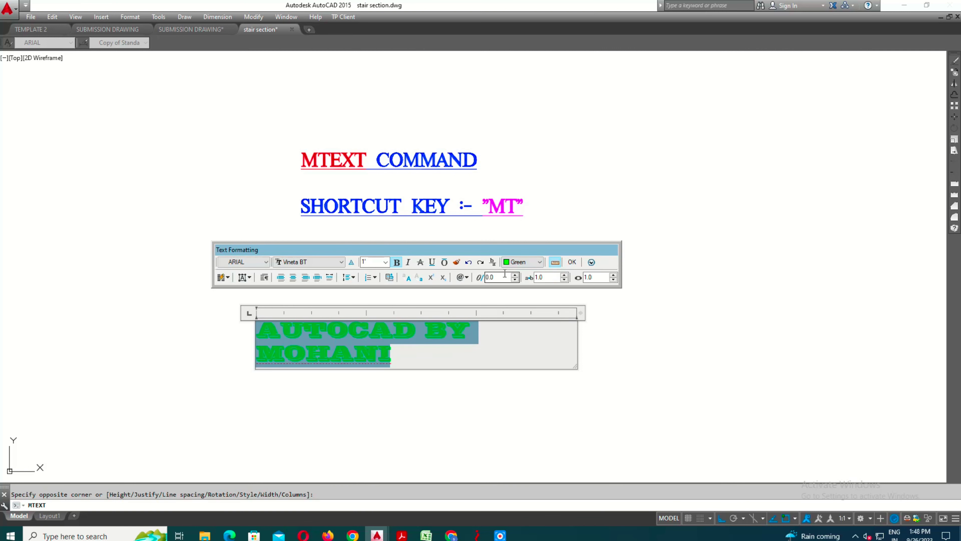
click(522, 262)
click(517, 318)
scroll(299, 301, up, 2)
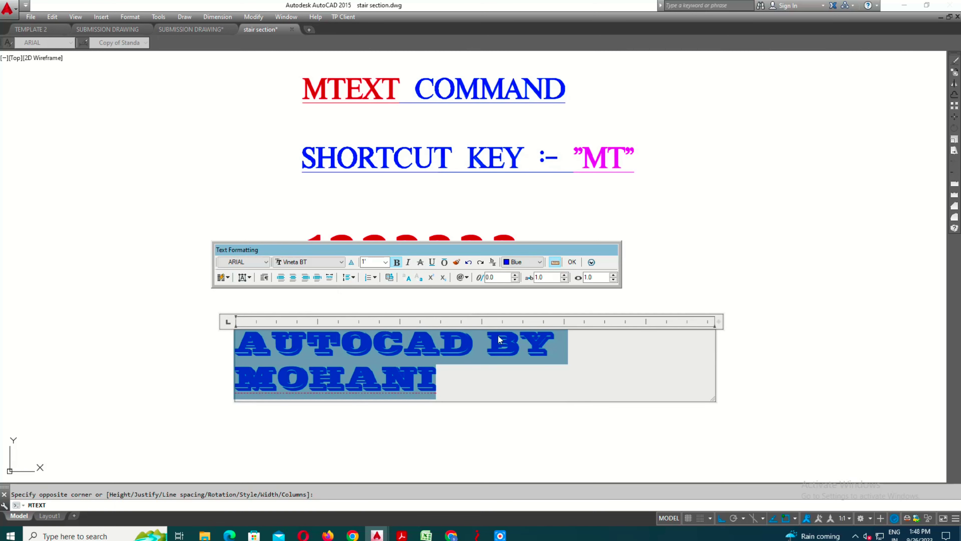
click(463, 278)
click(486, 238)
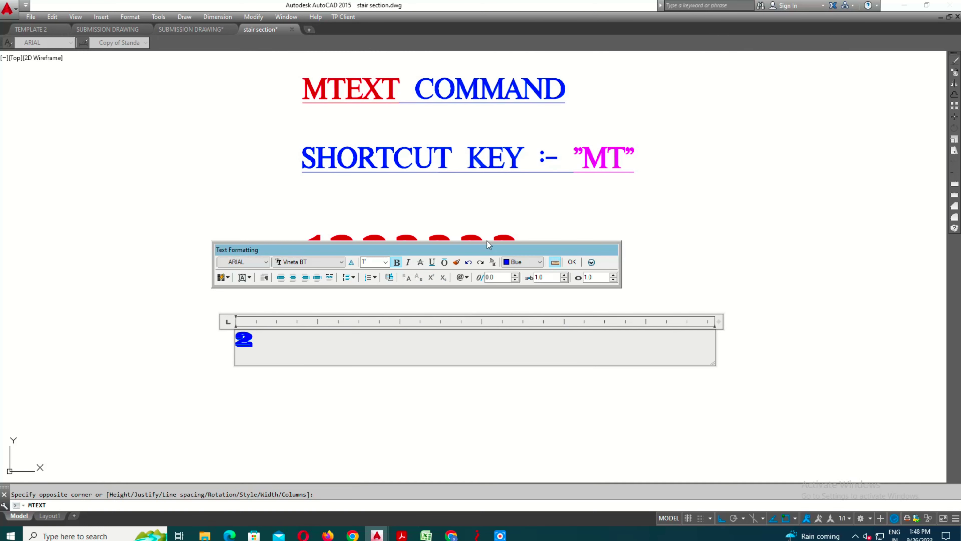
key(ctrl+z)
click(495, 428)
Step: Select the 1223333 and credit texts, then clear the selection
scroll(481, 369, down, 2)
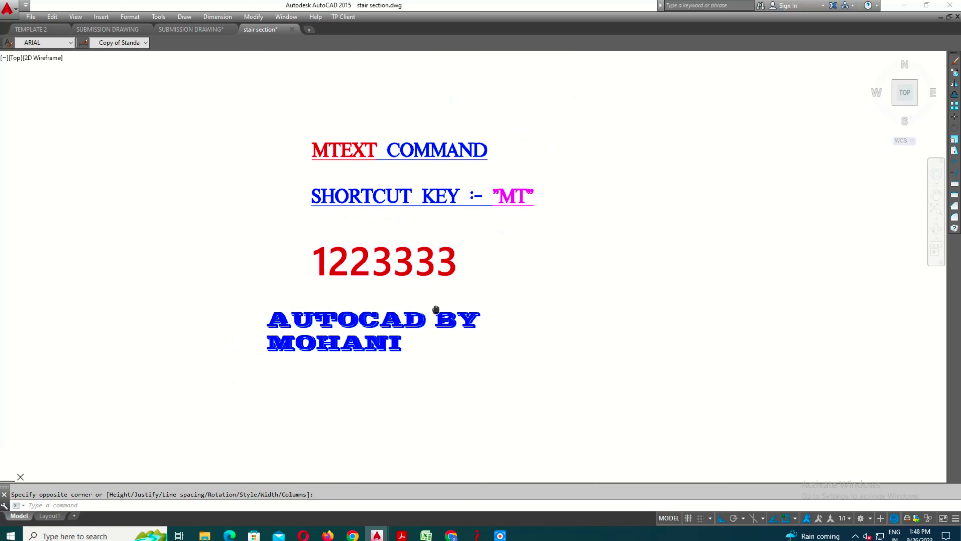
scroll(385, 226, up, 3)
click(385, 225)
scroll(385, 225, down, 2)
middle_drag(476, 379, 468, 321)
key(Escape)
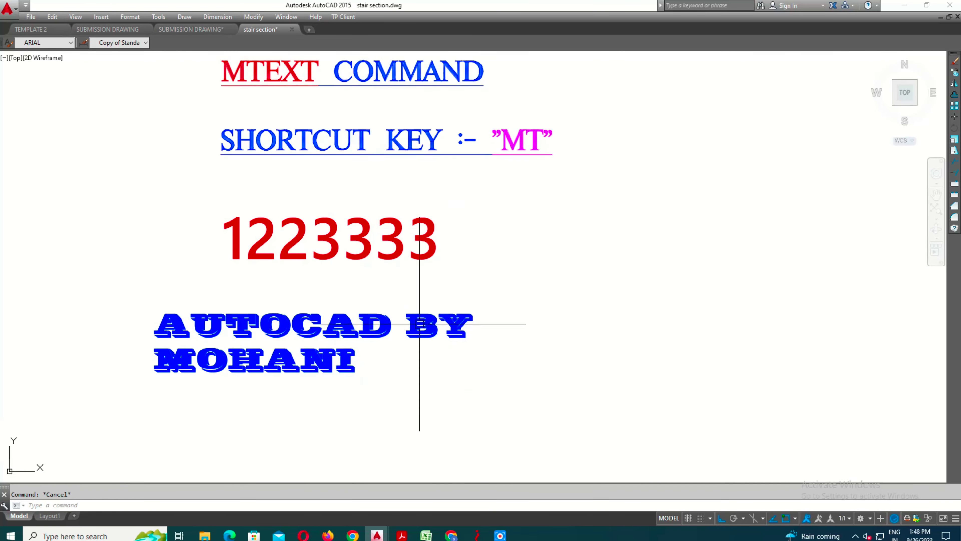
click(467, 322)
click(350, 215)
Step: Add a 5'-3" linear dimension above the square's top edge
click(567, 435)
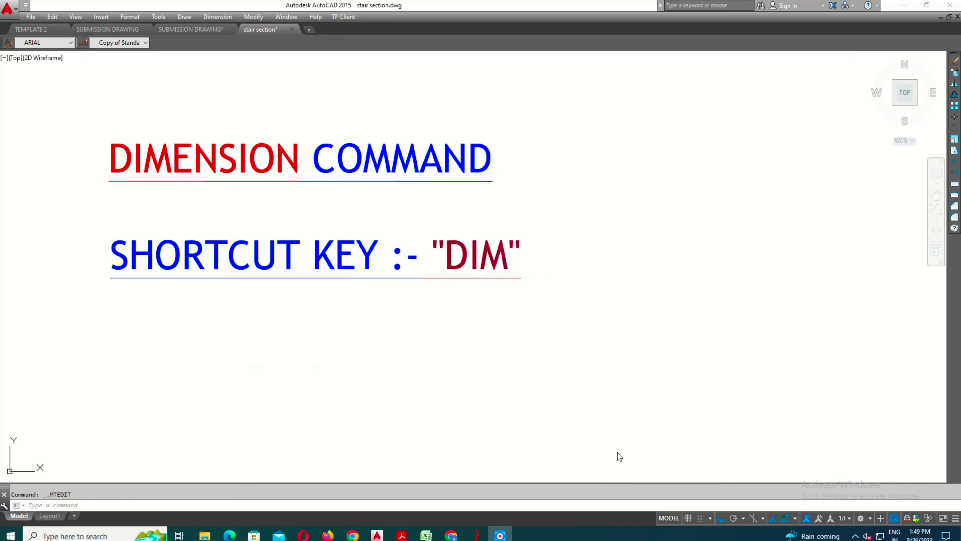
click(356, 252)
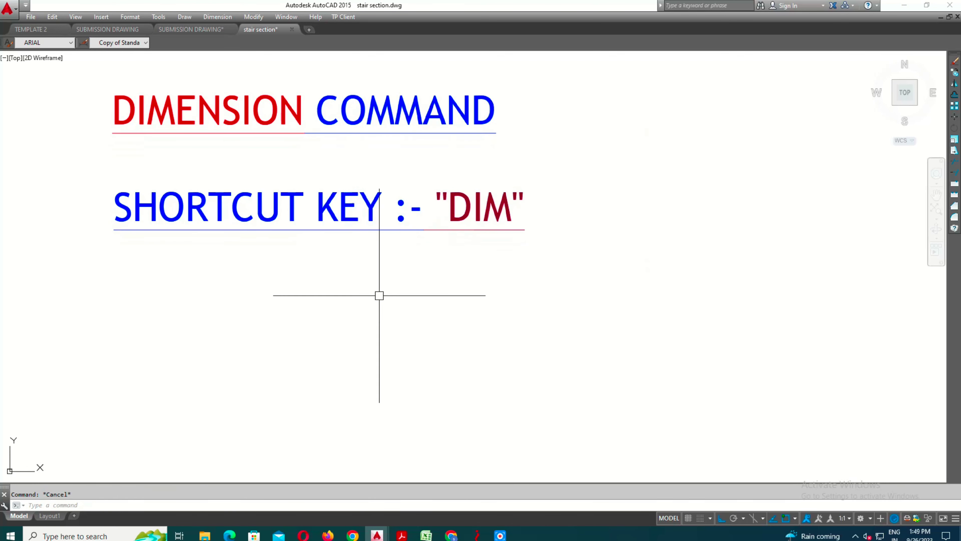
text(DI)
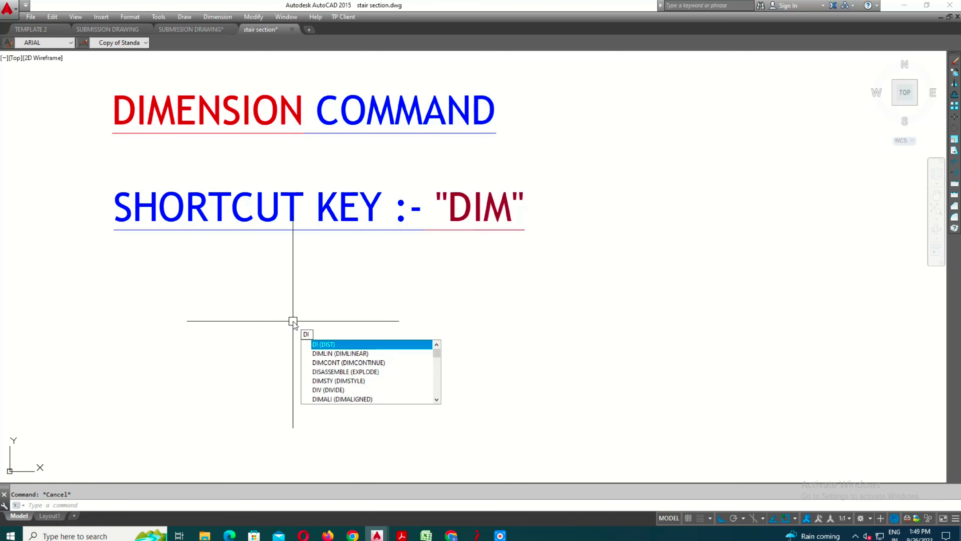
text(M)
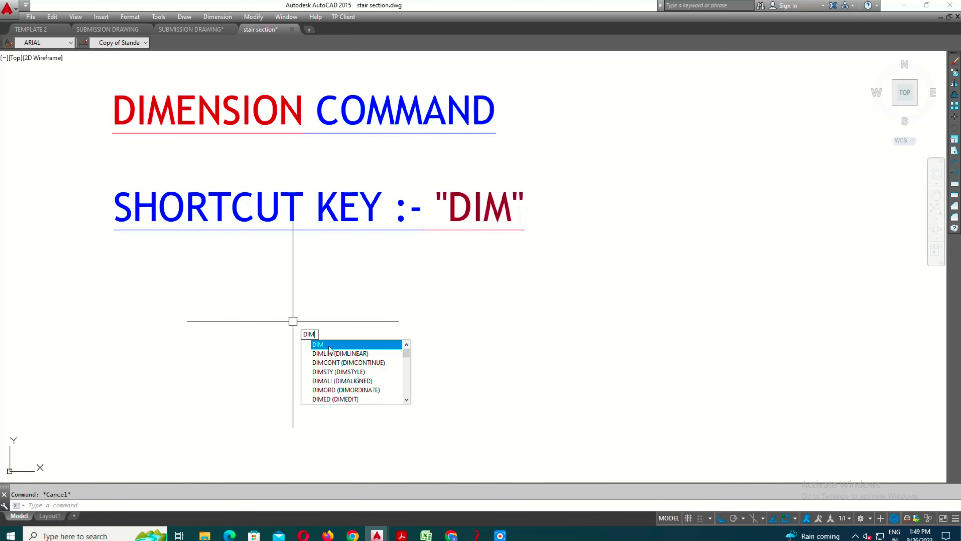
key(Escape)
click(218, 17)
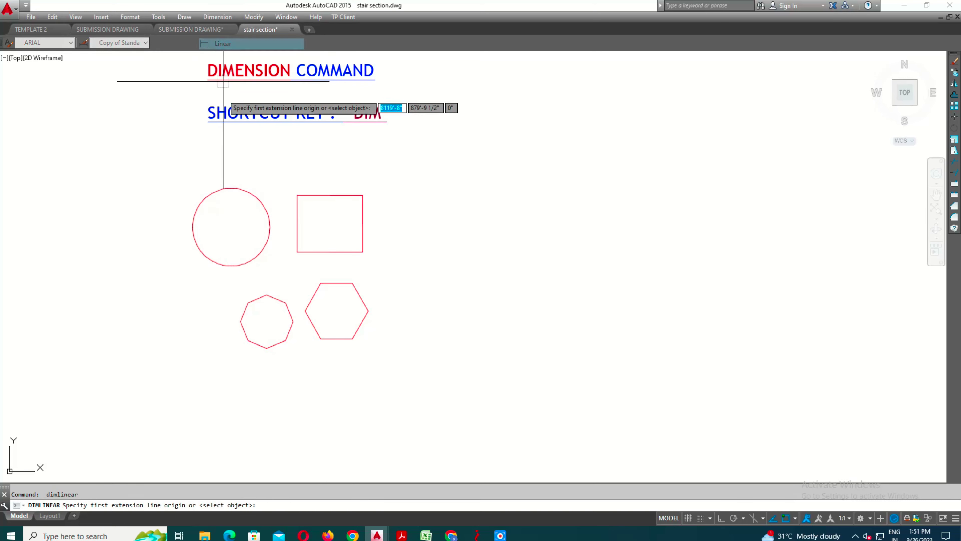
click(298, 195)
click(362, 196)
click(407, 180)
Step: Add a 2'-6 1/4" aligned dimension between the octagon and hexagon
click(218, 17)
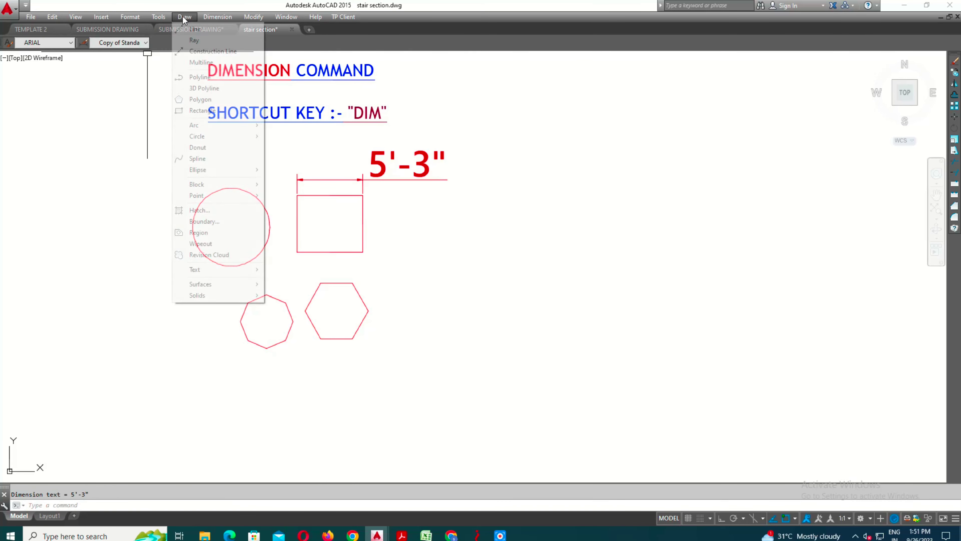
click(227, 53)
scroll(278, 355, up, 3)
click(373, 193)
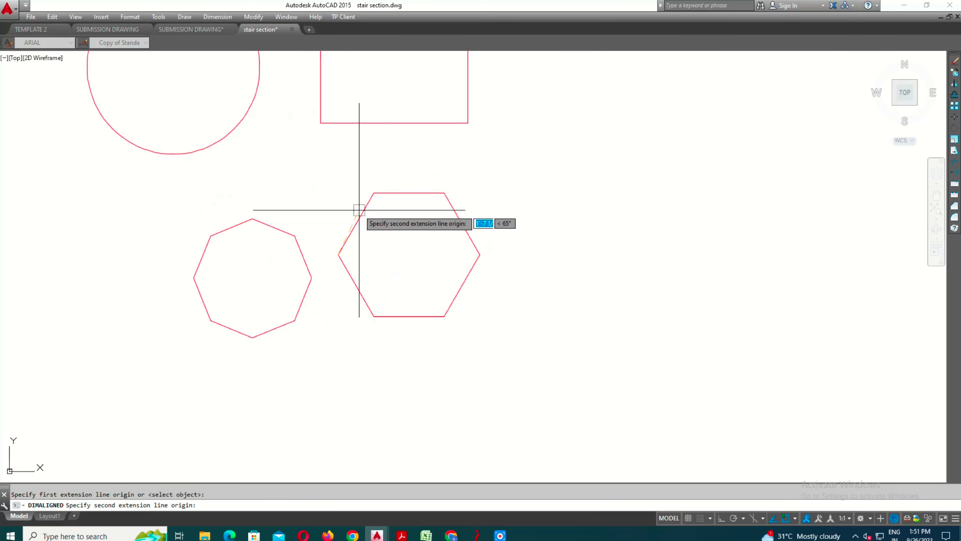
click(295, 236)
click(333, 178)
scroll(393, 272, down, 3)
middle_drag(393, 270, 393, 309)
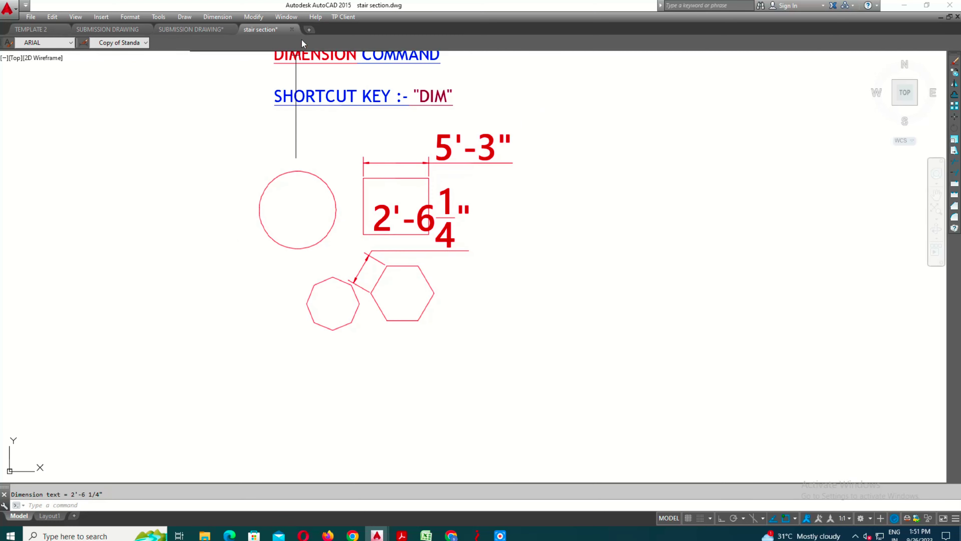
click(221, 19)
Step: Dimension the circle with an R3'-1" radius and a Ø6'-2" diameter
click(224, 81)
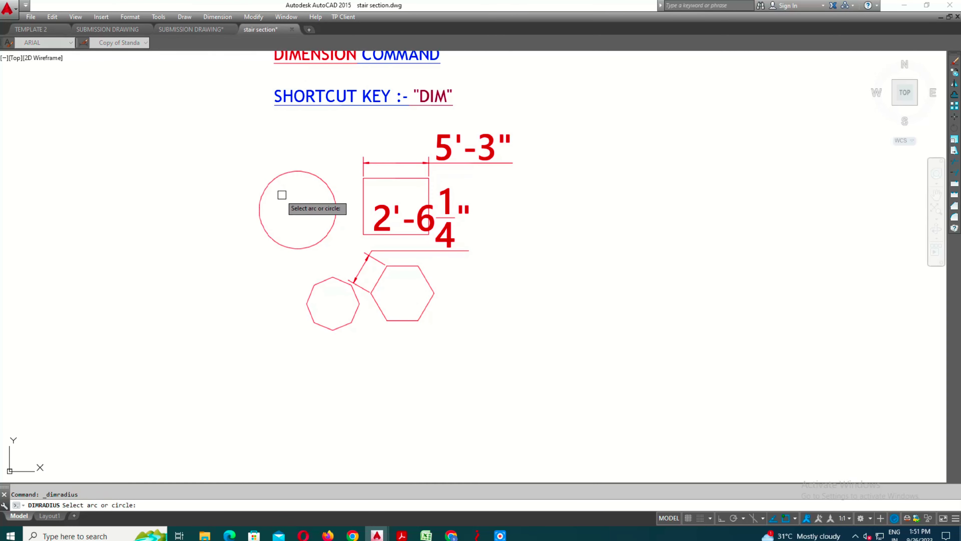
click(264, 191)
click(218, 16)
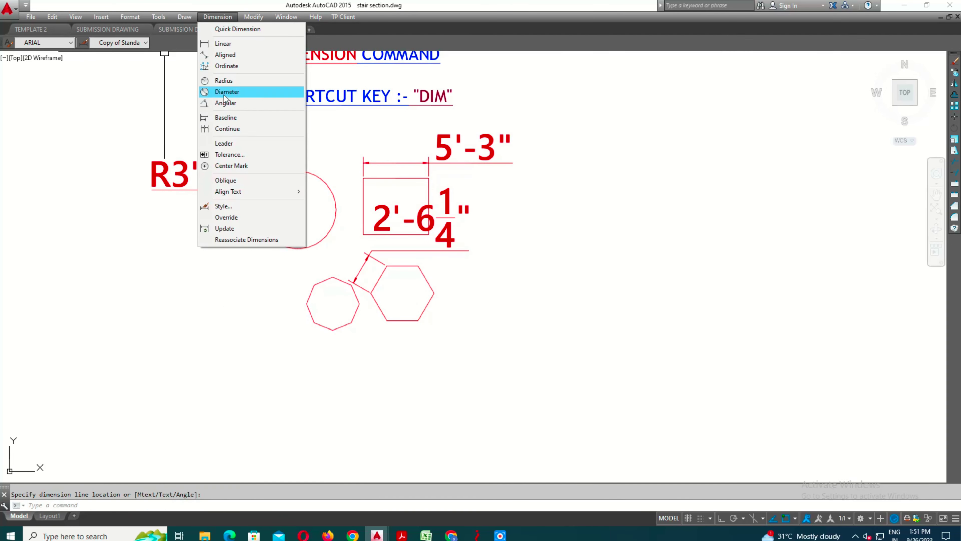
click(250, 92)
click(324, 182)
click(290, 135)
Step: Add a 90° angular dimension to the square's corner
click(218, 17)
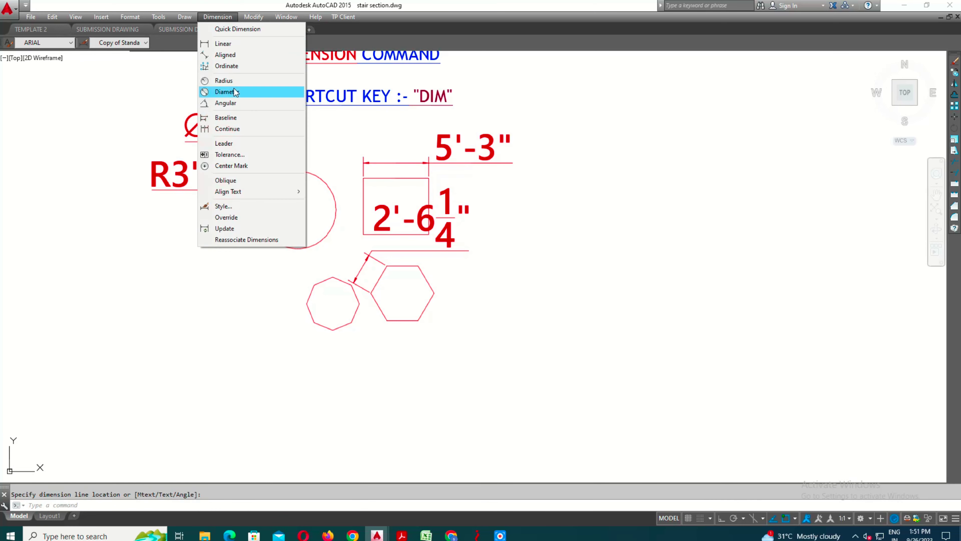
click(226, 103)
scroll(348, 227, up, 2)
click(374, 223)
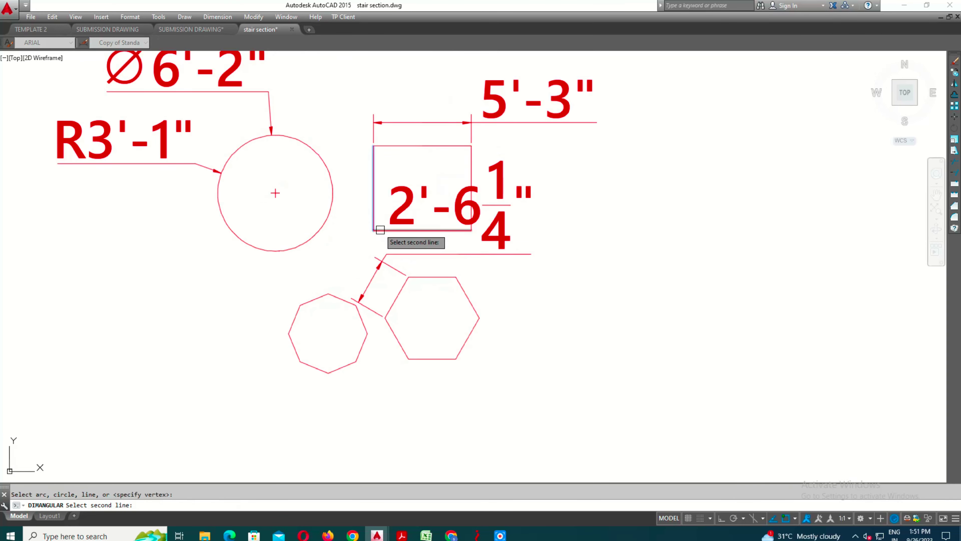
click(390, 221)
middle_drag(390, 221, 367, 178)
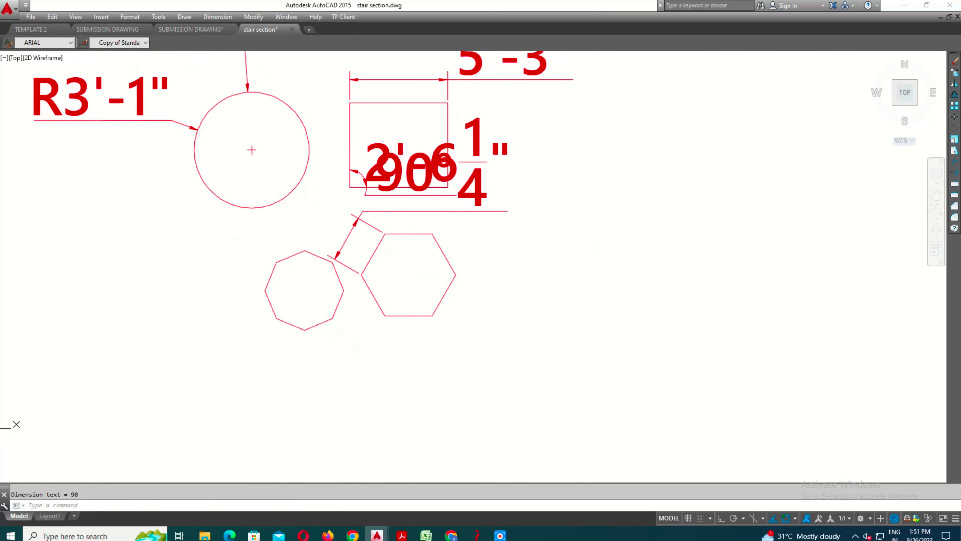
click(217, 17)
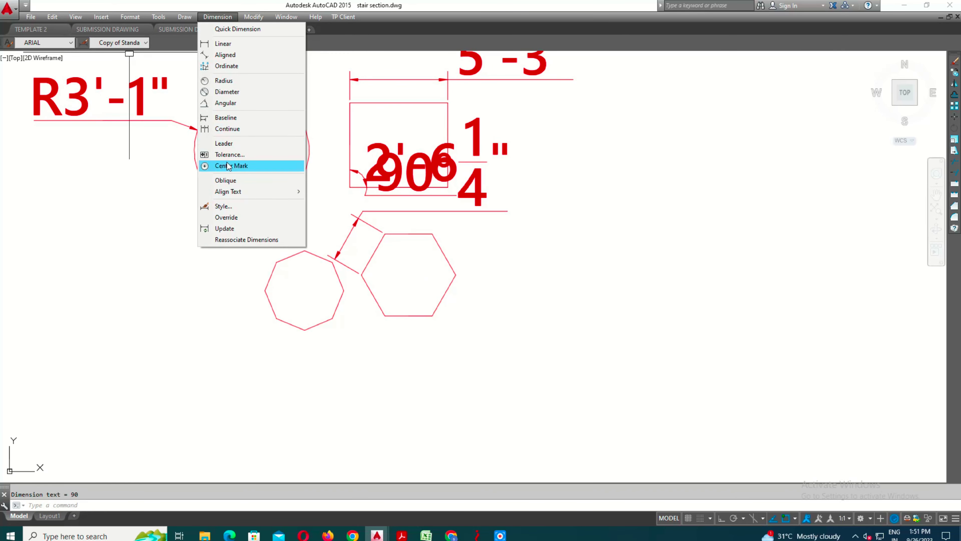
key(Escape)
scroll(490, 312, down, 2)
text(DLI)
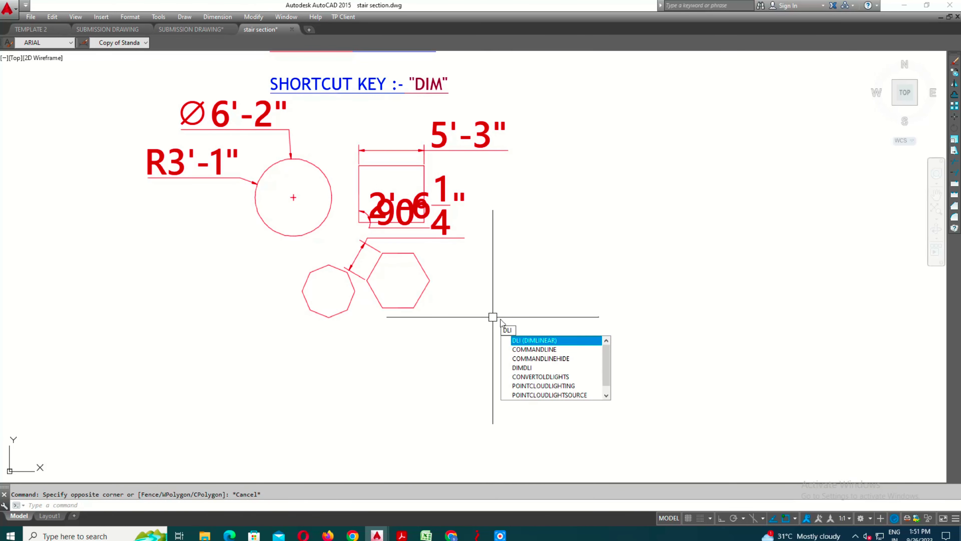
key(Escape)
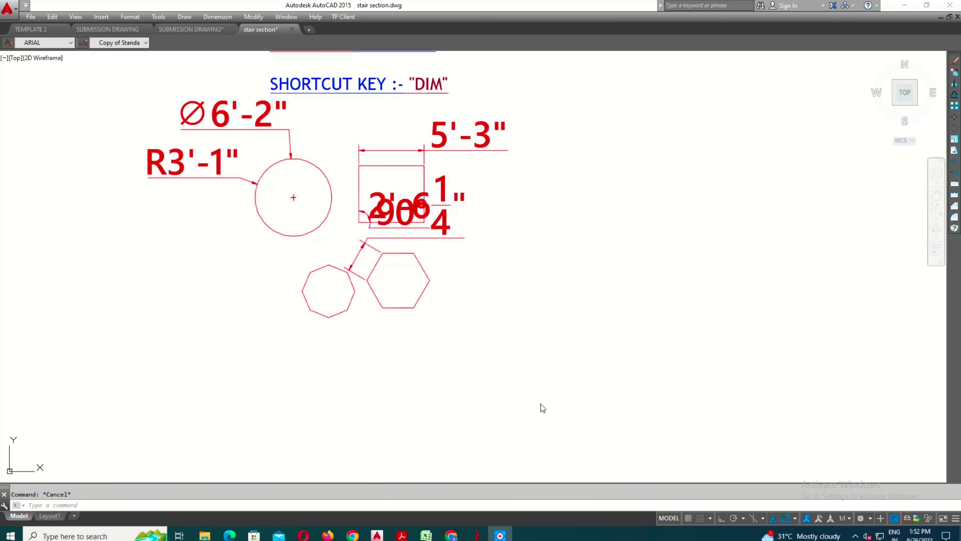
Step: Add a 2'-6 1/4" linear dimension beneath the hexagon's base
text(I)
key(Return)
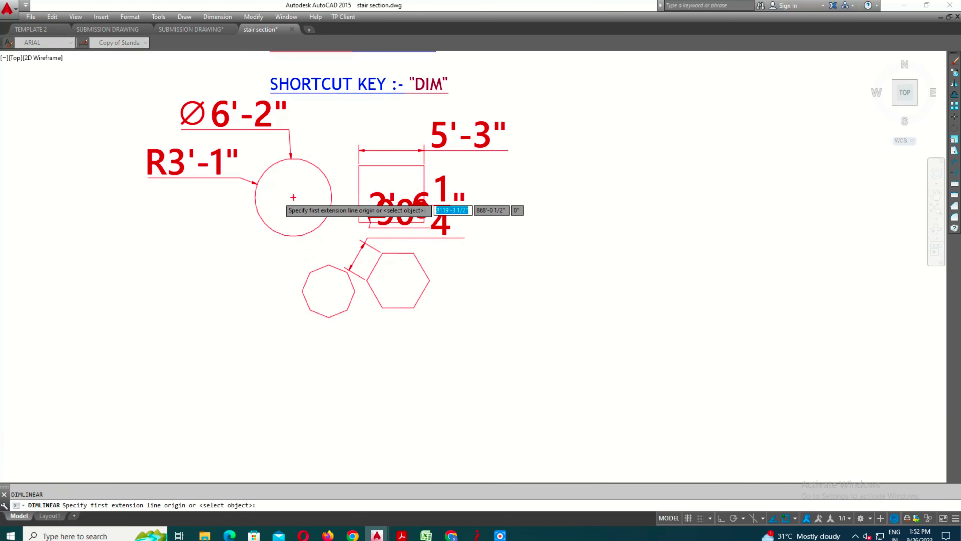
scroll(280, 196, up, 2)
click(433, 363)
click(479, 364)
click(478, 397)
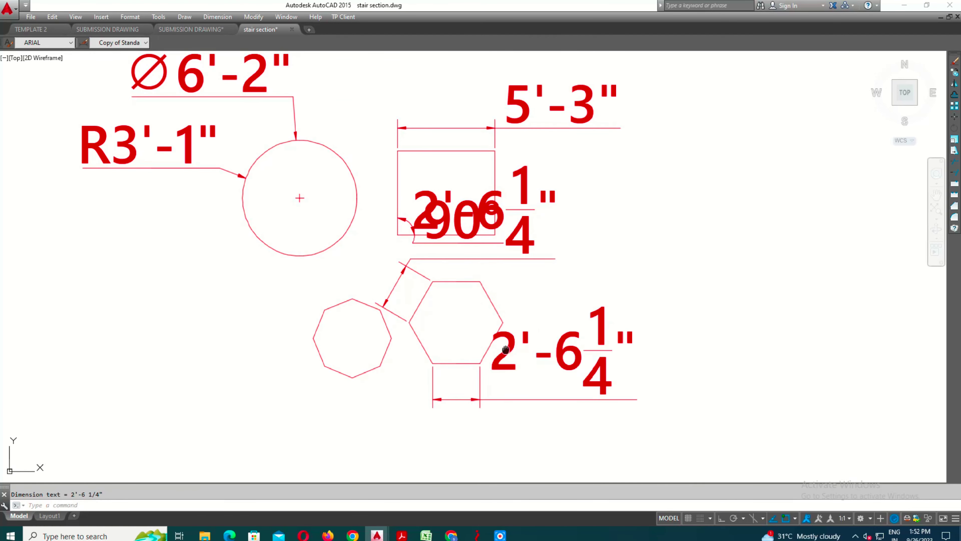
Step: Add a 1'-6" linear dimension beneath the octagon's base
middle_drag(350, 379, 343, 333)
key(Return)
click(376, 318)
click(407, 302)
click(354, 386)
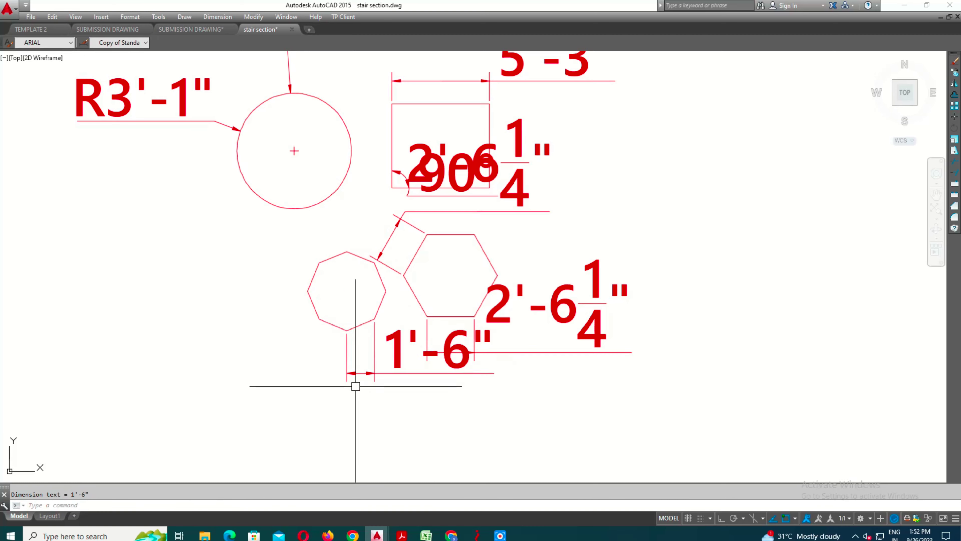
scroll(354, 387, down, 2)
click(354, 146)
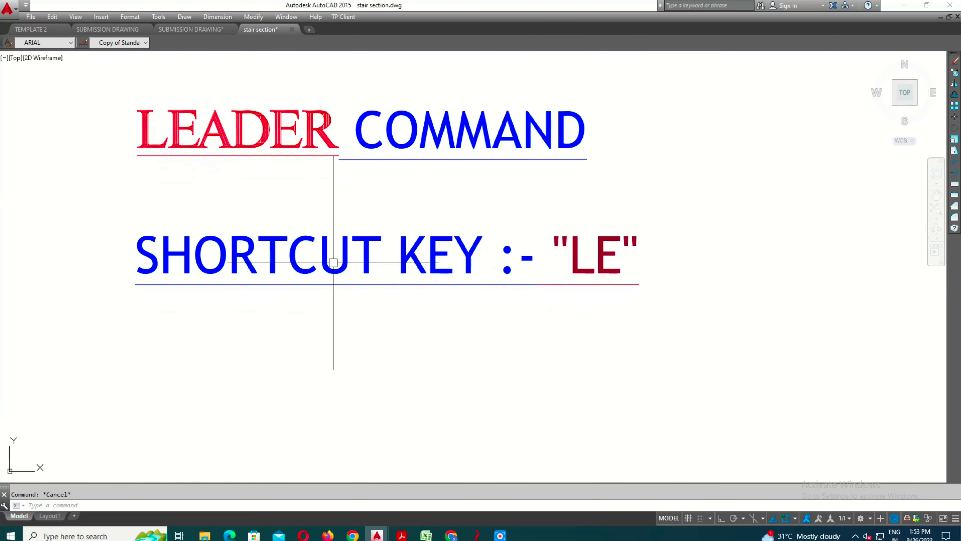
Step: Draw a straight leader under the LEADER COMMAND title without text
text(LE)
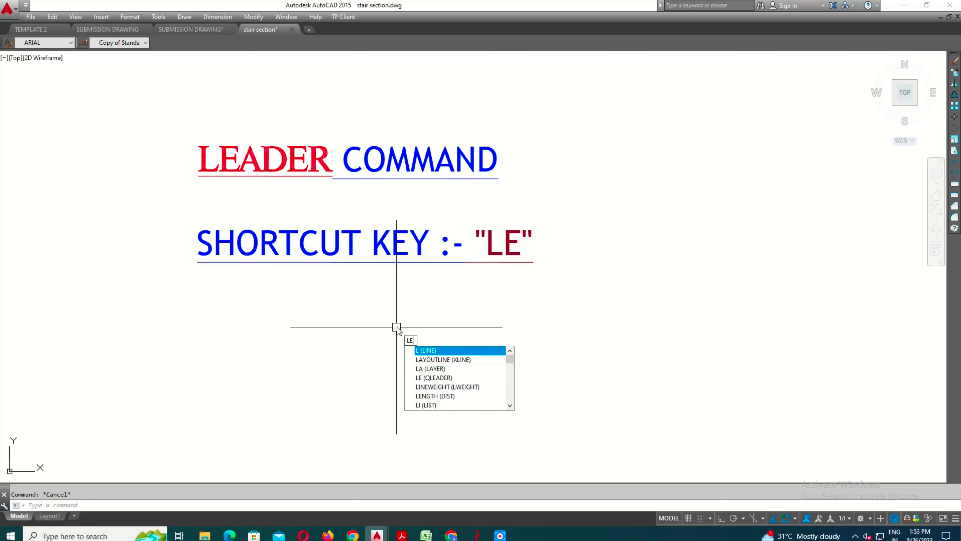
key(Return)
click(269, 344)
click(388, 371)
key(Escape)
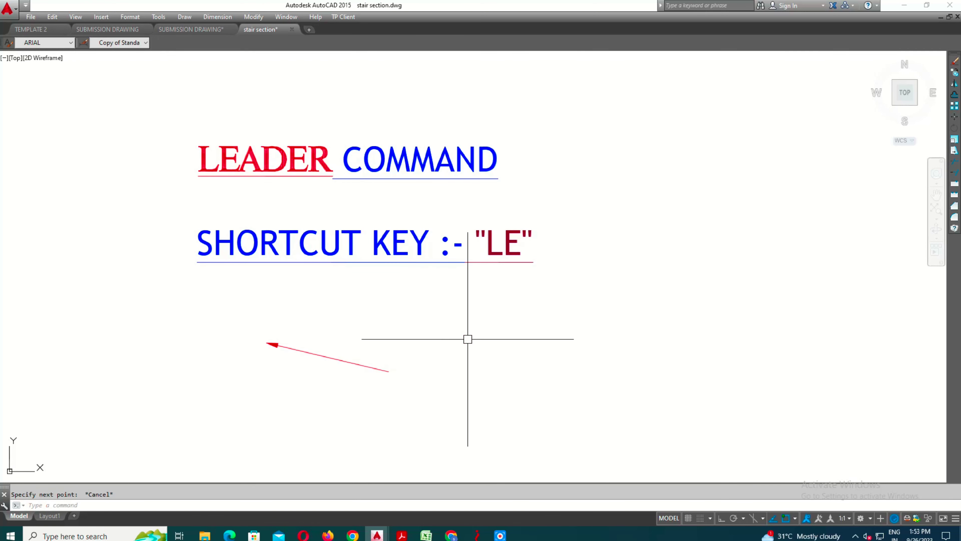
Step: Draw a second leader with one bend and no text
text(le)
key(Return)
click(467, 318)
click(433, 389)
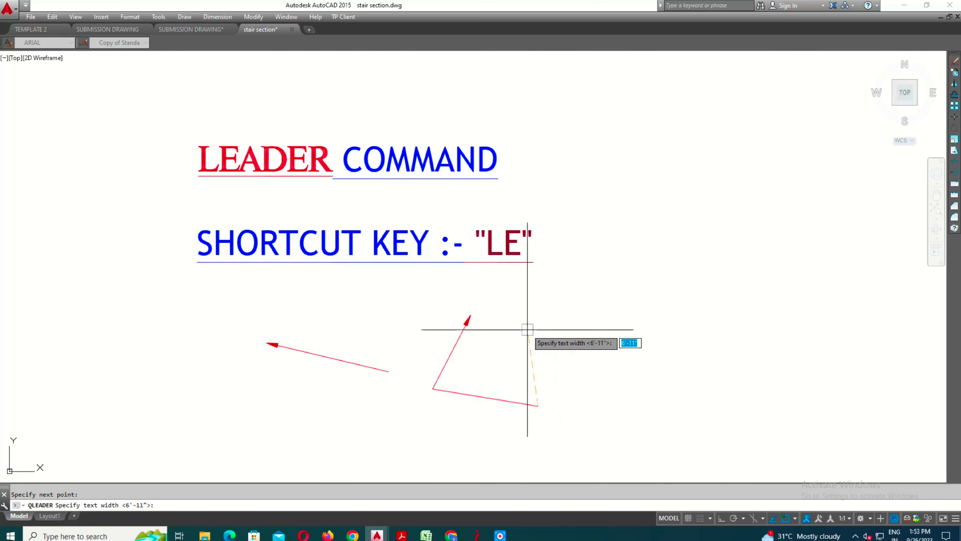
click(539, 406)
middle_drag(497, 374, 483, 286)
key(Escape)
Step: Draw a third bent leader without text
text(LE)
key(Return)
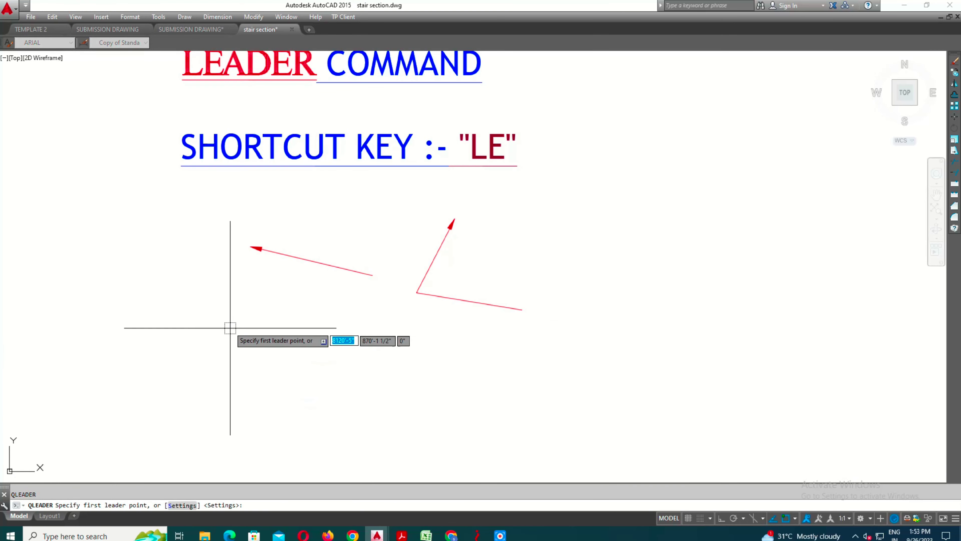
click(230, 328)
click(333, 345)
click(310, 402)
key(Escape)
text(le)
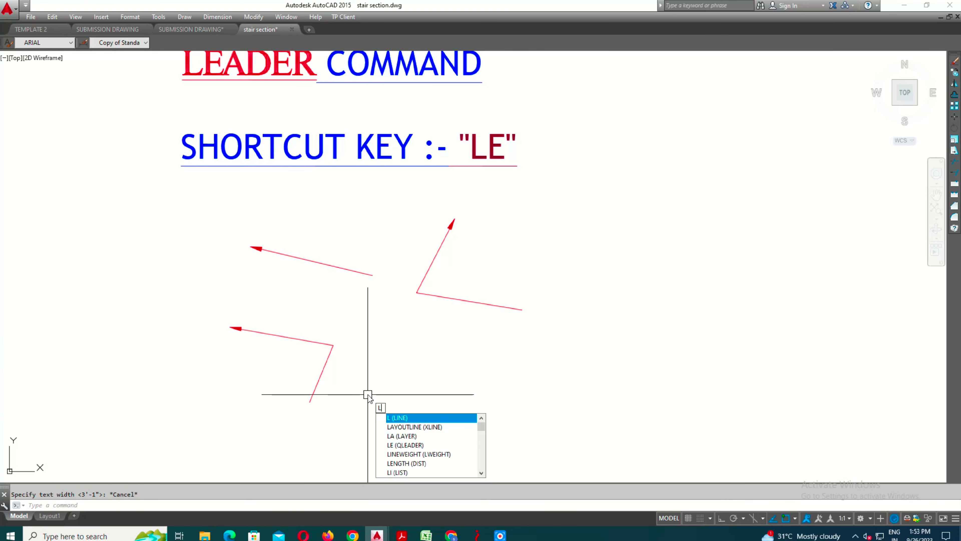
key(Return)
Step: Finish the first curved spline leader without annotation text
click(182, 505)
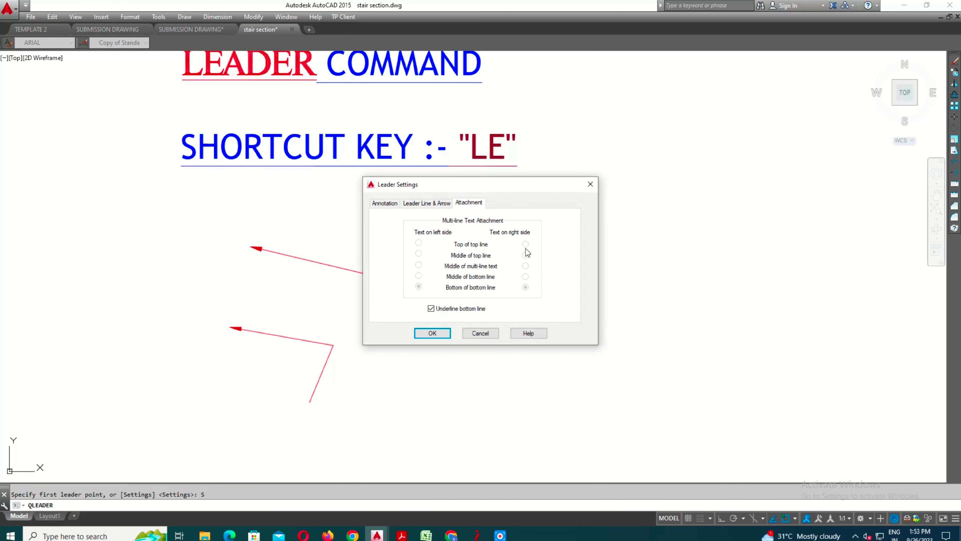
click(412, 204)
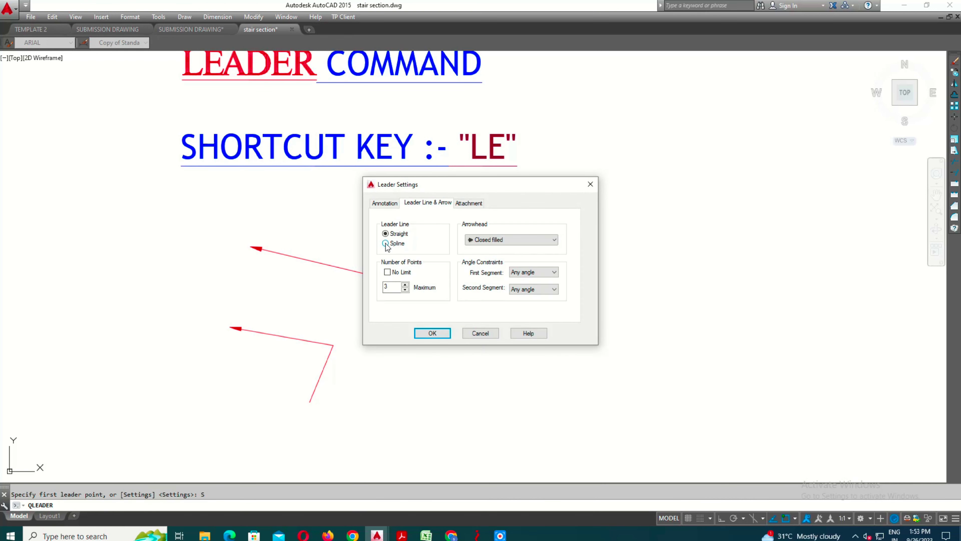
click(393, 203)
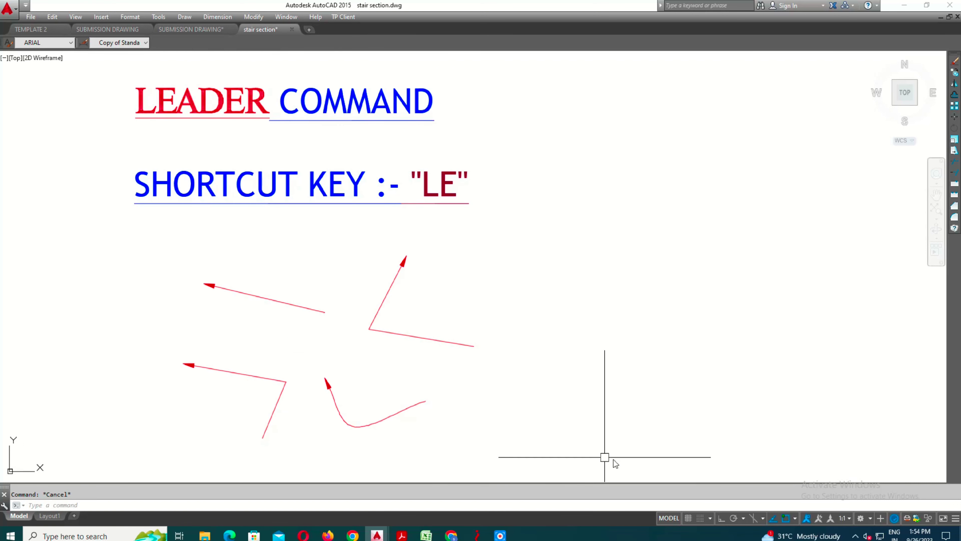
text(le)
key(Return)
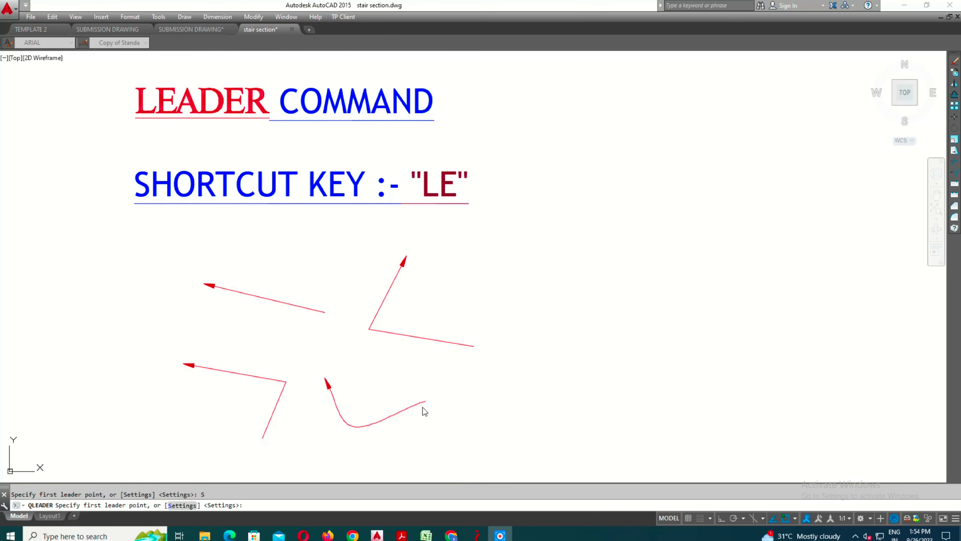
key(Escape)
text(LE)
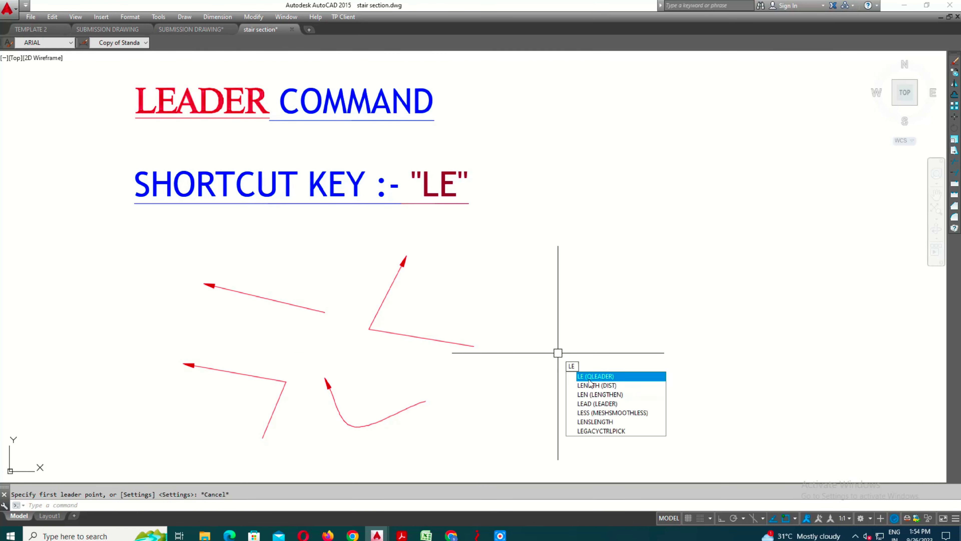
Step: Draw a second three-point spline leader with a Closed blank arrowhead and no text
click(590, 378)
key(Return)
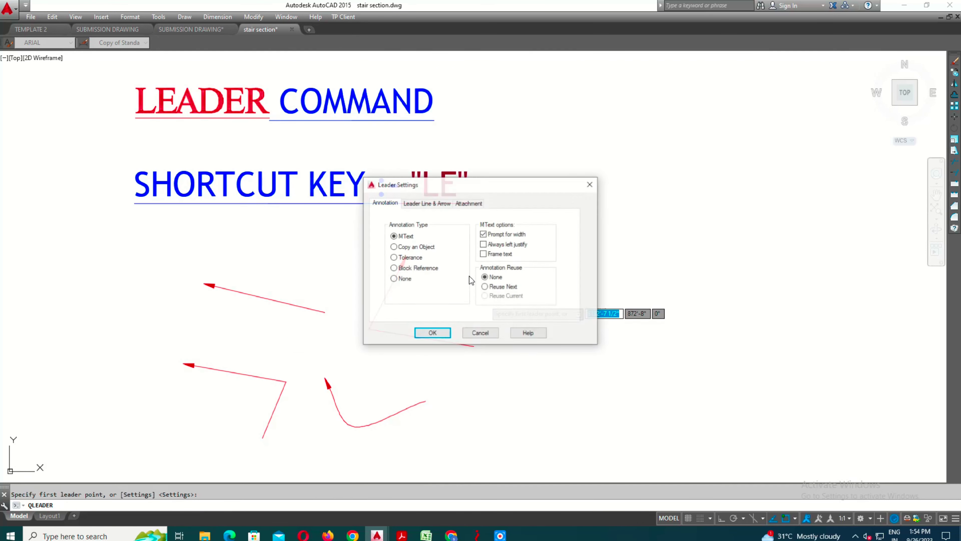
click(416, 203)
click(510, 239)
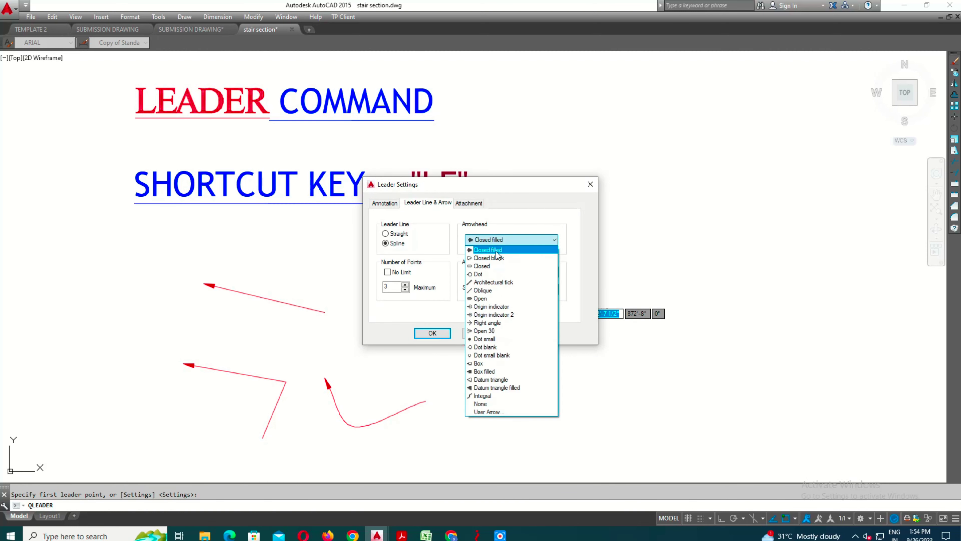
click(488, 250)
click(433, 333)
click(497, 236)
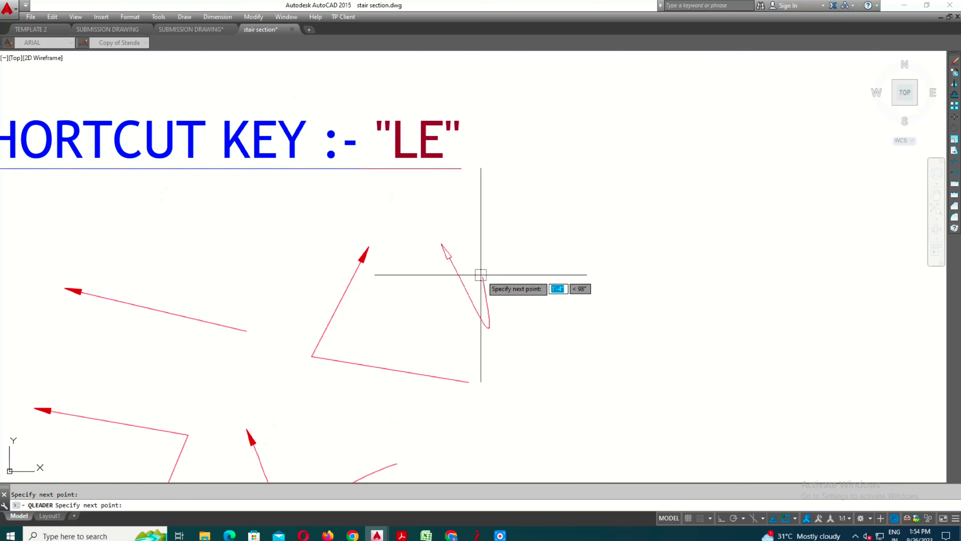
click(545, 320)
click(556, 260)
key(Escape)
Step: Move on to the POINT COMMAND sheet and select its title
scroll(386, 348, down, 3)
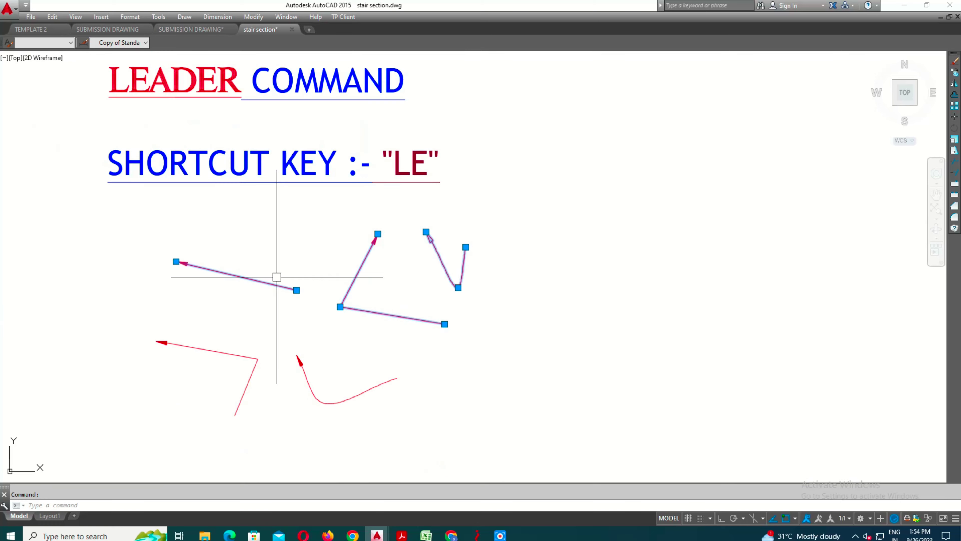
middle_drag(219, 380, 232, 420)
key(Escape)
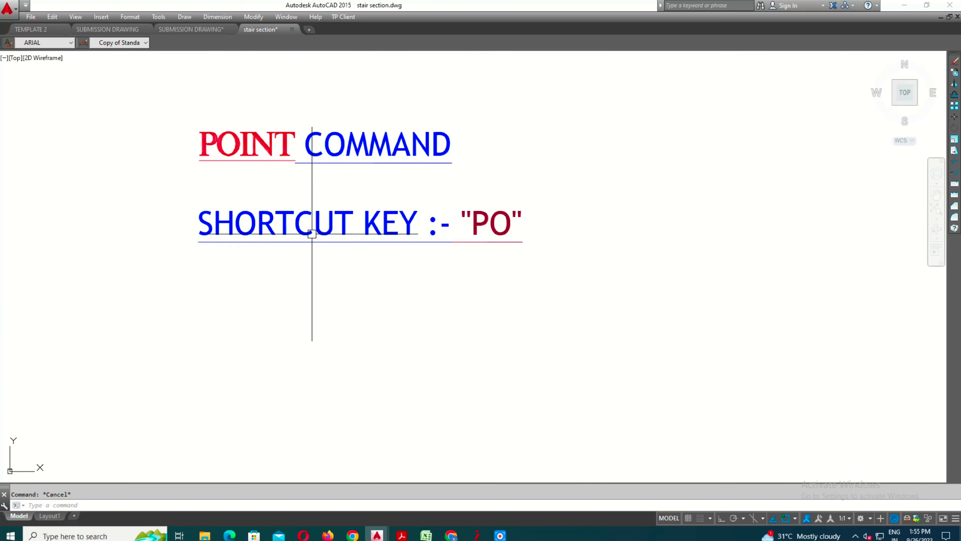
click(308, 140)
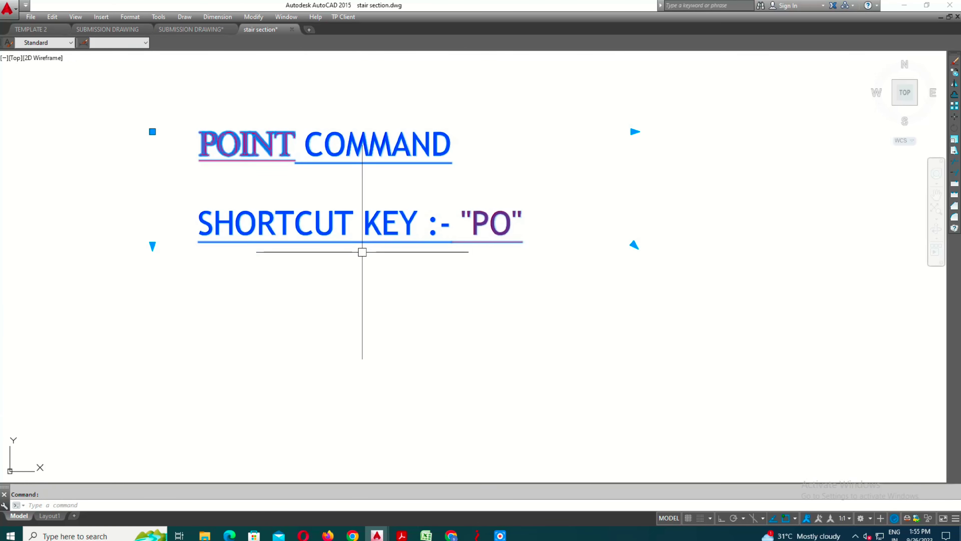
Step: Place six red point markers scattered below the POINT COMMAND title
key(Escape)
text(o)
key(Return)
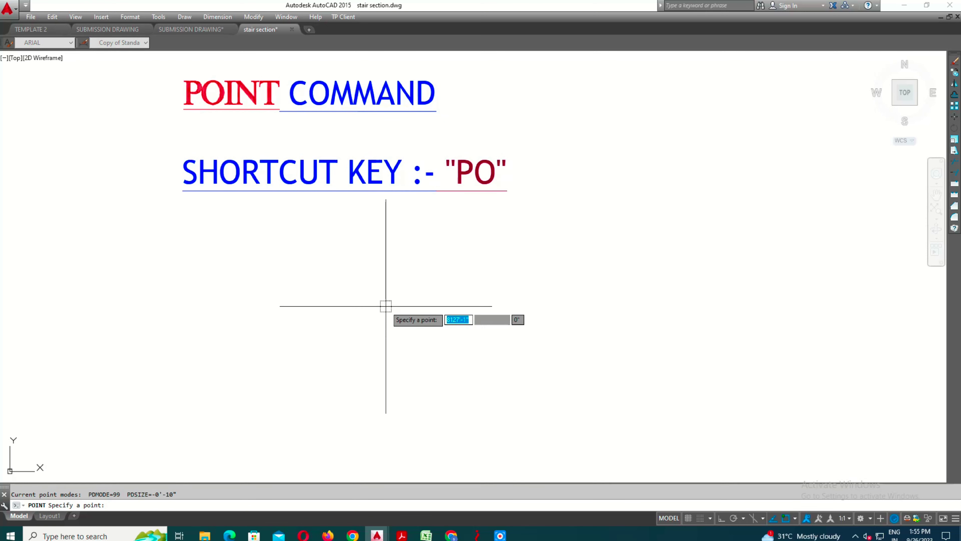
click(272, 318)
click(368, 316)
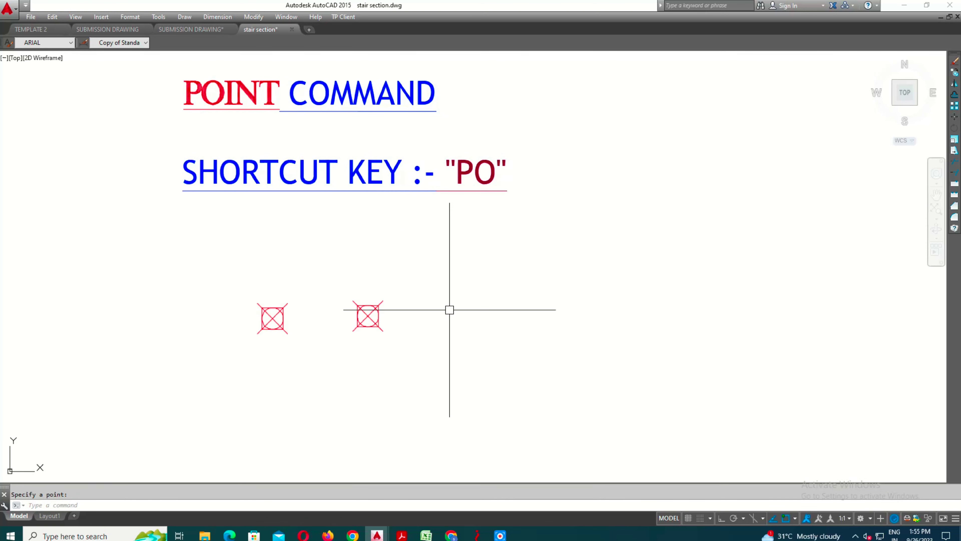
click(447, 310)
scroll(423, 257, down, 5)
click(395, 258)
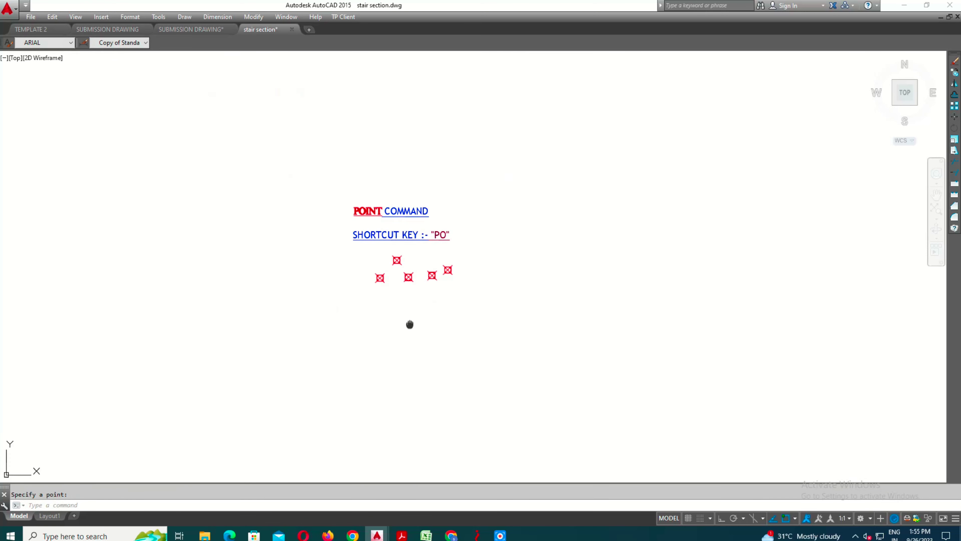
scroll(369, 261, up, 4)
click(332, 267)
click(374, 245)
Step: Restart the point command and place two large point markers lower down
key(Escape)
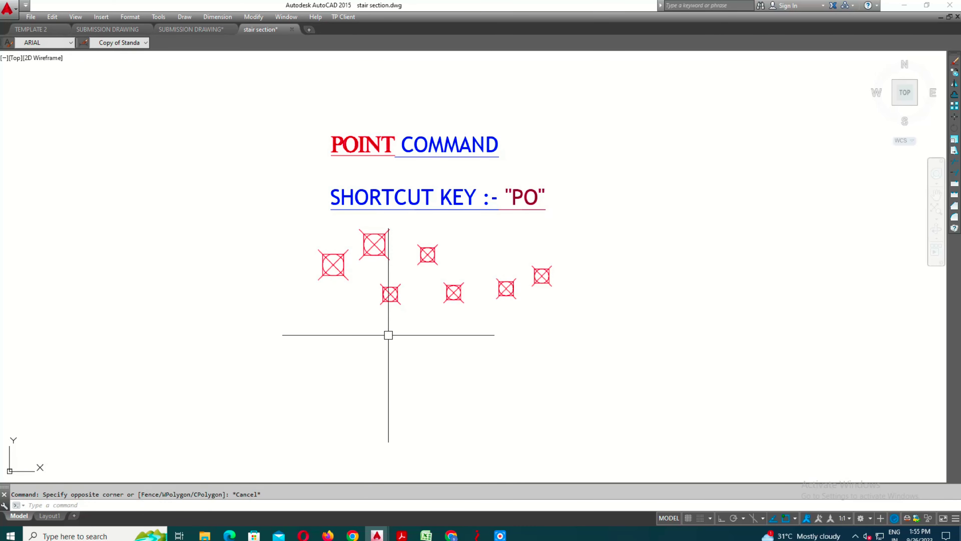
scroll(388, 335, down, 5)
key(Return)
click(370, 347)
click(412, 354)
scroll(407, 338, up, 3)
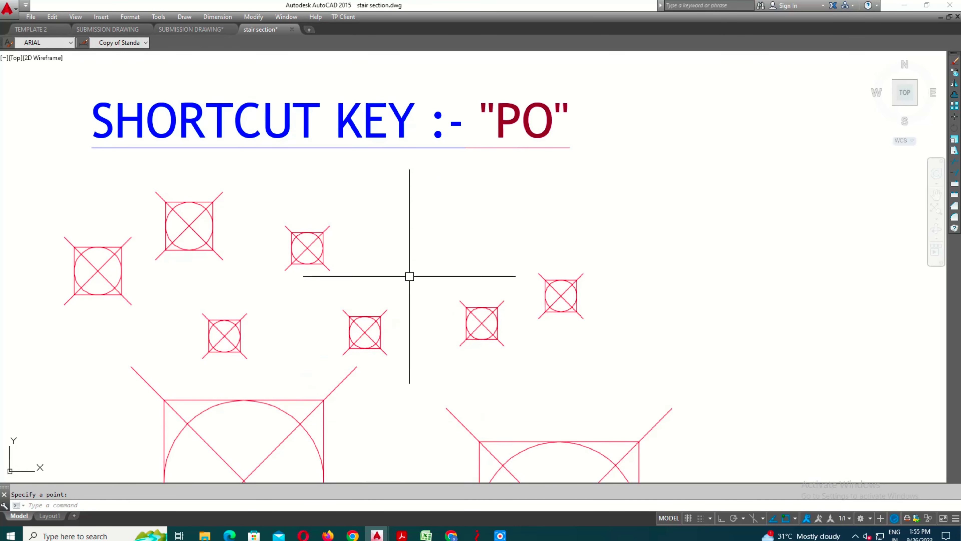
key(Return)
scroll(395, 251, up, 2)
key(Escape)
Step: Select a large and a small point marker to compare them, then clear the selection
scroll(439, 393, down, 2)
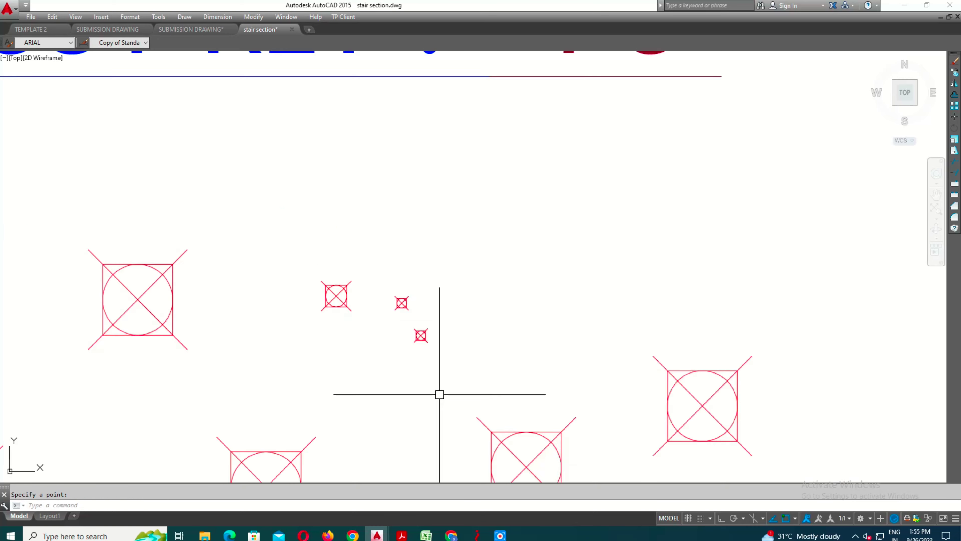
scroll(418, 279, down, 2)
scroll(421, 354, down, 1)
click(448, 347)
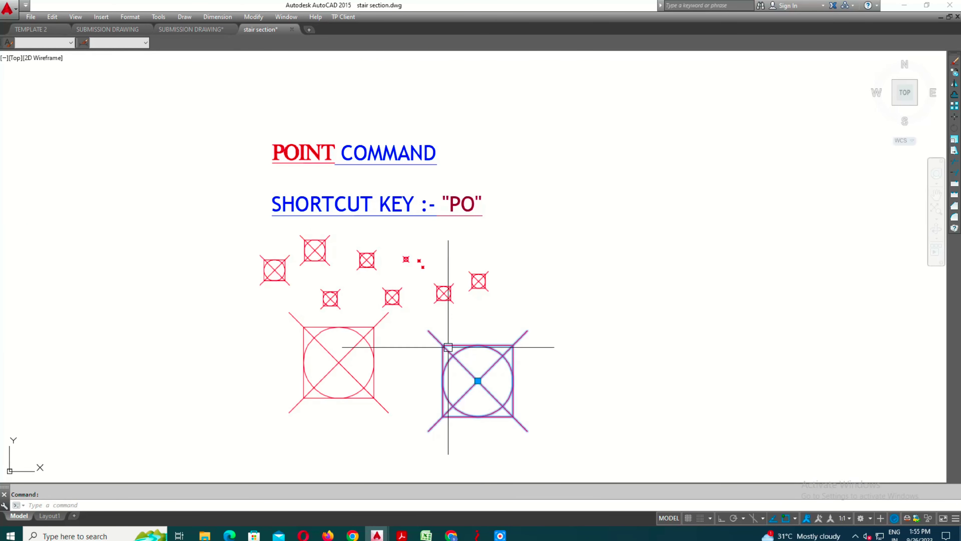
click(421, 264)
key(Escape)
text(PO)
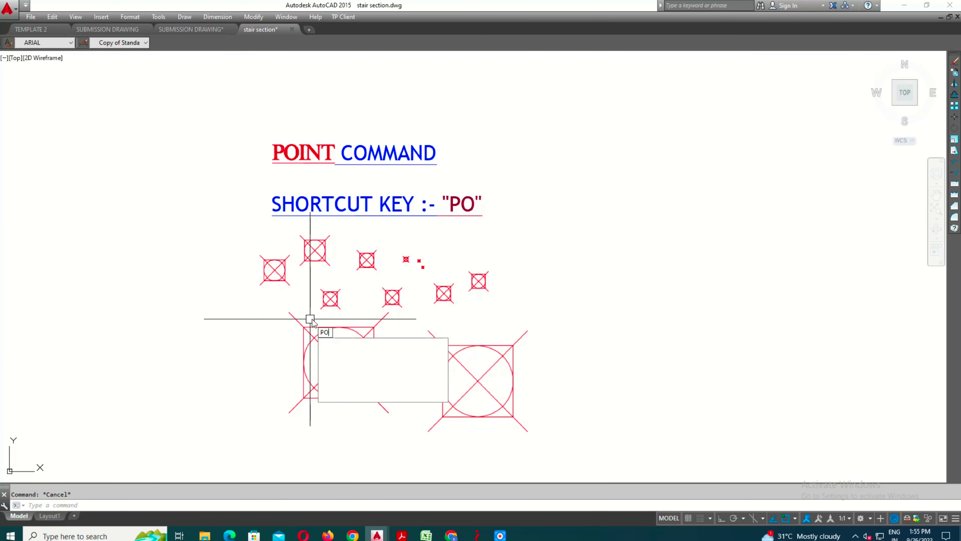
key(Return)
scroll(367, 256, up, 5)
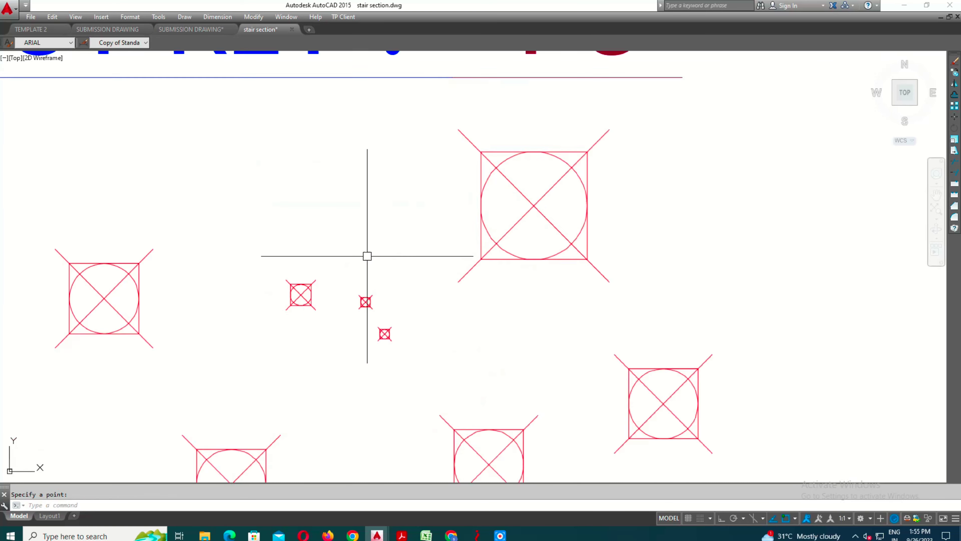
scroll(367, 256, up, 3)
key(Escape)
Step: Add one more small point marker and cancel the stray selection window
click(498, 326)
key(Return)
scroll(553, 296, down, 1)
key(Escape)
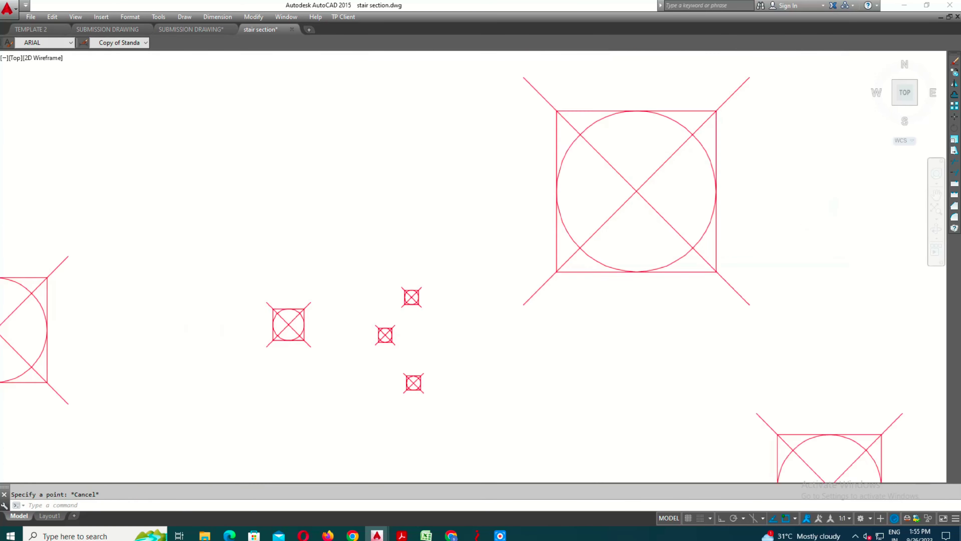
scroll(457, 270, down, 3)
scroll(504, 376, down, 1)
click(504, 376)
key(Escape)
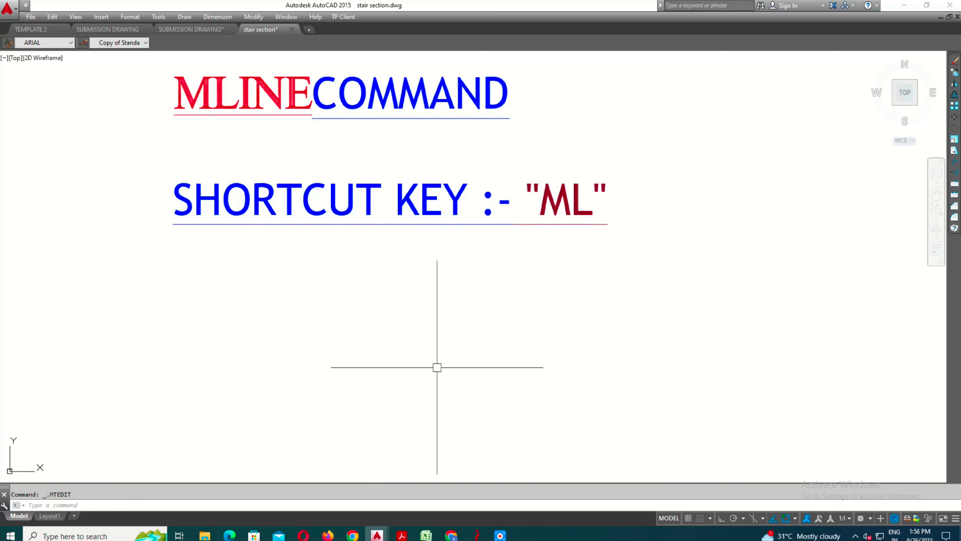
text(ML)
Step: Draw a stair-step multiline through nine corner points beneath the MLINE COMMAND title
key(Return)
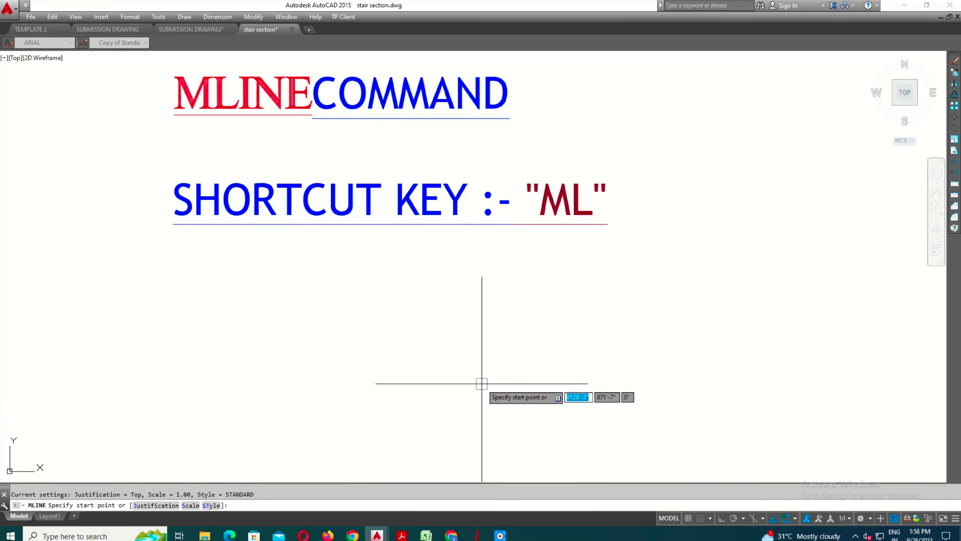
click(164, 351)
click(367, 286)
click(475, 284)
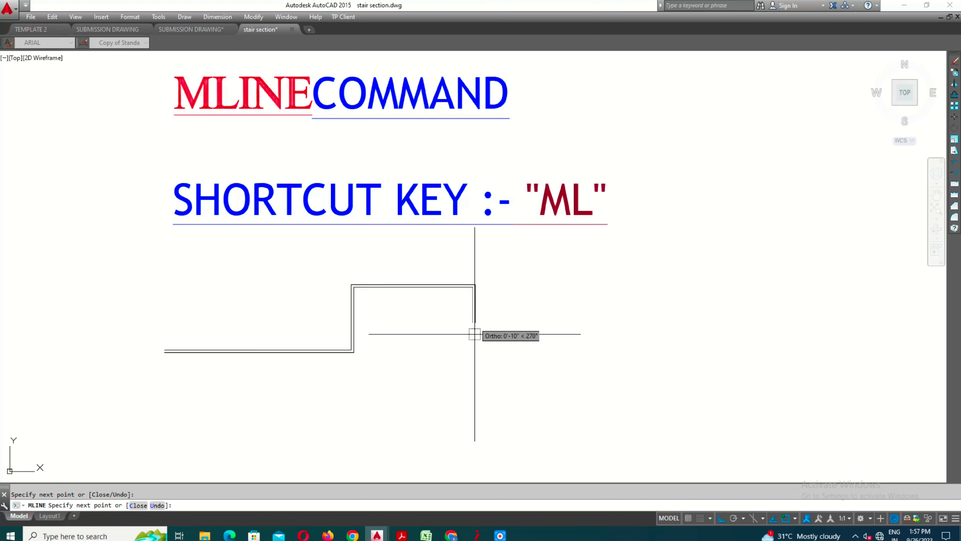
click(433, 363)
click(432, 417)
middle_drag(467, 407, 479, 270)
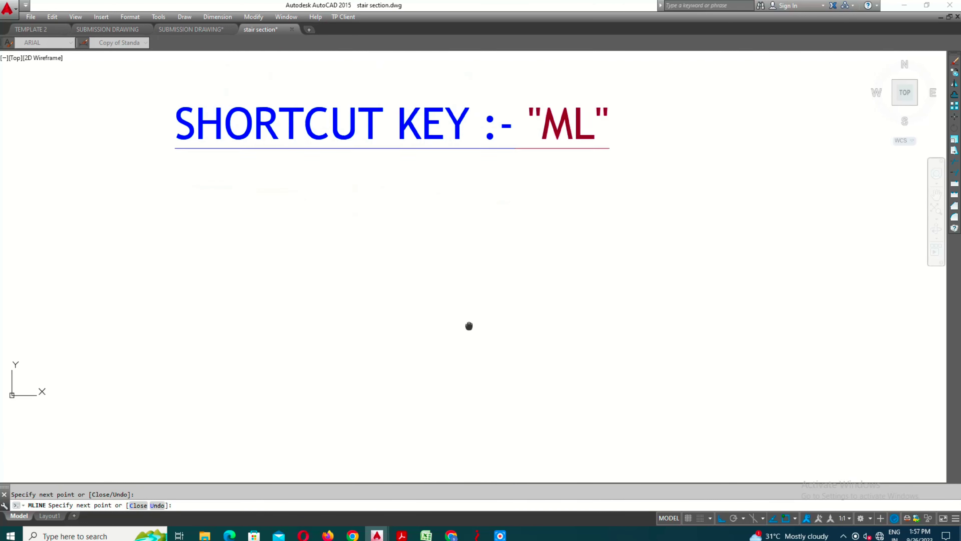
click(499, 280)
click(500, 339)
click(234, 341)
click(155, 252)
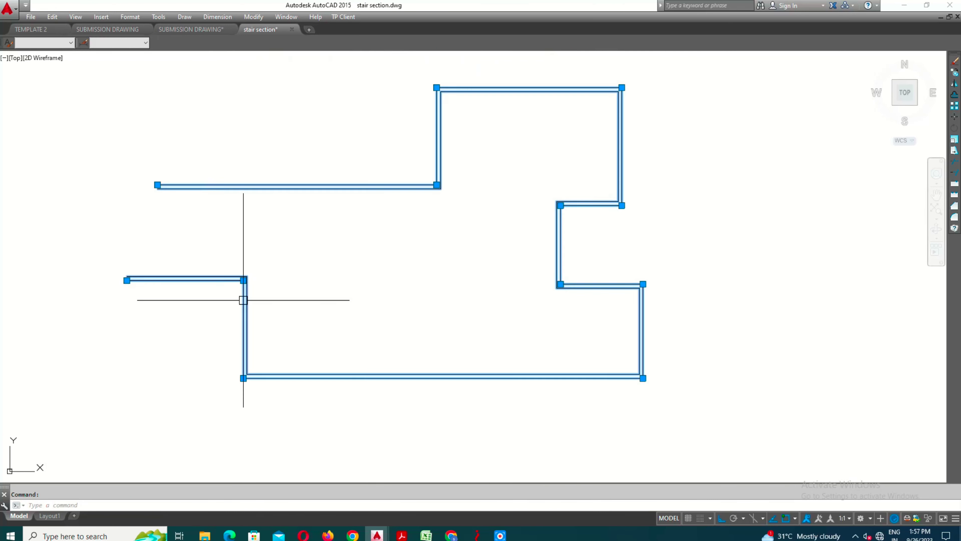
key(Escape)
Step: Draw a second multiline forming a narrow rectangular box to the right
scroll(558, 225, down, 3)
middle_drag(477, 209, 387, 355)
scroll(387, 356, down, 2)
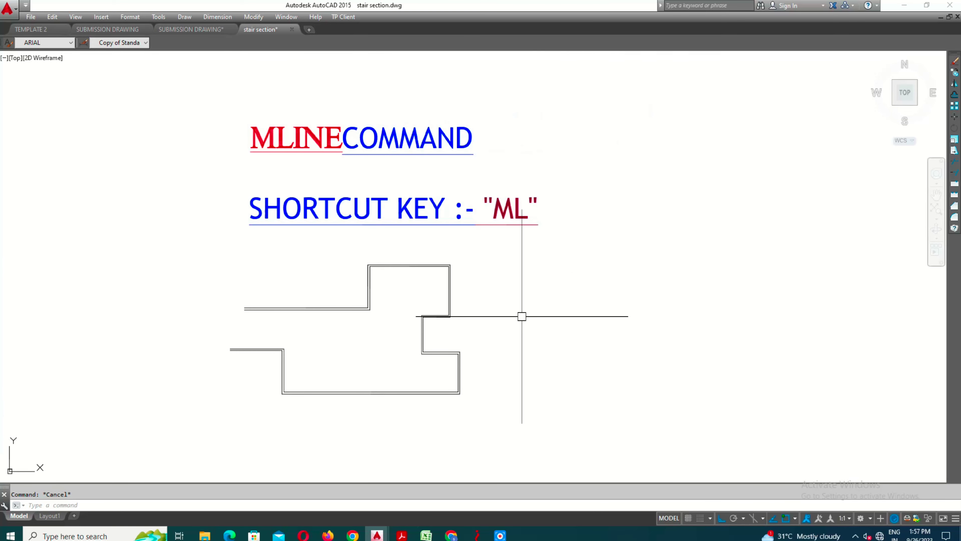
key(Escape)
key(Return)
click(515, 334)
click(517, 253)
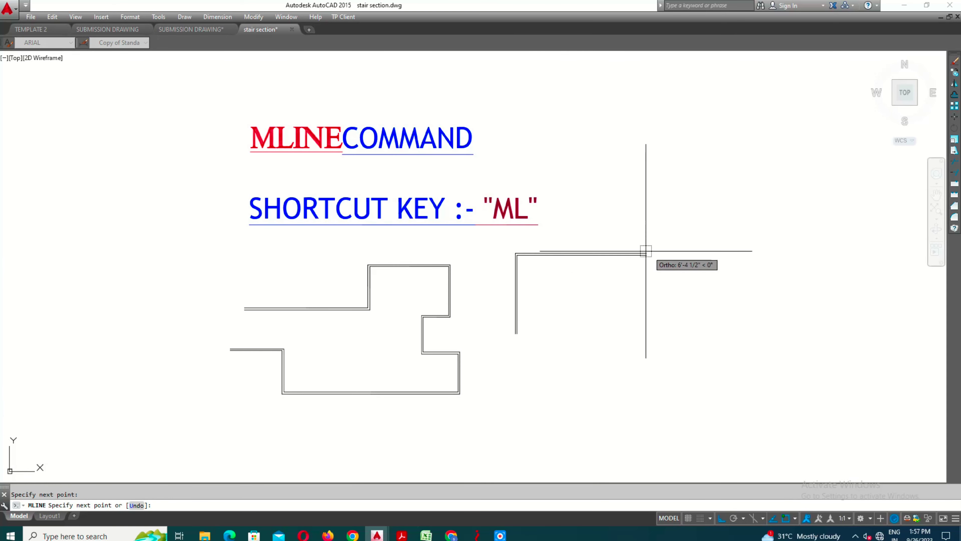
click(585, 398)
click(488, 397)
click(492, 261)
scroll(499, 277, up, 4)
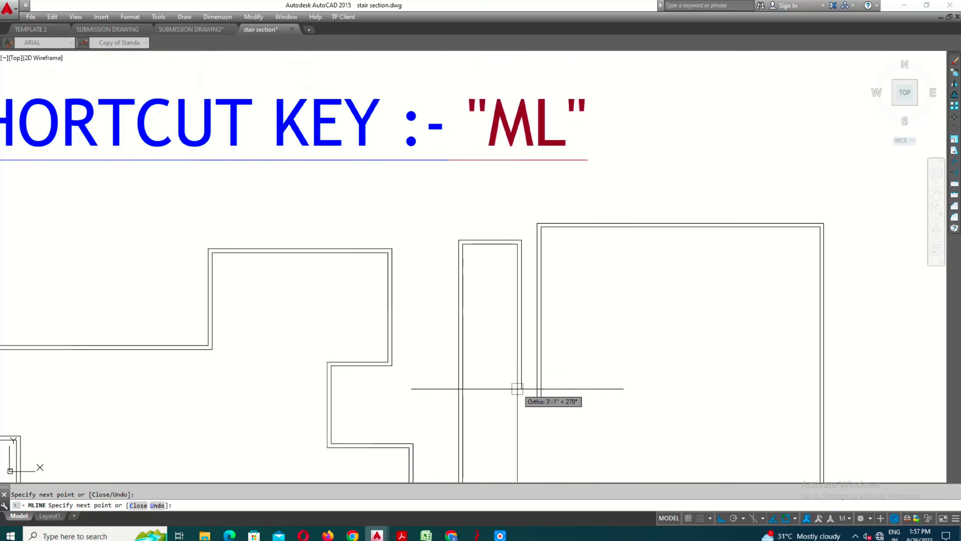
scroll(517, 389, down, 4)
click(501, 415)
key(Return)
click(530, 361)
Step: Window-select all the multilines and the title, then clear the selection
click(472, 401)
click(412, 353)
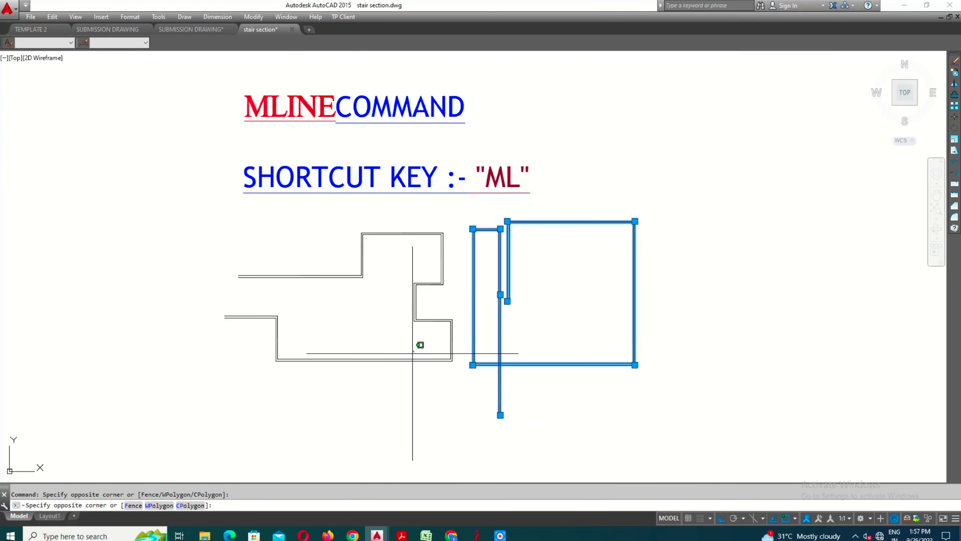
click(414, 262)
scroll(594, 260, up, 3)
click(454, 174)
scroll(495, 316, down, 3)
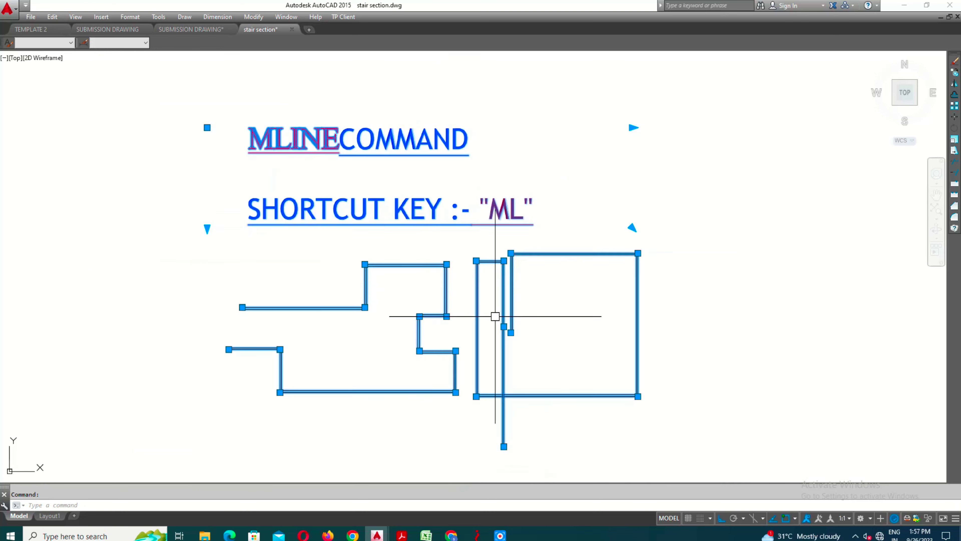
click(495, 316)
key(Escape)
scroll(371, 64, up, 3)
click(189, 19)
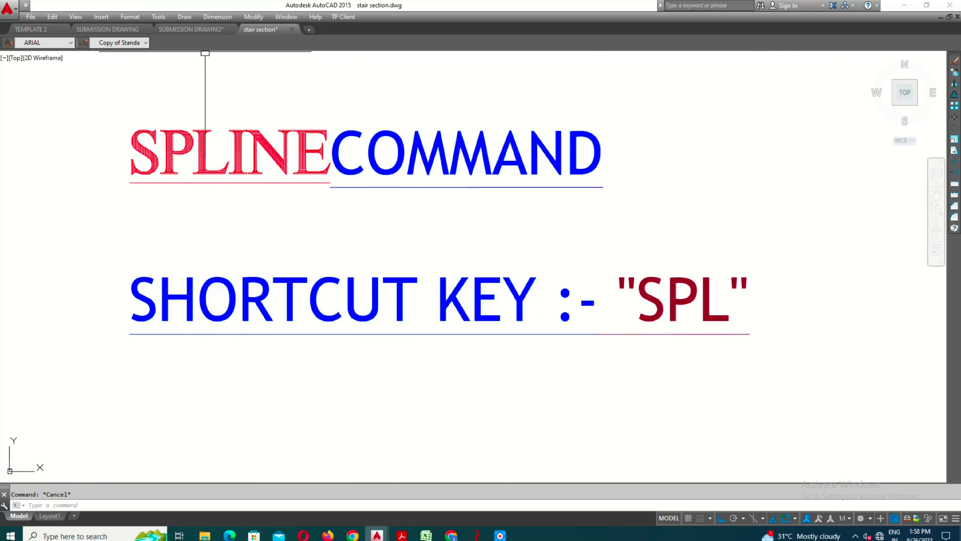
Step: Draw a red looping spline through five fit points with Draw > Spline
click(185, 17)
click(198, 159)
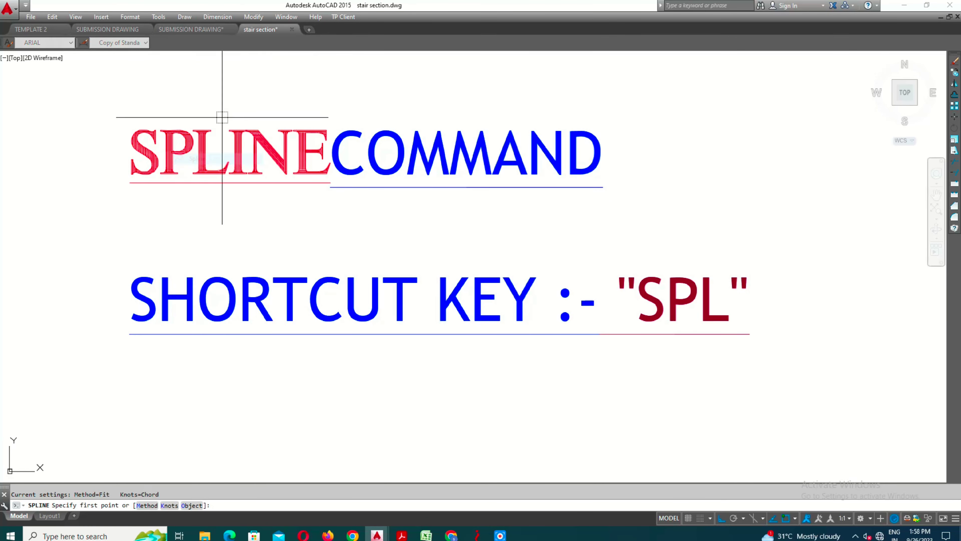
scroll(221, 118, down, 3)
click(213, 329)
click(258, 242)
click(357, 268)
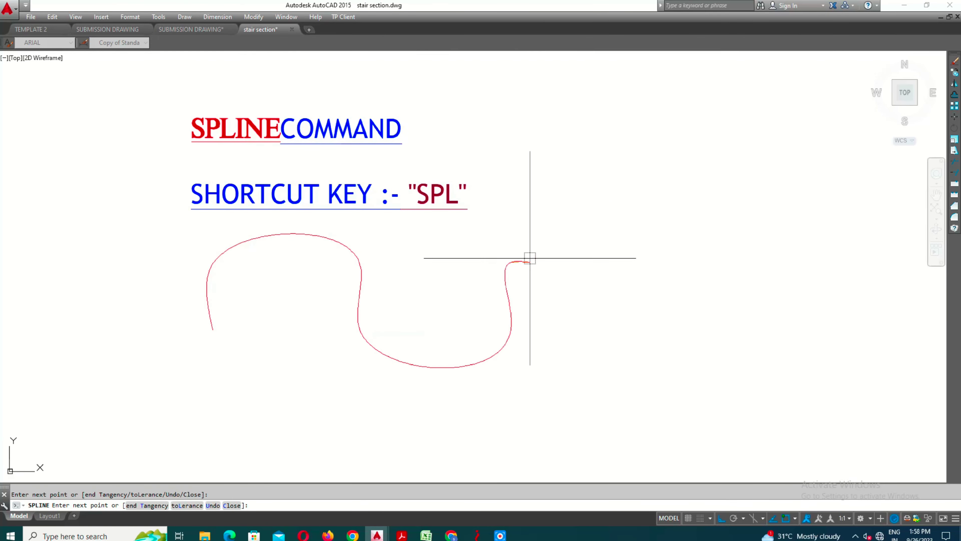
click(332, 332)
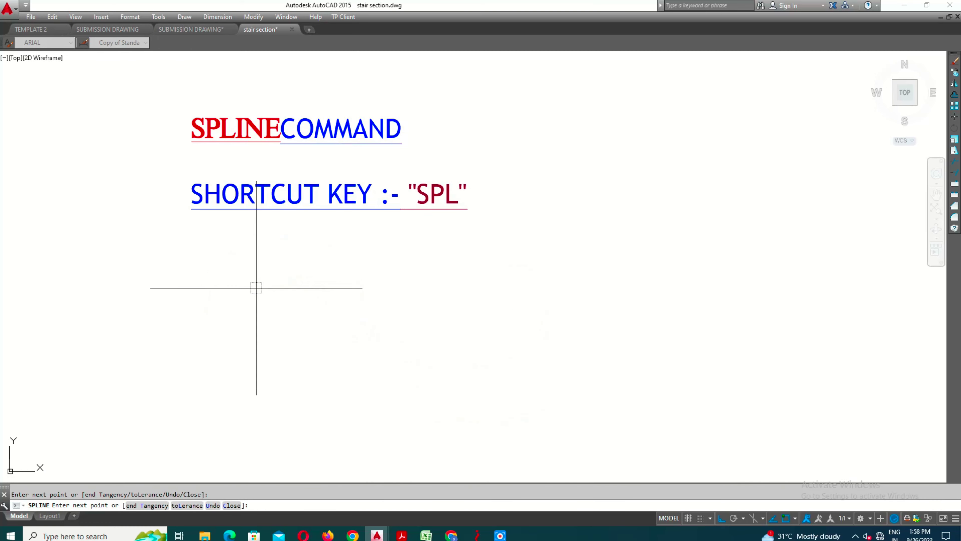
click(288, 328)
key(Return)
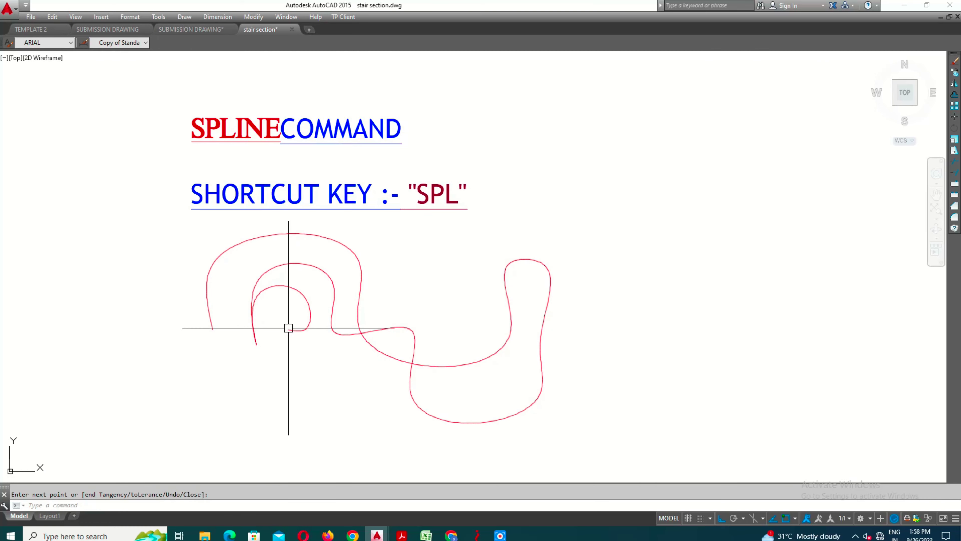
click(332, 303)
middle_drag(428, 377, 412, 307)
key(Escape)
Step: Start another spline from Draw > Spline, placing its first point below the curves
click(218, 16)
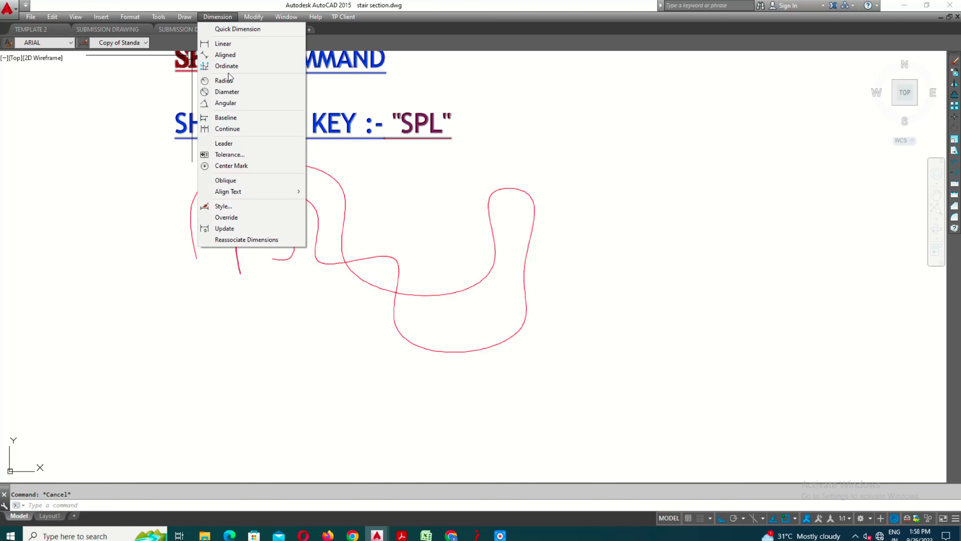
click(185, 17)
click(198, 158)
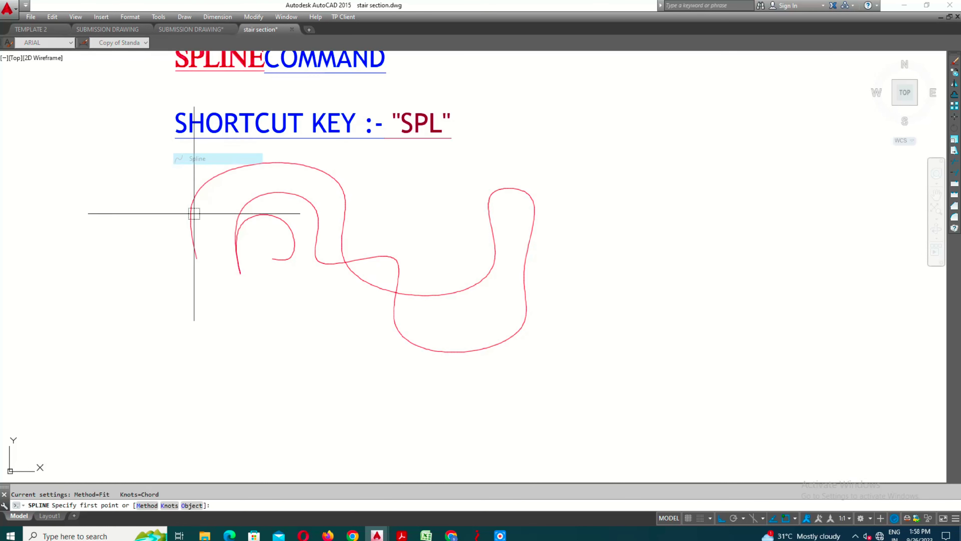
click(252, 319)
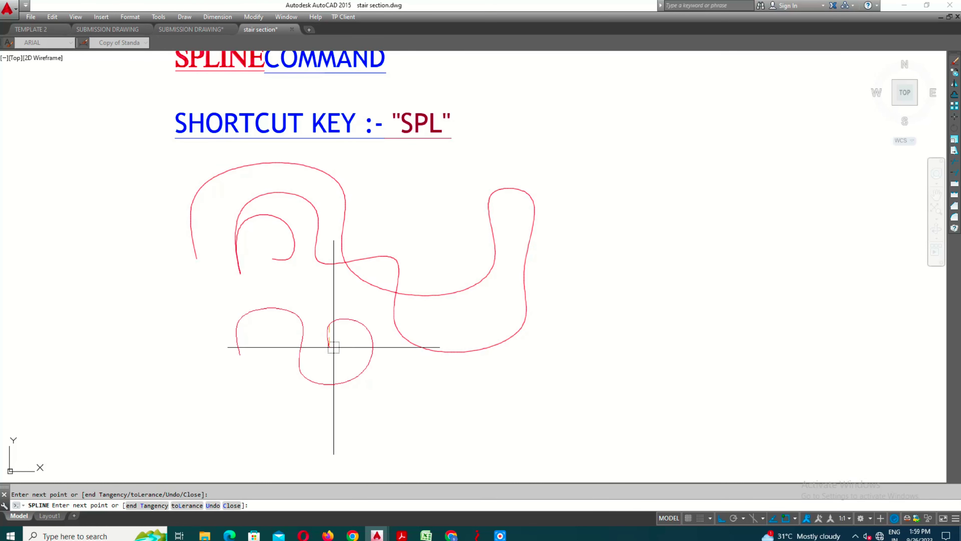
scroll(336, 347, up, 7)
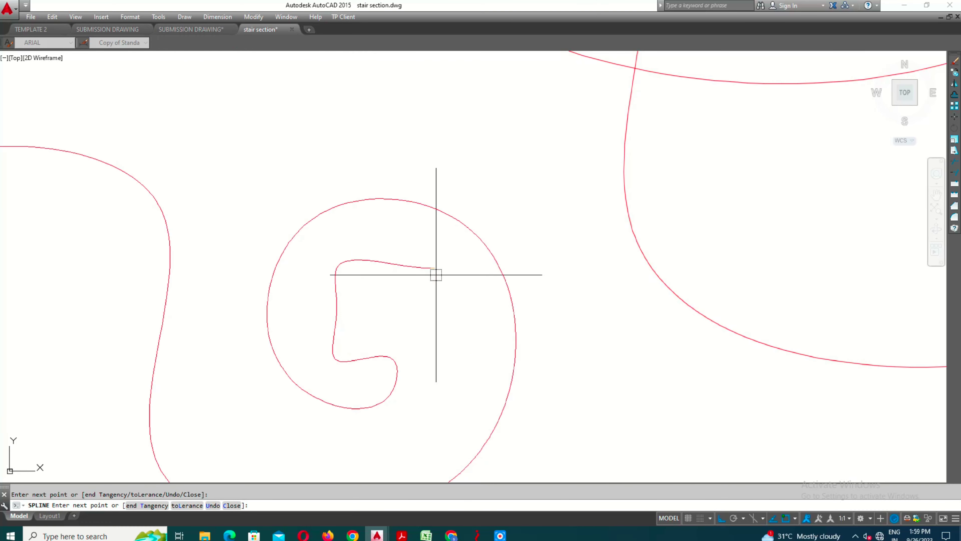
scroll(446, 311, down, 3)
scroll(492, 360, down, 3)
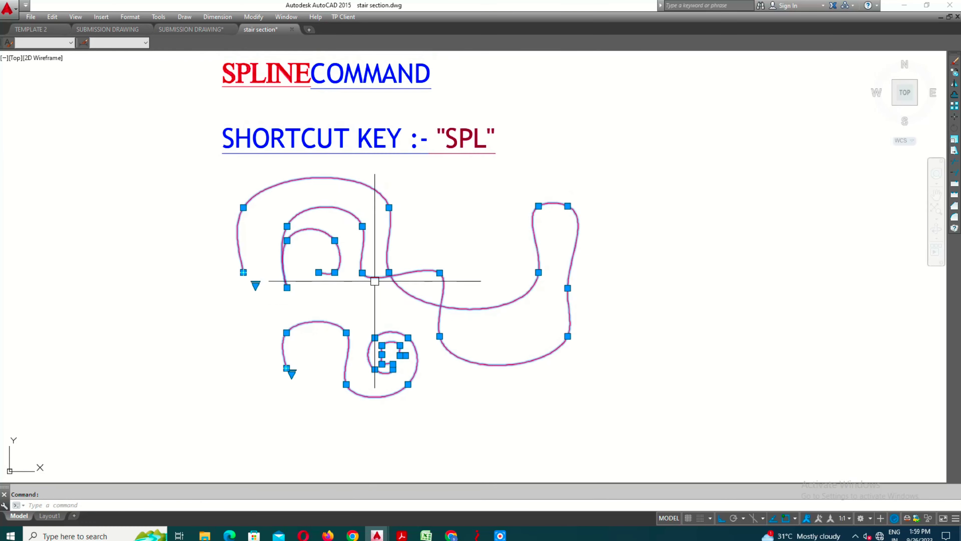
middle_drag(375, 280, 305, 188)
key(Escape)
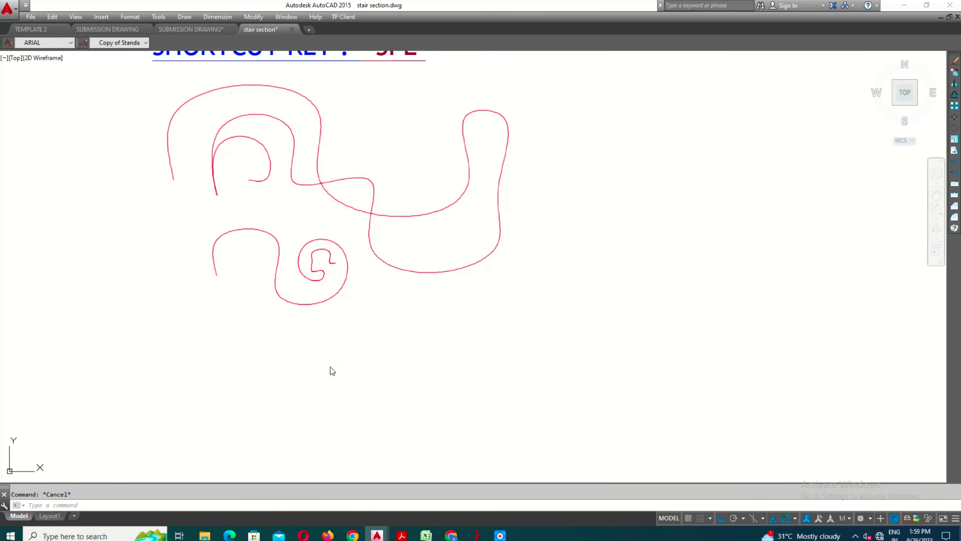
Step: Draw a short three-point spline using the SP command
text(sp)
key(Return)
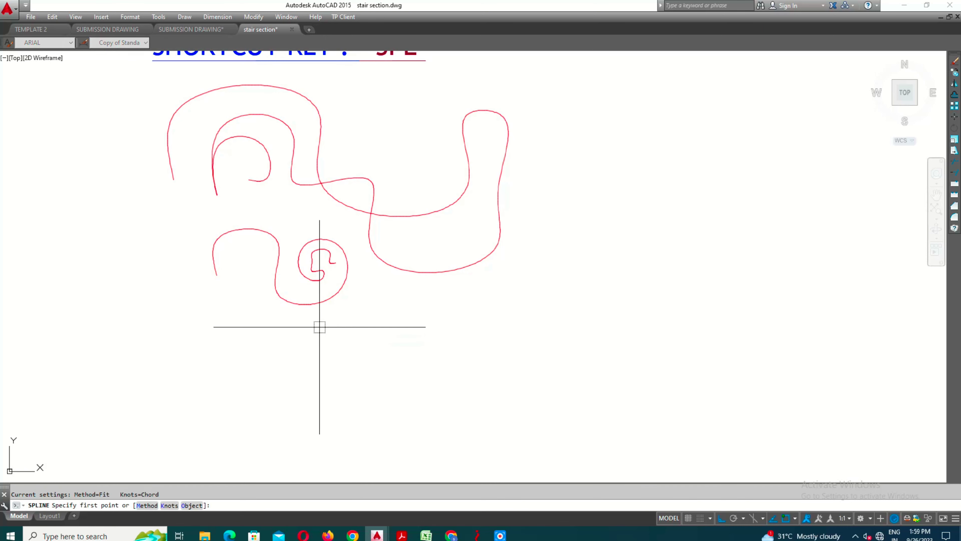
middle_drag(268, 378, 272, 316)
click(273, 315)
click(301, 264)
click(448, 273)
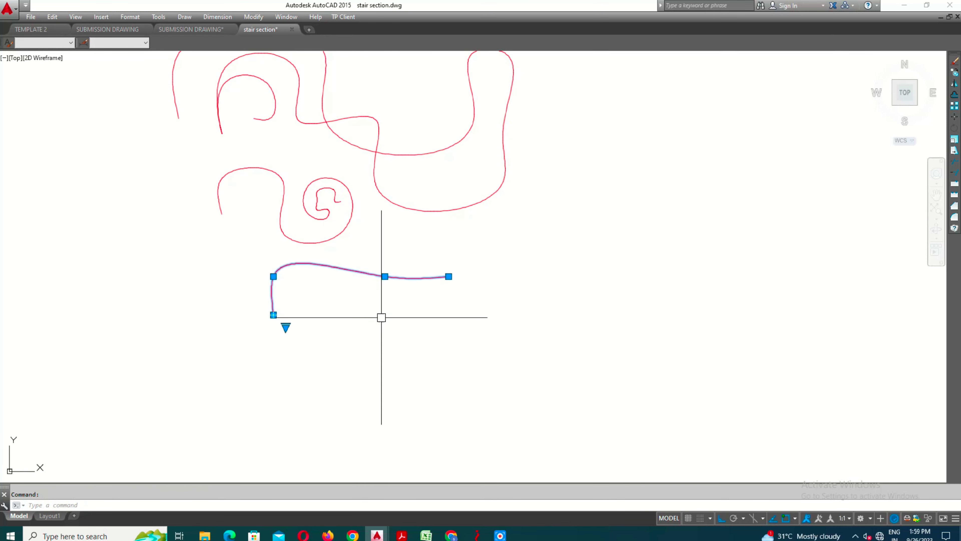
key(Escape)
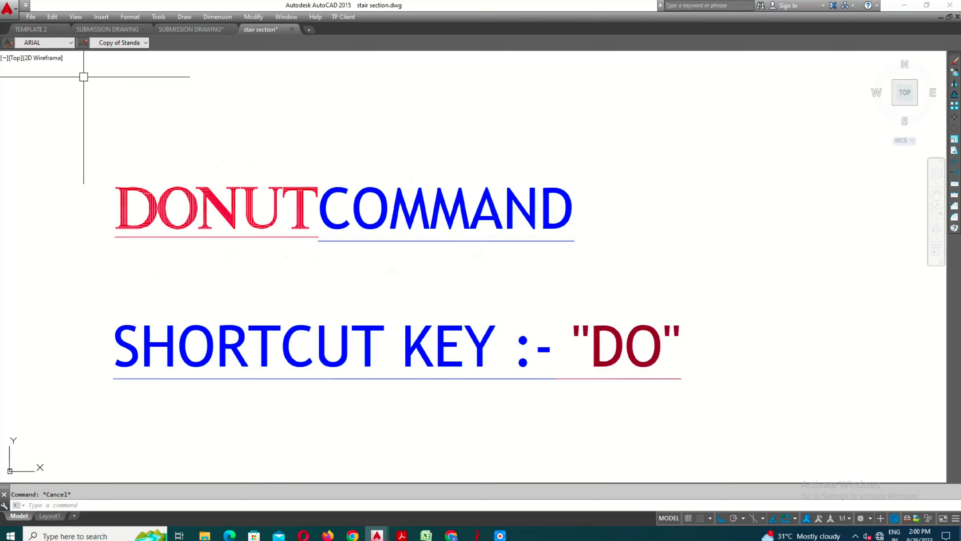
Step: Place seven solid red donuts scattered below the DONUT COMMAND heading
click(184, 17)
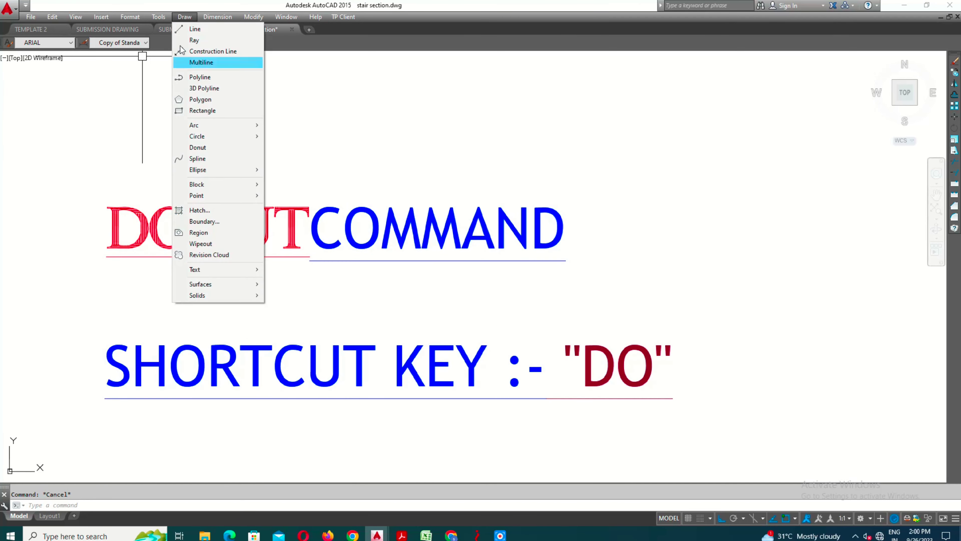
click(203, 147)
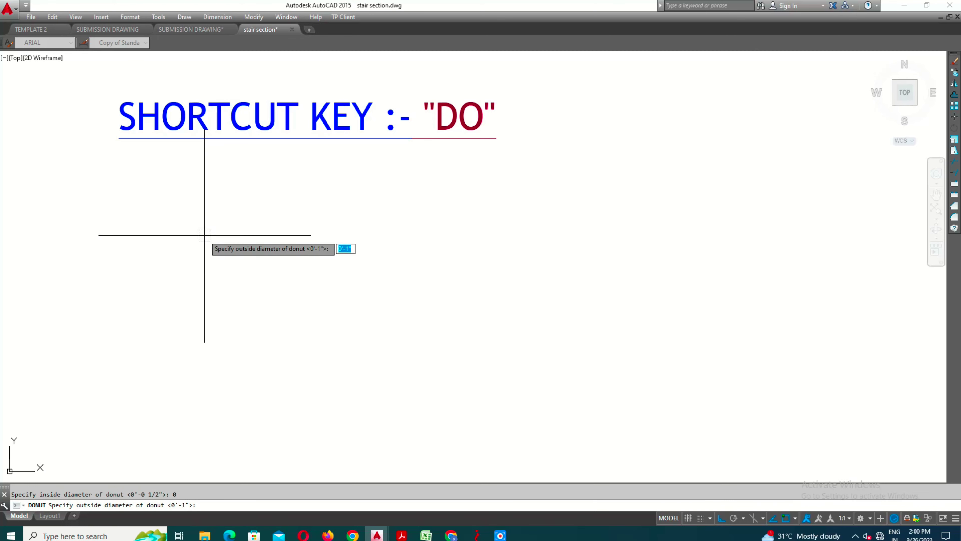
key(Return)
click(212, 242)
click(294, 232)
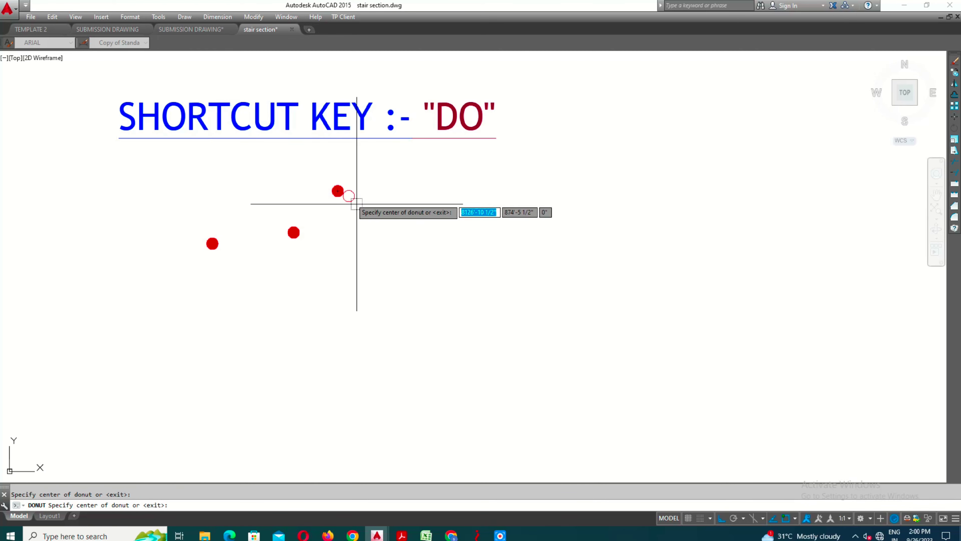
click(262, 204)
click(295, 165)
scroll(212, 182, up, 4)
scroll(224, 184, down, 4)
click(270, 319)
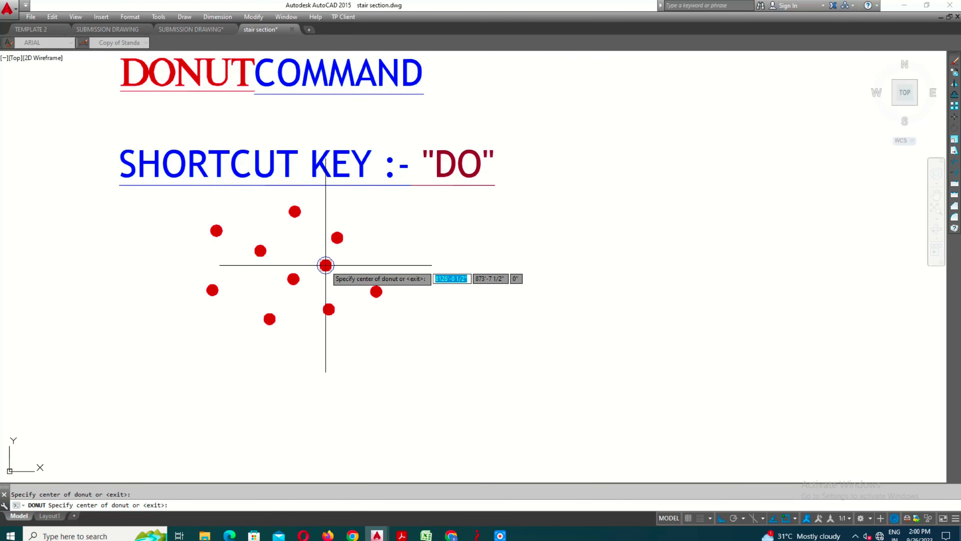
click(326, 265)
click(329, 309)
key(Escape)
Step: Draw five larger donuts with open holes around the solid dots
click(184, 16)
click(198, 147)
middle_drag(212, 161, 202, 62)
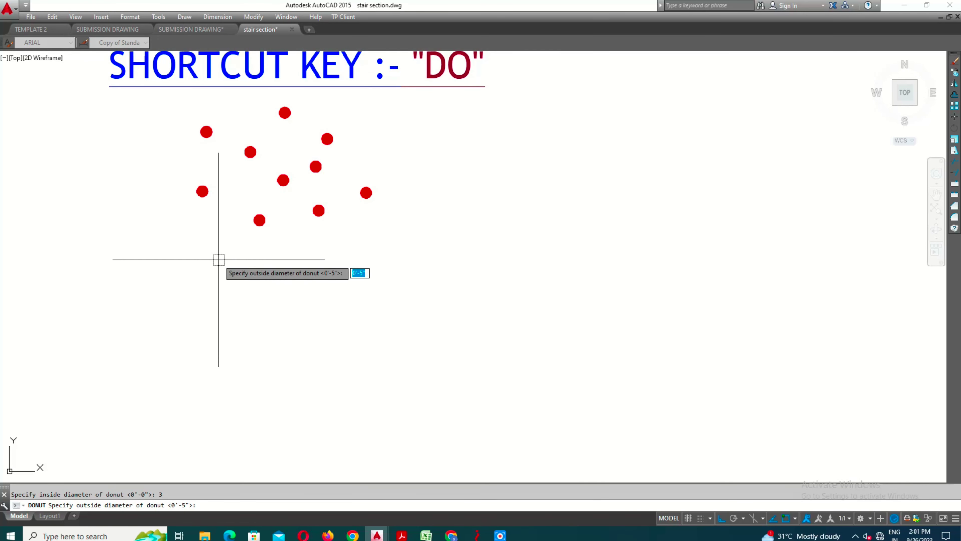
click(206, 247)
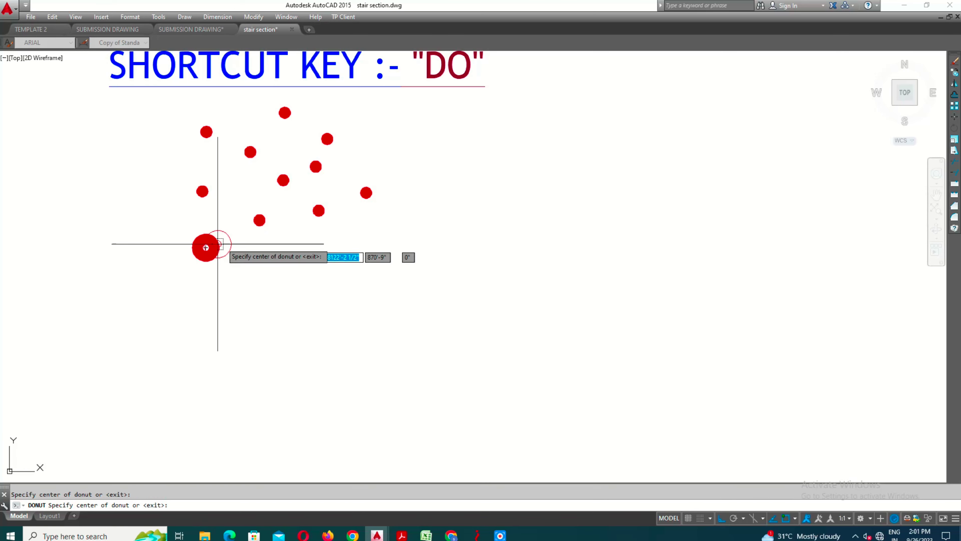
scroll(360, 157, up, 3)
click(388, 144)
click(500, 217)
scroll(464, 176, down, 3)
click(439, 257)
click(341, 266)
key(Escape)
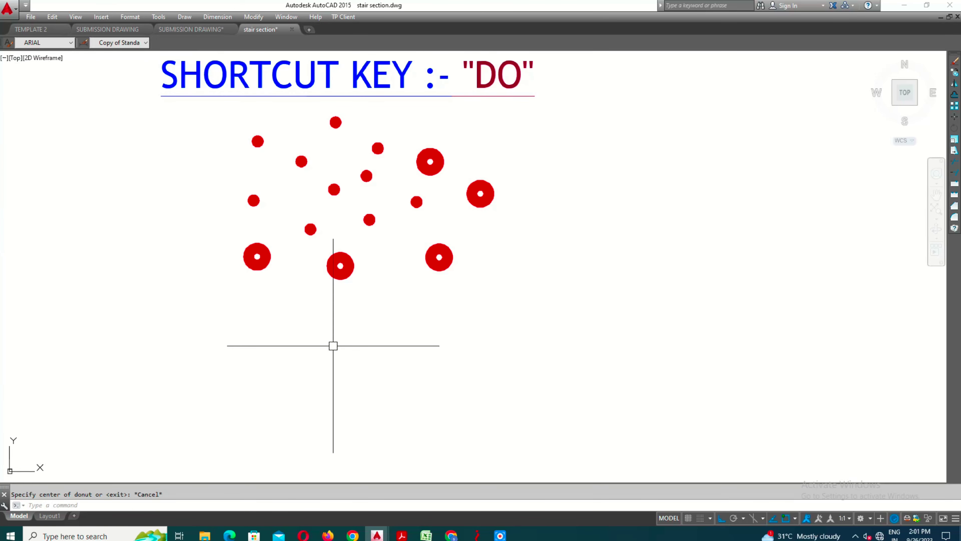
Step: Add eight ring donuts with inside diameter 6 among and below the dots
click(362, 365)
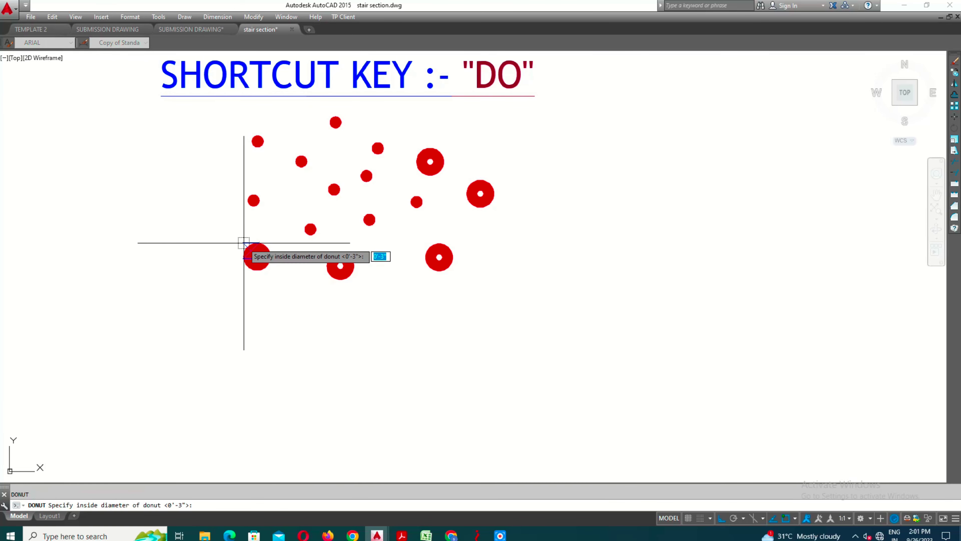
text(6)
key(Return)
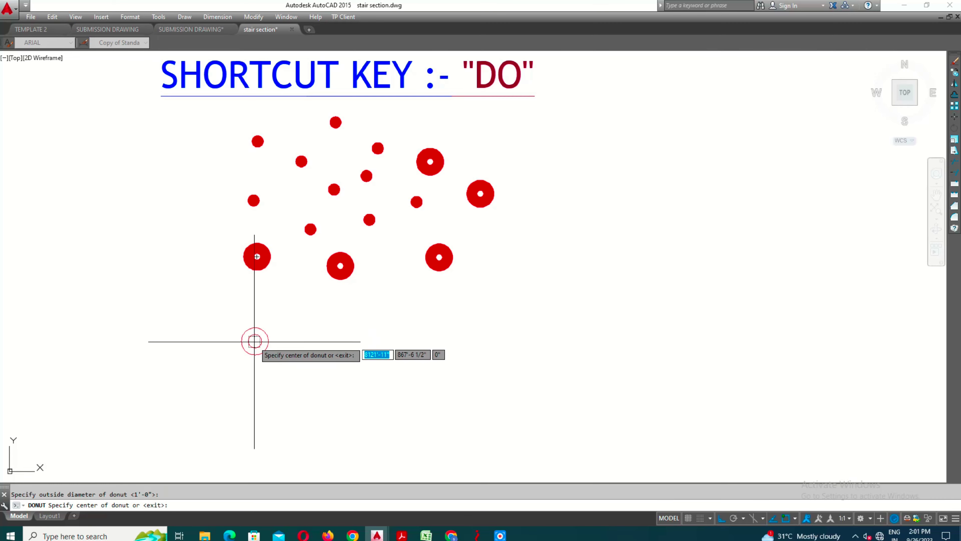
click(254, 341)
click(377, 336)
click(464, 320)
click(464, 379)
click(323, 361)
click(291, 297)
click(321, 317)
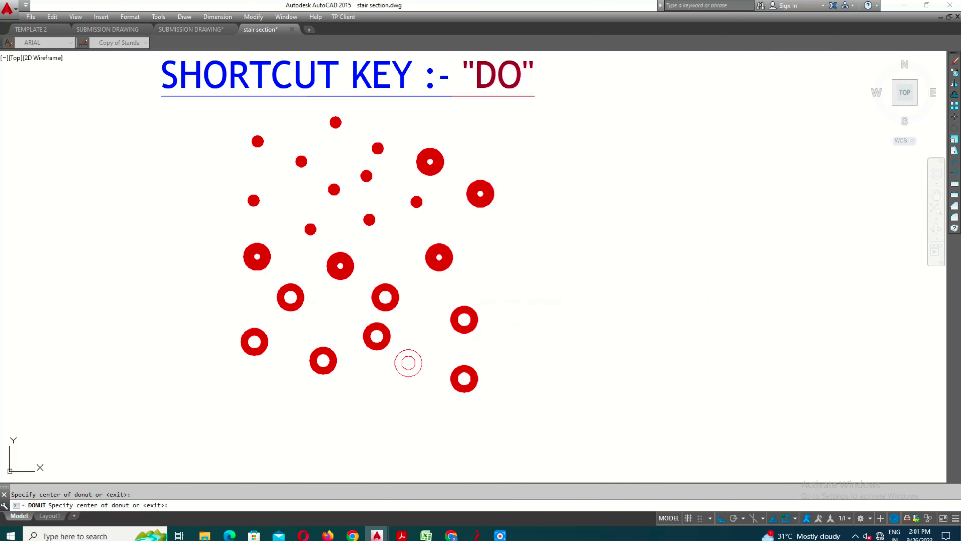
click(408, 364)
middle_drag(314, 414, 296, 444)
key(Escape)
middle_drag(497, 355, 500, 331)
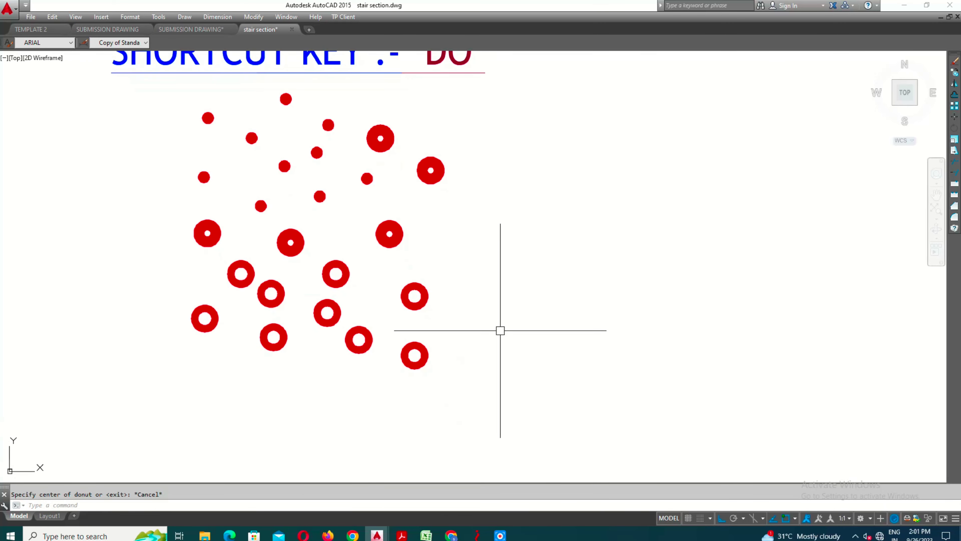
scroll(433, 434, down, 1)
Step: Place eight solid filled donuts (inside 0, outside 2) around the ring donuts
text(o)
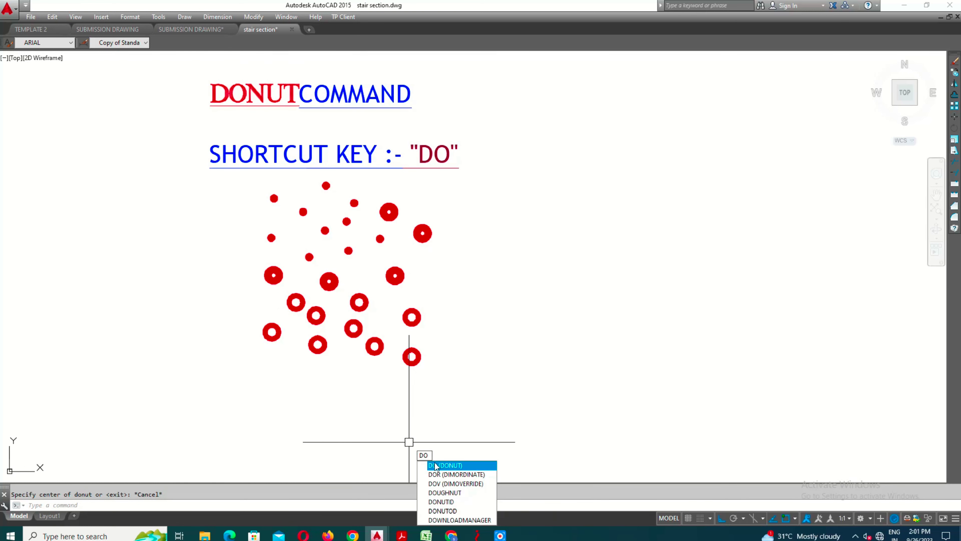
key(Return)
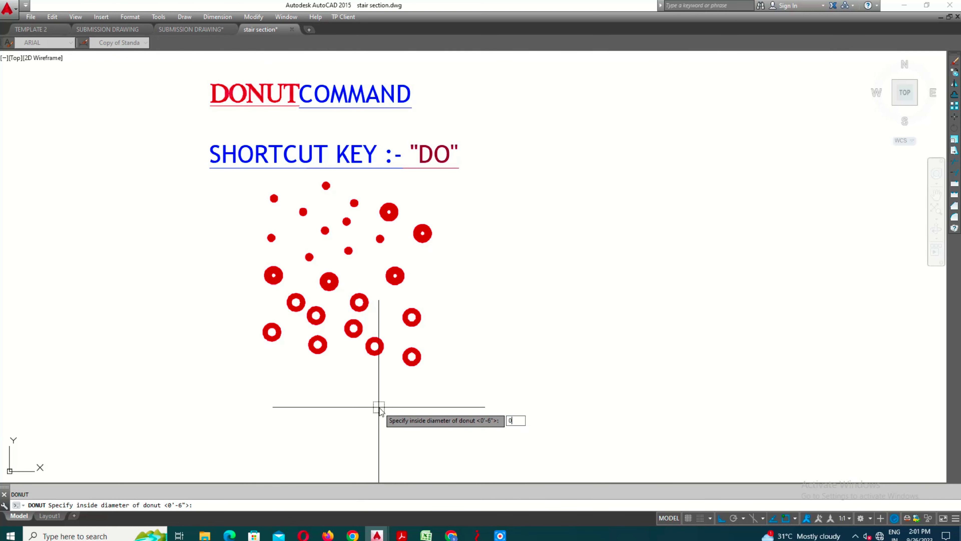
key(Return)
click(274, 401)
click(379, 400)
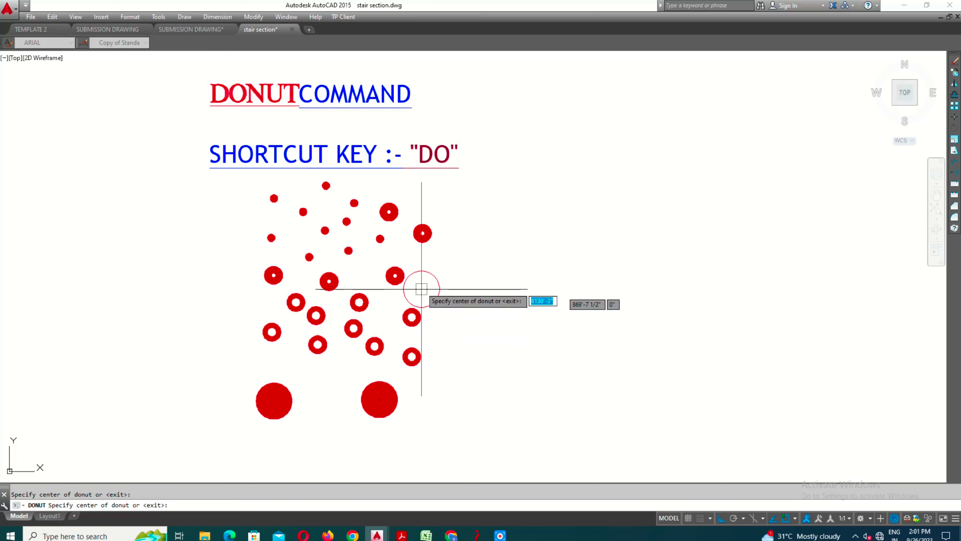
click(422, 285)
click(213, 233)
click(226, 179)
click(224, 299)
click(195, 339)
click(227, 380)
key(Escape)
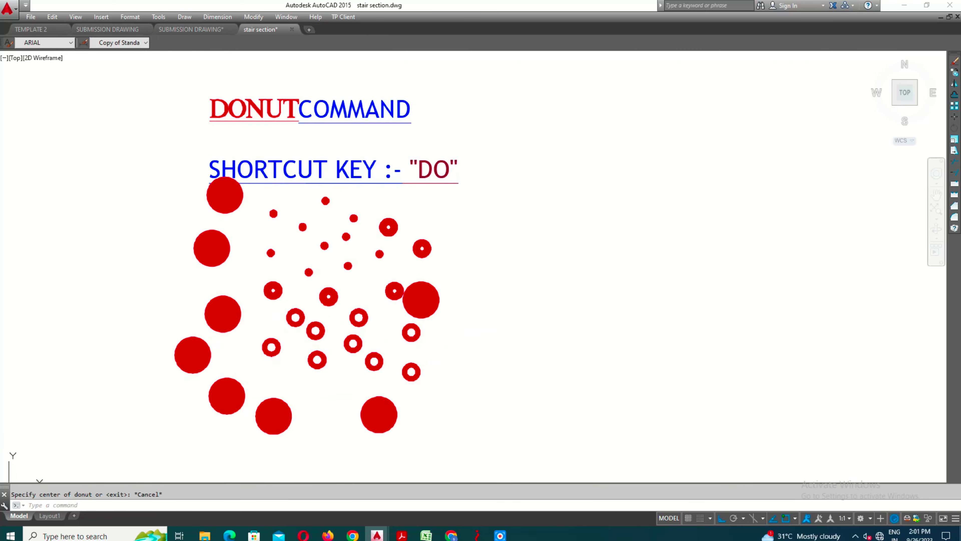
Step: Window-select nearly all the donuts, then pan down to the TEXT COMMAND slide
scroll(348, 235, up, 2)
scroll(484, 423, down, 2)
scroll(483, 422, up, 3)
scroll(448, 343, down, 2)
click(447, 279)
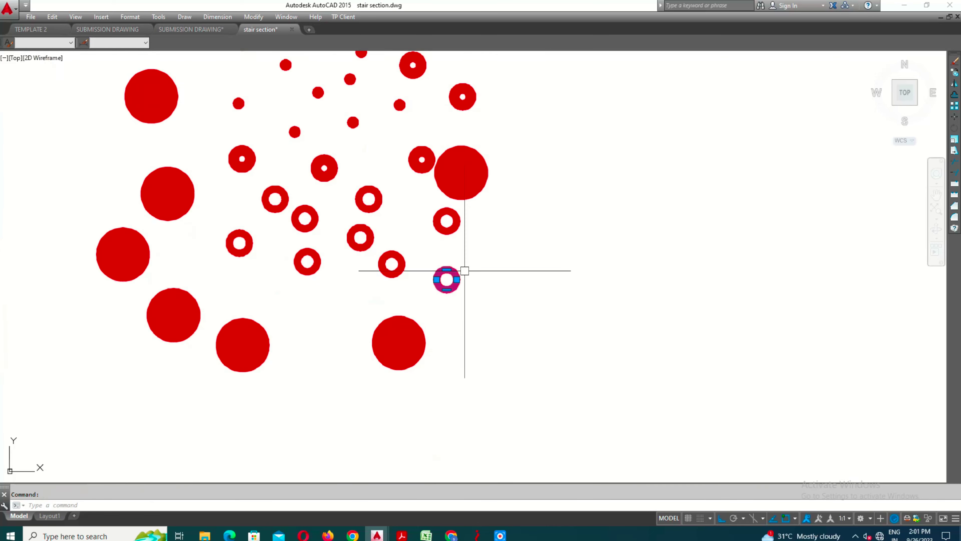
click(446, 218)
click(464, 189)
scroll(482, 420, down, 2)
scroll(482, 420, down, 2)
drag(482, 420, 307, 135)
scroll(584, 257, up, 3)
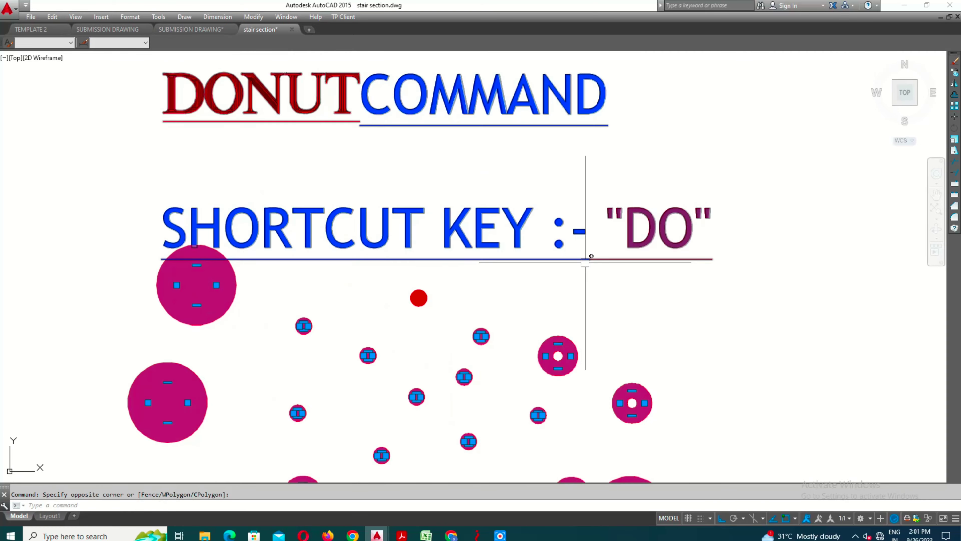
scroll(497, 387, down, 2)
scroll(451, 296, down, 1)
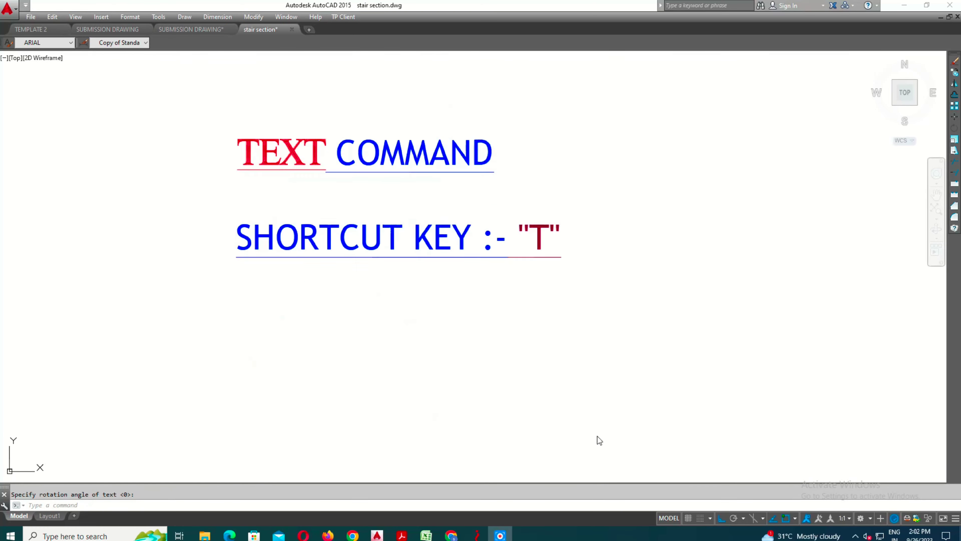
Step: Start 0° single-line text below the TEXT COMMAND heading and type the author credit line
scroll(311, 236, up, 1)
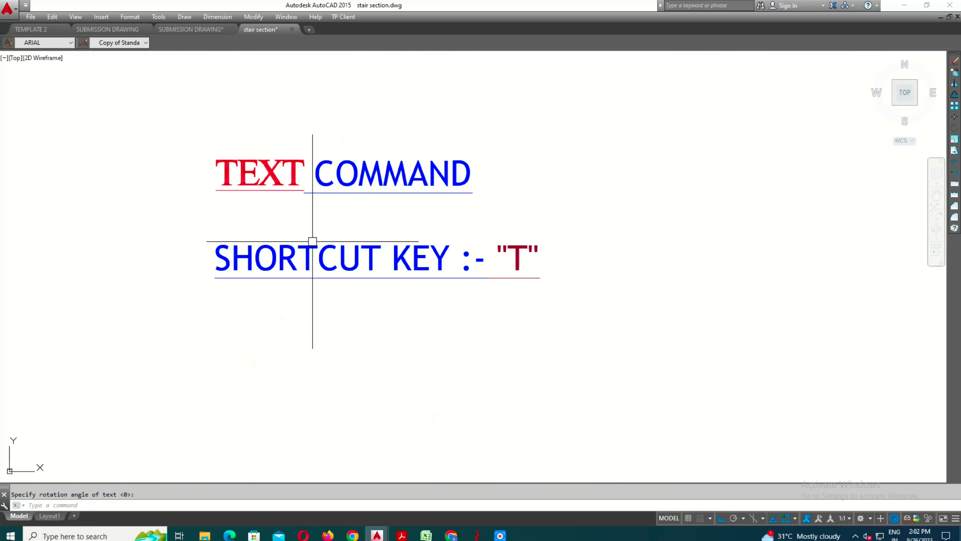
scroll(312, 236, up, 2)
scroll(410, 333, down, 1)
scroll(410, 333, down, 1)
scroll(412, 322, down, 1)
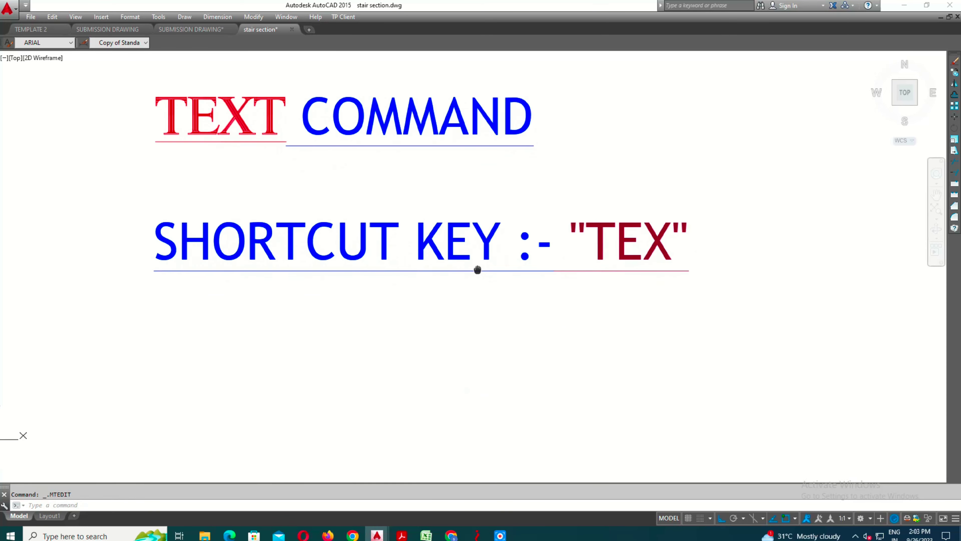
scroll(476, 319, down, 1)
key(Escape)
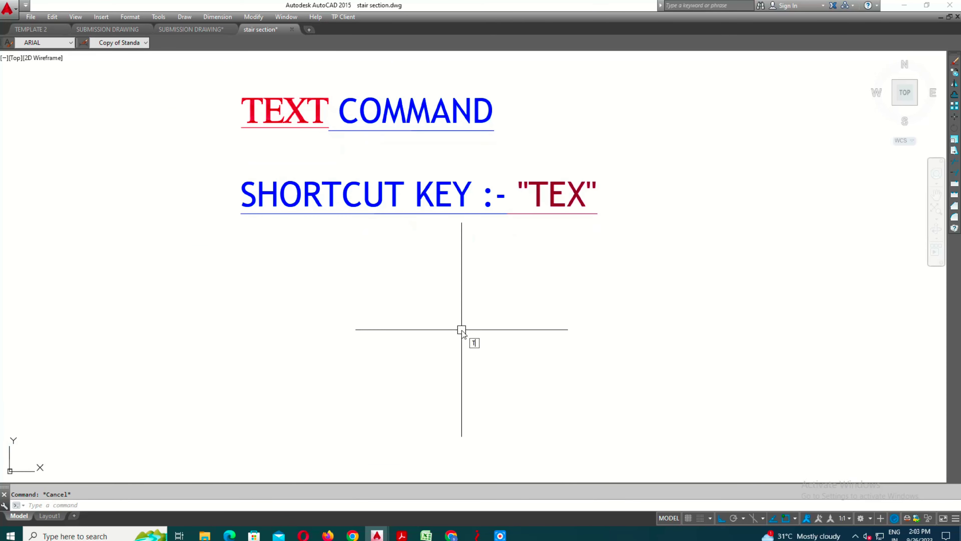
text(TEX)
key(Return)
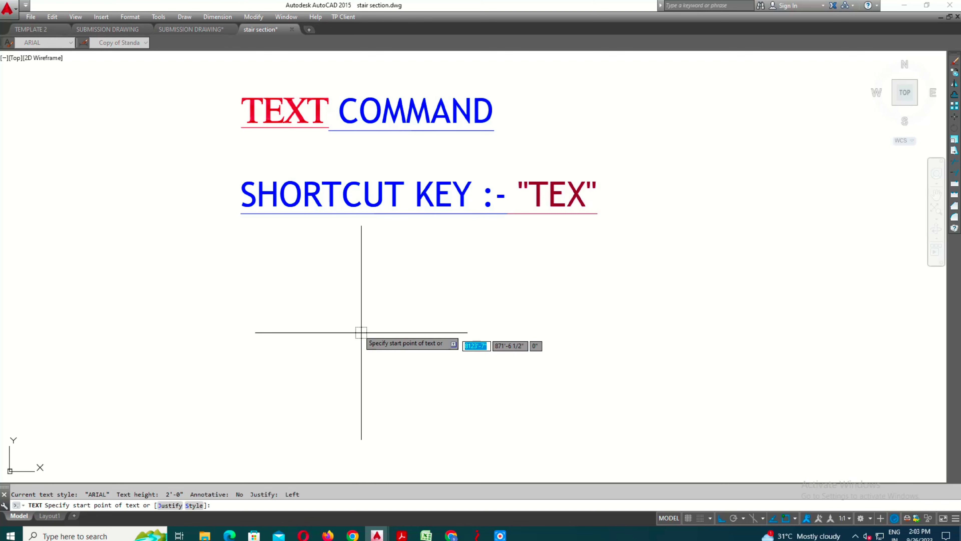
click(265, 317)
key(Return)
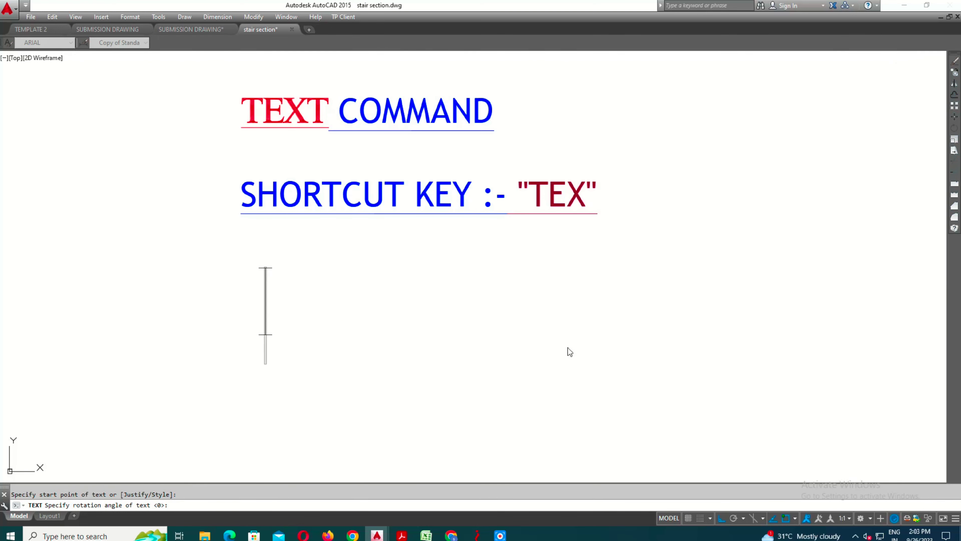
text(AUTOCAD)
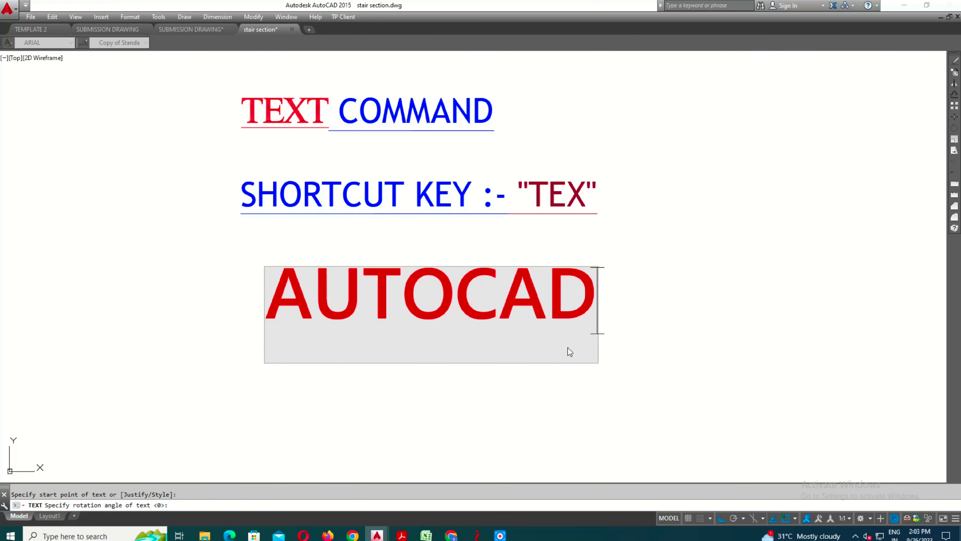
text( BY MOHAN)
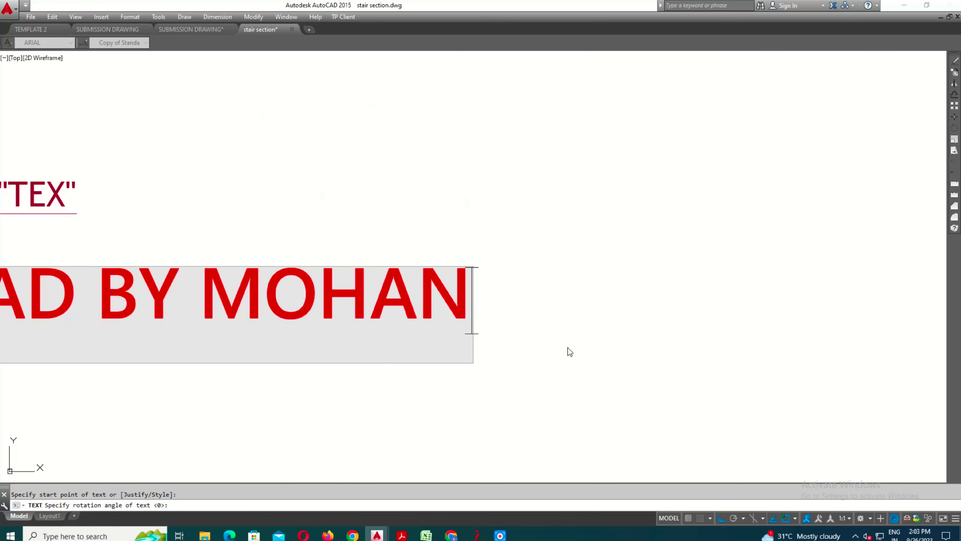
text(I)
key(Return)
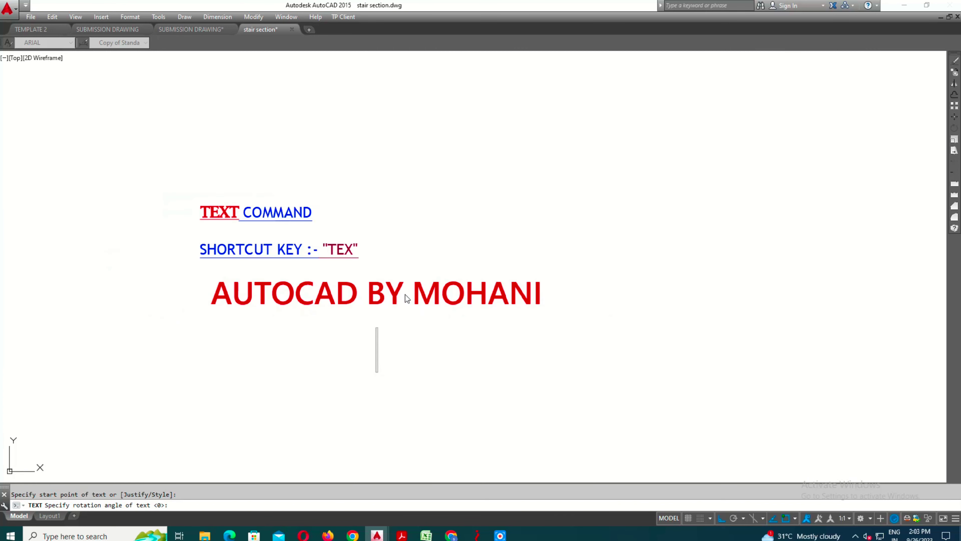
Step: Add the lines '123556667' and '122000!#$$%%^&*ii((jbcv' beneath the credit
text(12355)
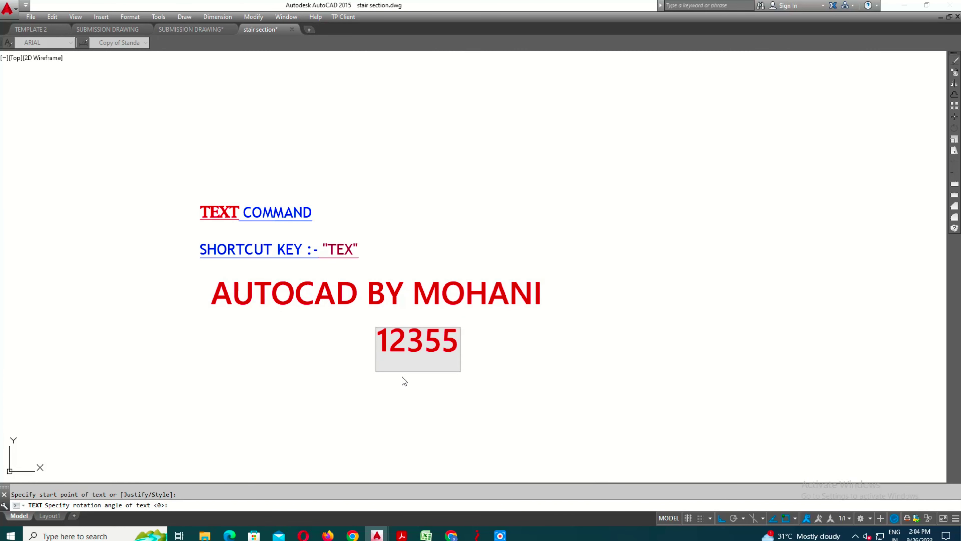
text(6667)
key(Return)
middle_drag(415, 417, 434, 361)
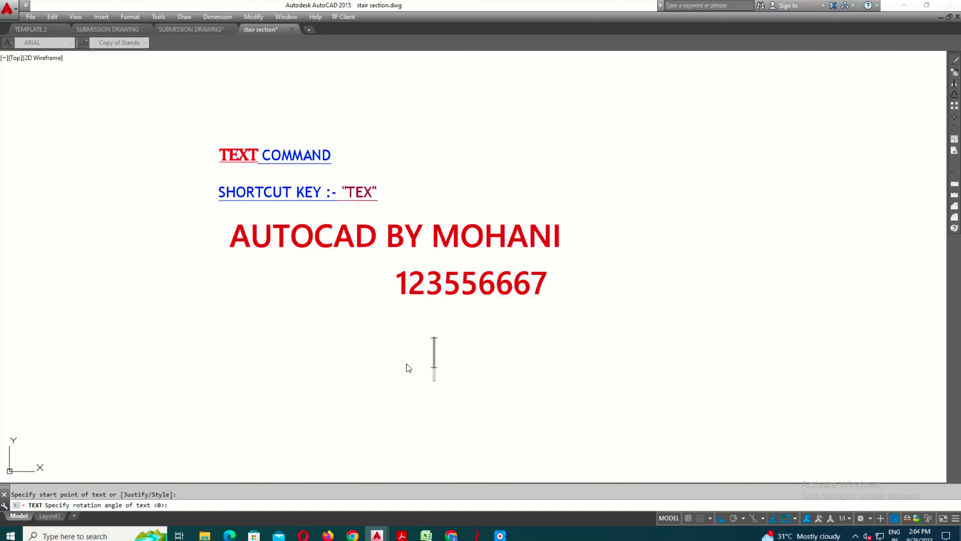
text(AU)
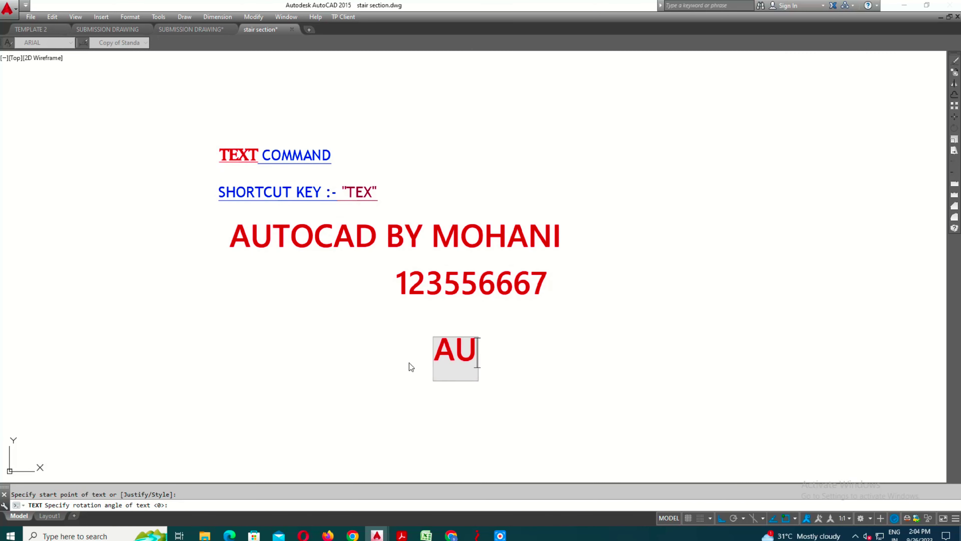
key(BackSpace)
key(BackSpace)
text(12)
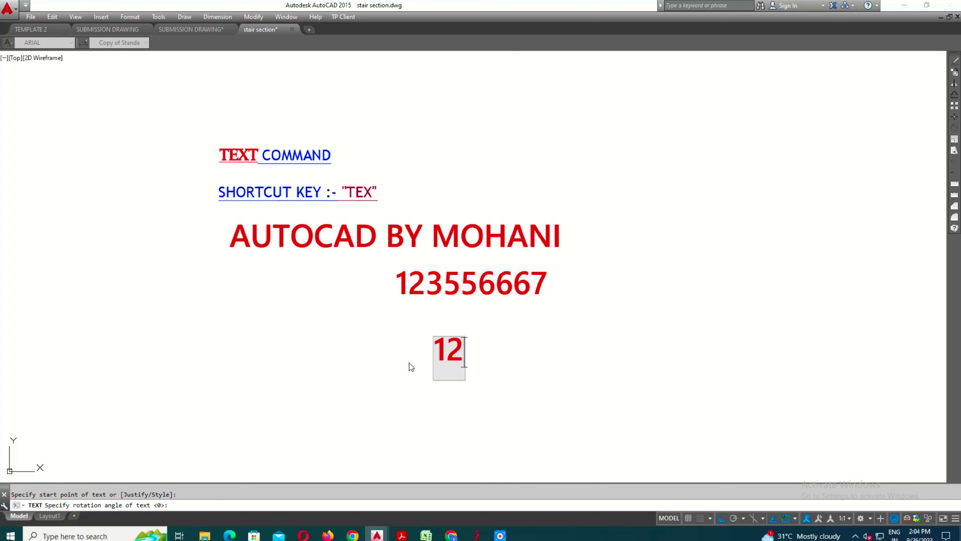
text(2000!#$$%%^)
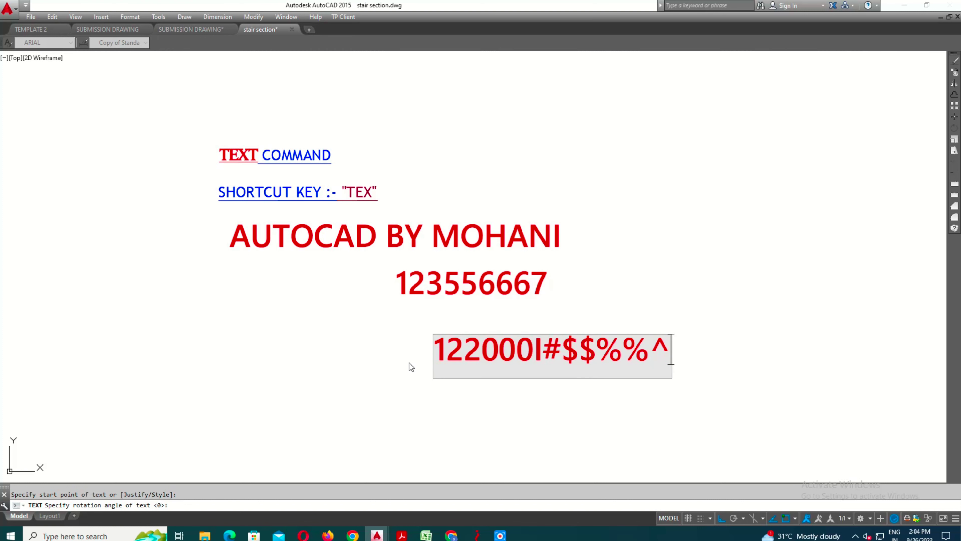
text(&*ii((jbcv)
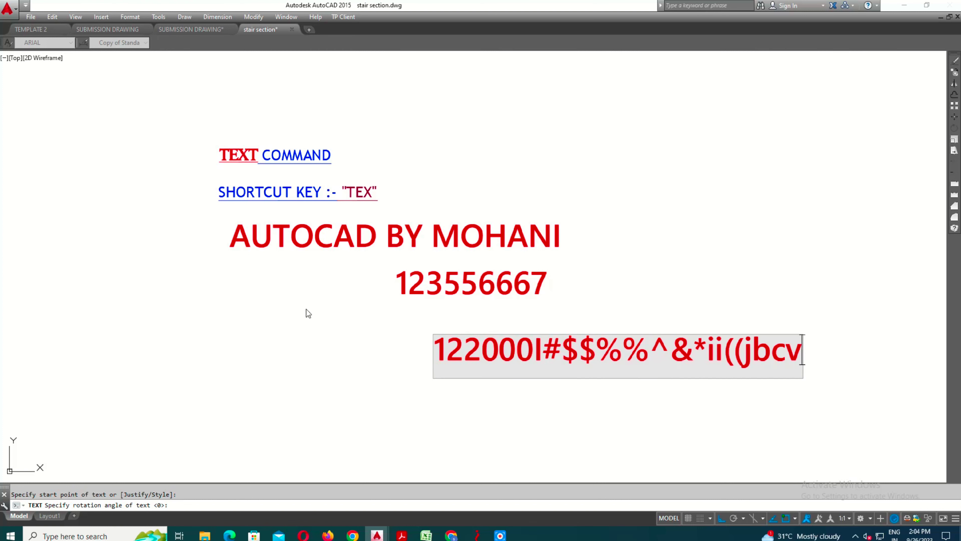
key(Return)
key(Return)
Step: Write the single-line text 'I HOPE HELPFUL IN THIS VIDEO', correcting the typo
scroll(428, 281, down, 3)
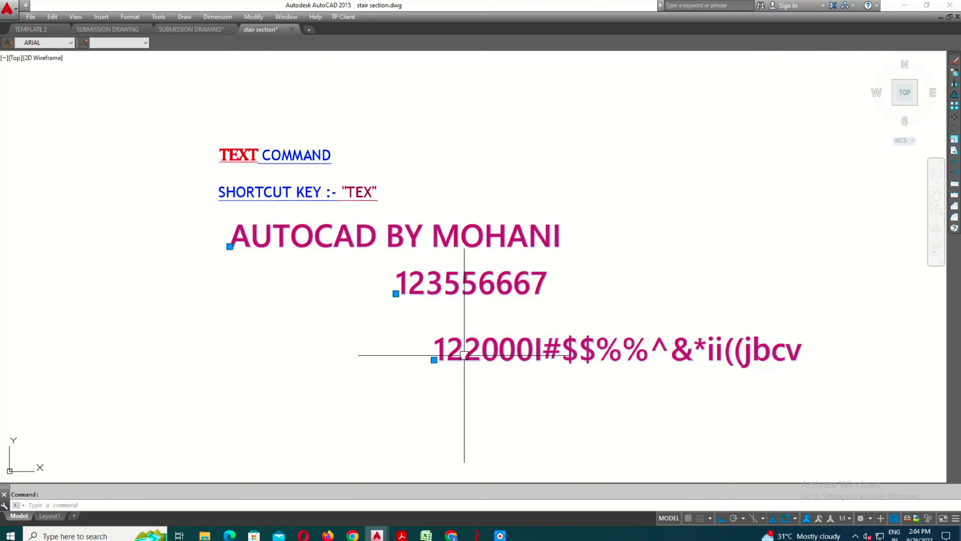
scroll(465, 354, up, 3)
scroll(465, 354, down, 3)
scroll(555, 408, down, 5)
text(TE)
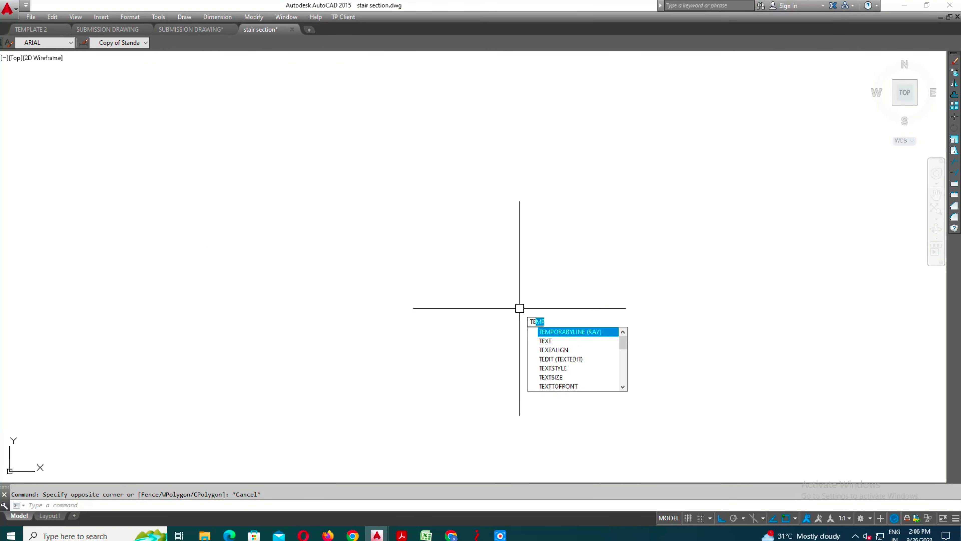
text(xt)
key(Return)
click(297, 257)
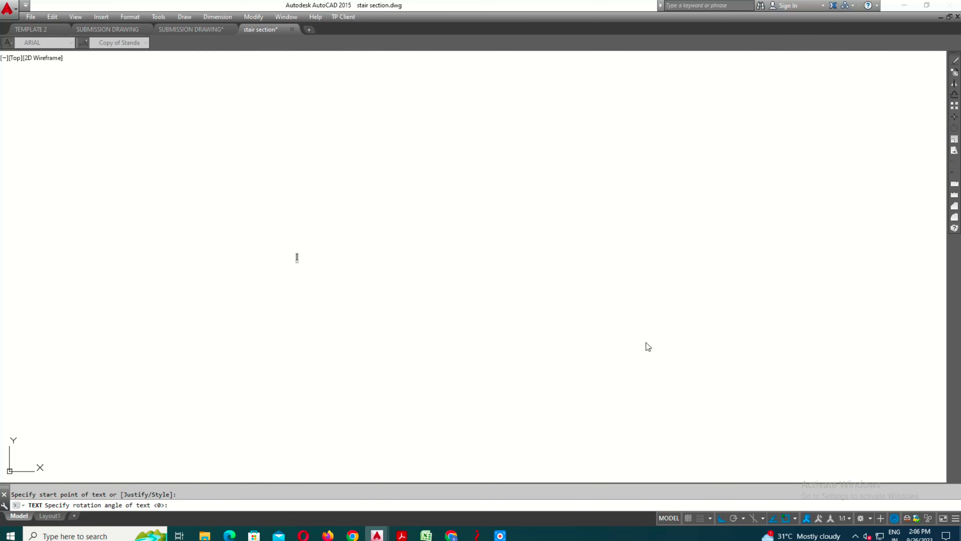
scroll(216, 190, up, 6)
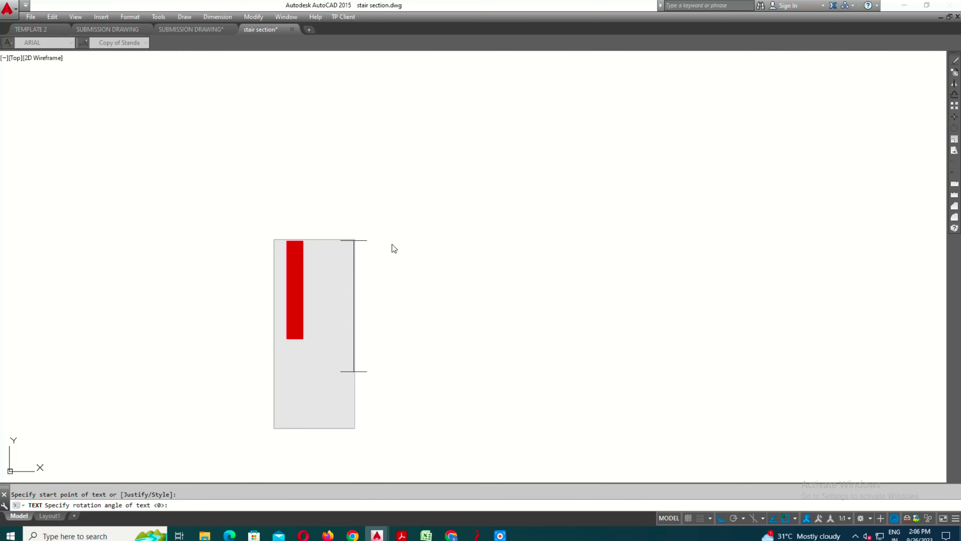
text( HOPE HE)
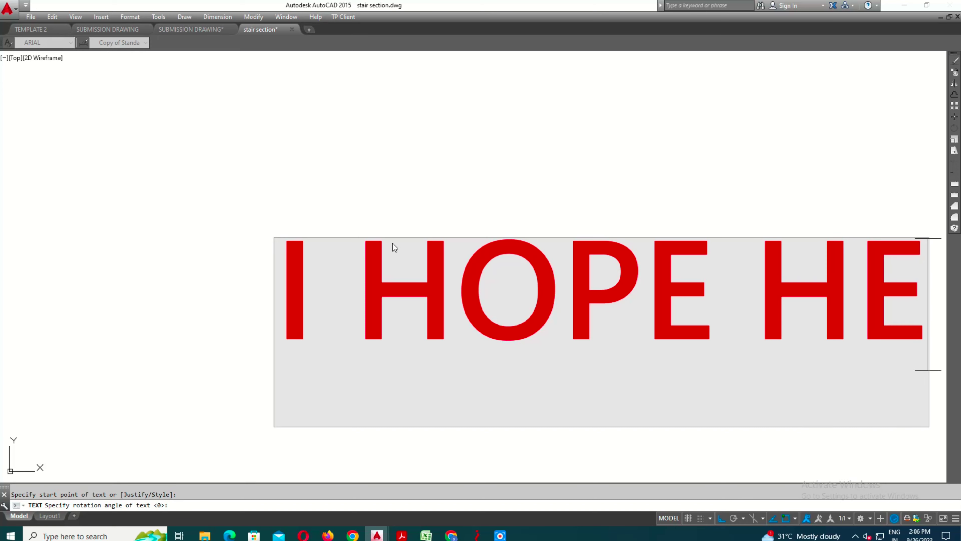
text(LPFUL)
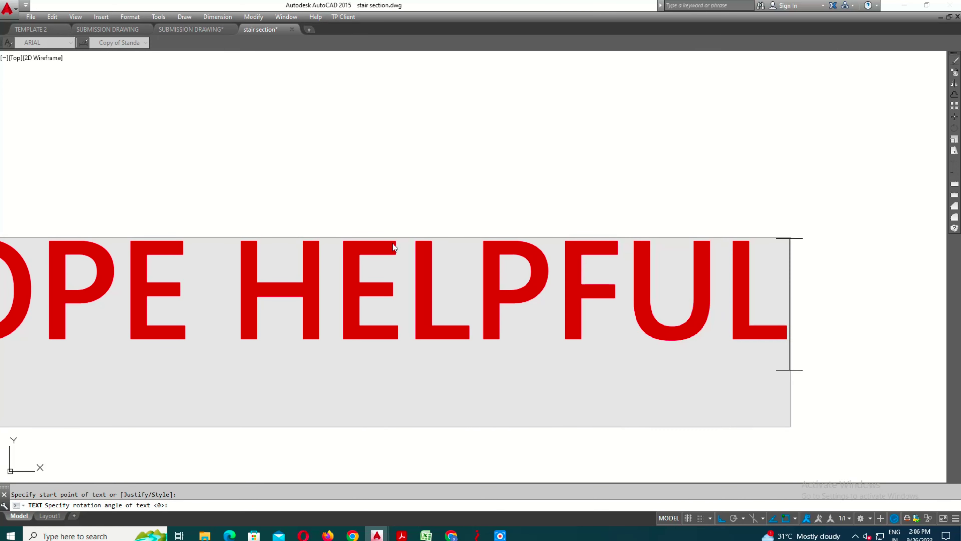
text( IN T)
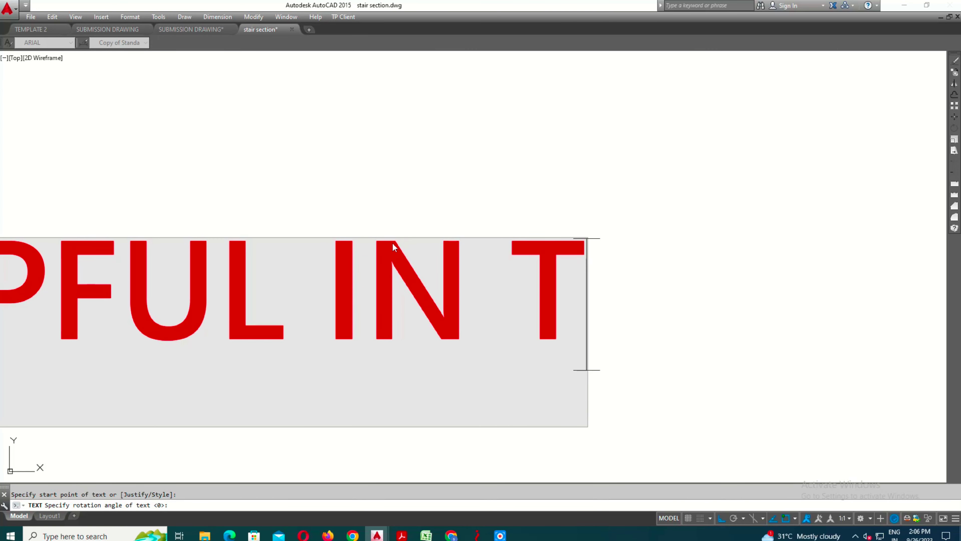
text(HO)
key(BackSpace)
text(IS VID)
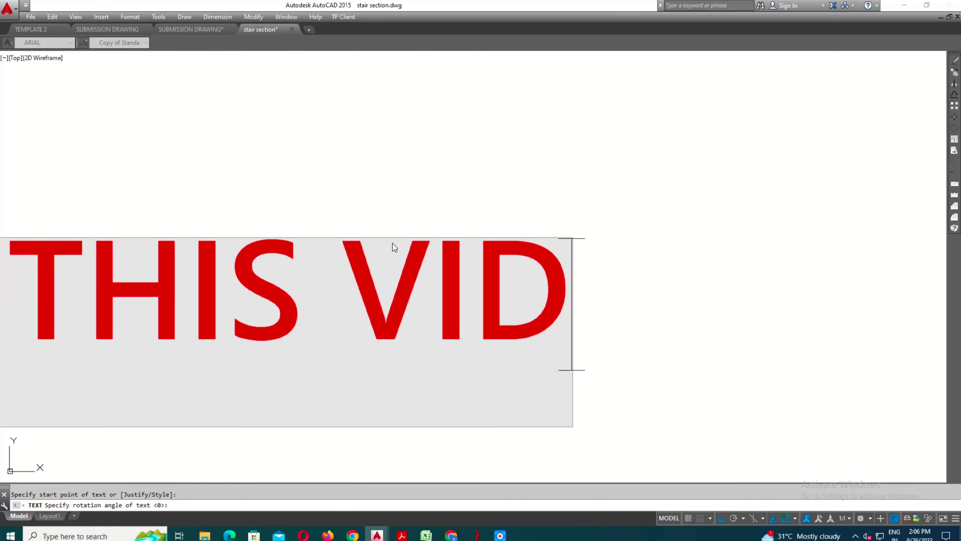
text(EO)
scroll(392, 244, down, 3)
scroll(557, 308, down, 3)
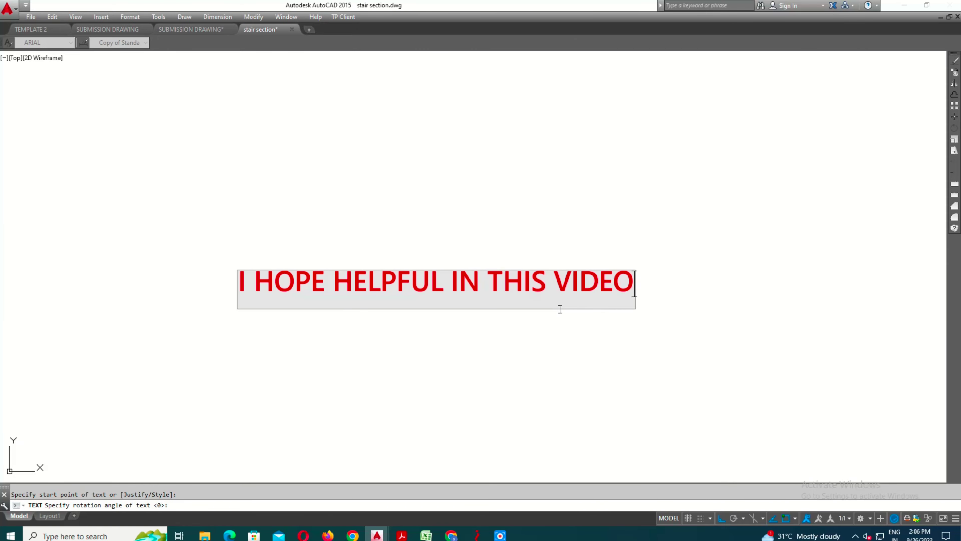